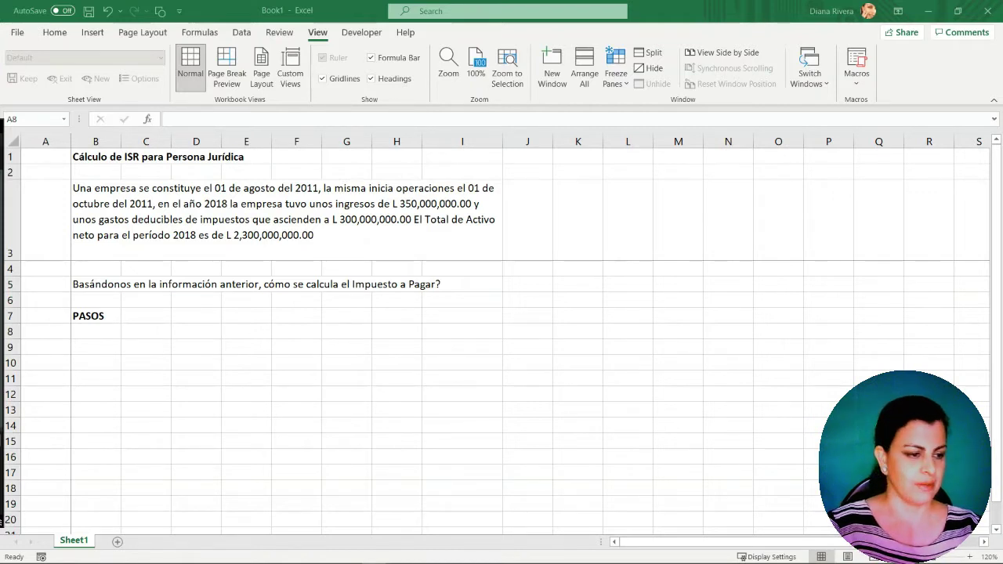
Step: Paste the copied step 1, "Registrar los ingresos obtenidos y restarle los gastos deducibles de impuestos", with its number into A8:B8
click(159, 239)
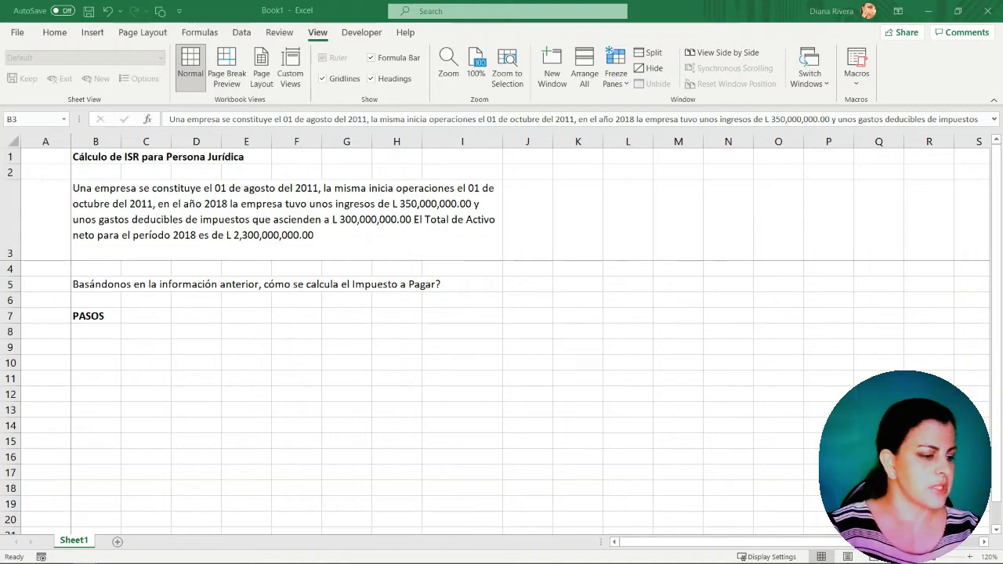
key(ctrl+c)
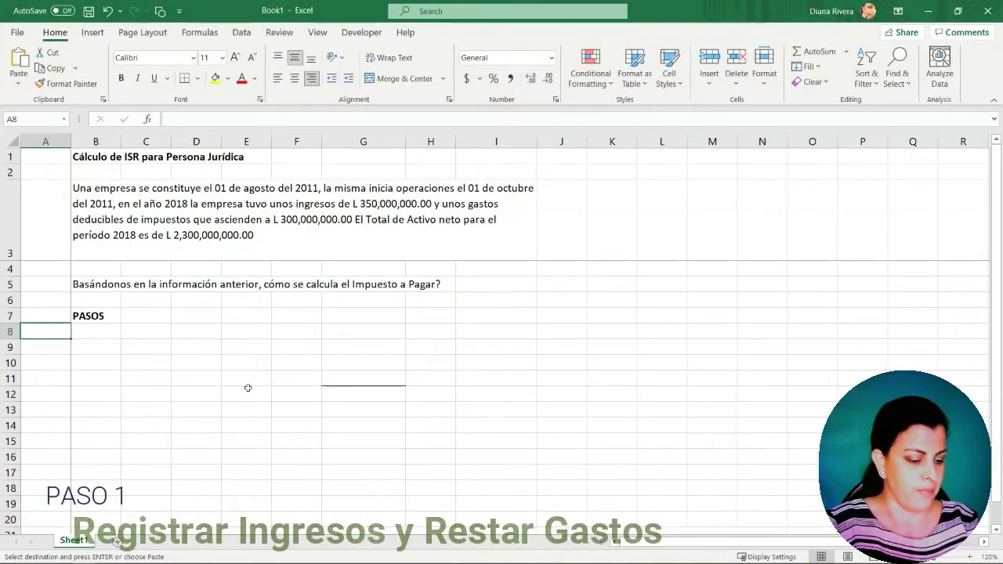
key(ctrl+v)
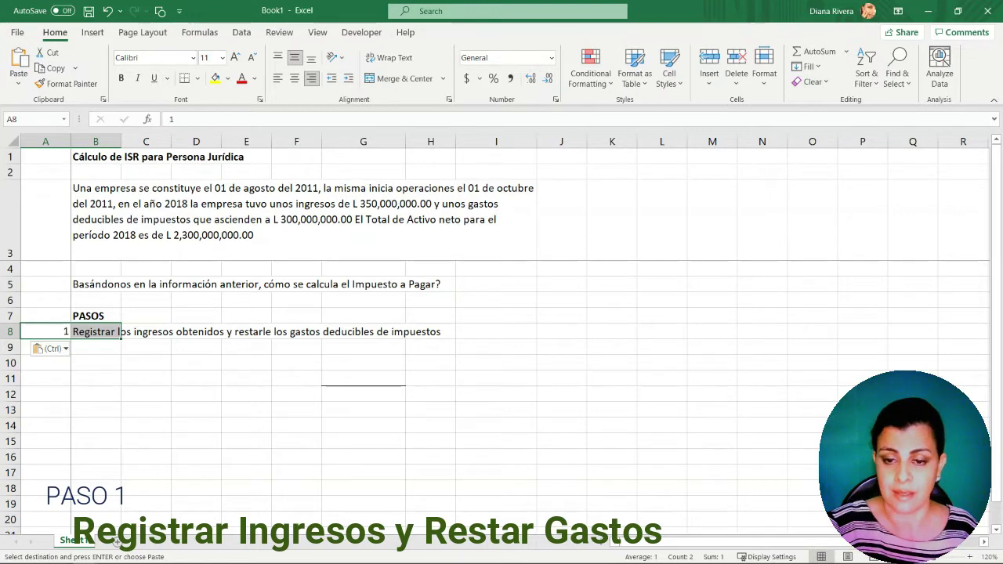
Step: Paste the copied labels "INGRESOS" and "GASTOS (MENOS)" into B10:B11
key(alt+Tab)
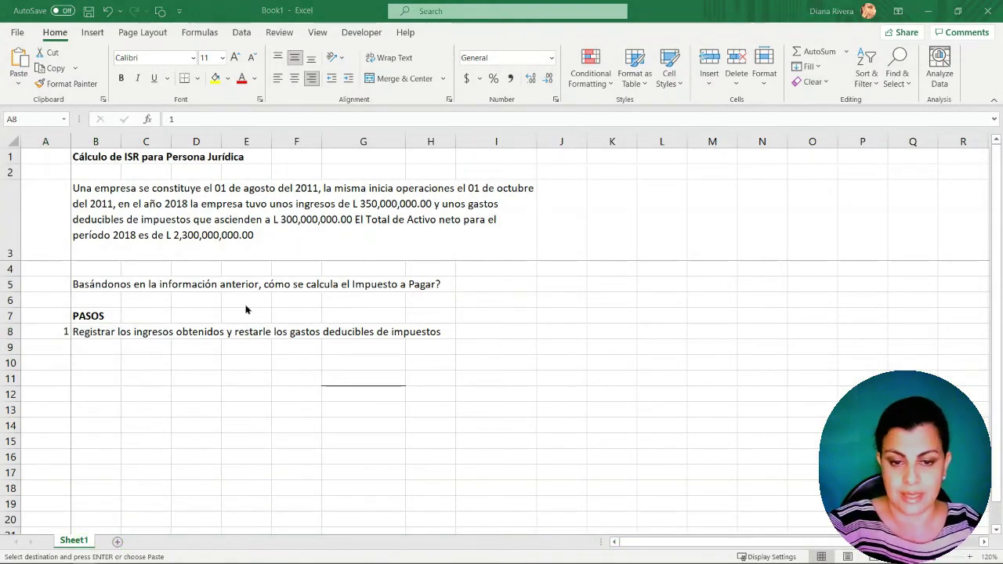
click(84, 354)
click(87, 361)
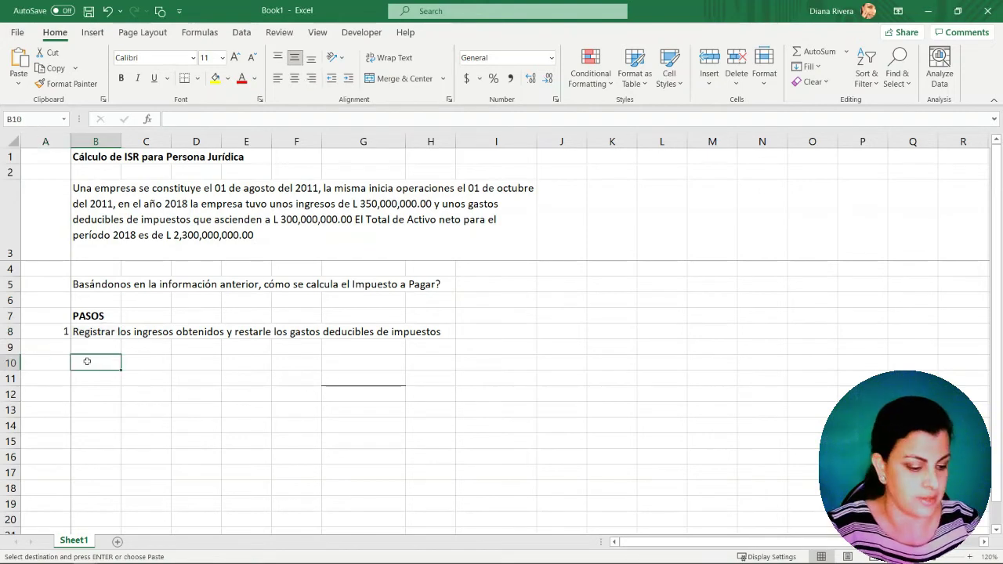
key(ctrl+v)
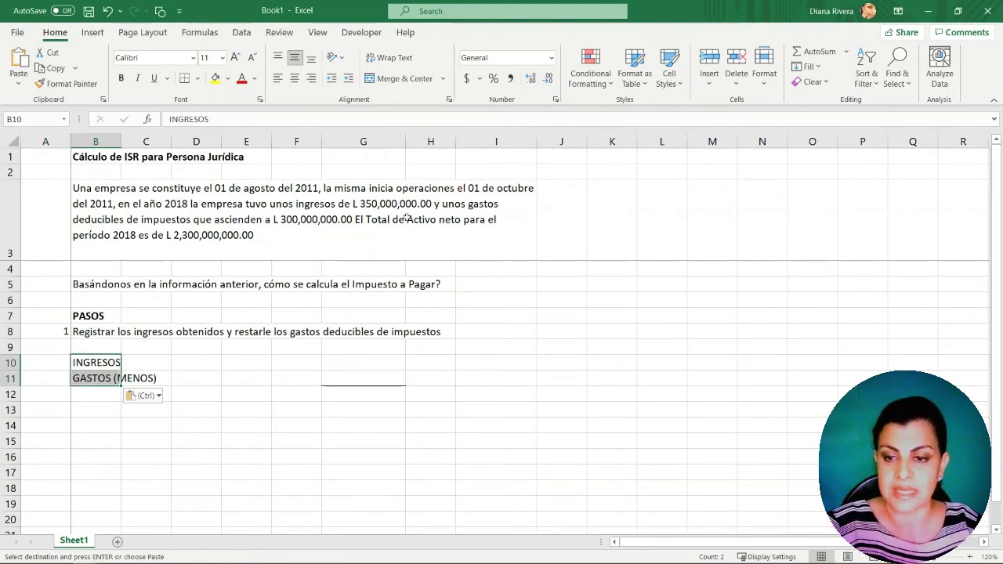
Step: Enter the income 350000000 in G10 and the expenses 300000000 in G11
click(355, 358)
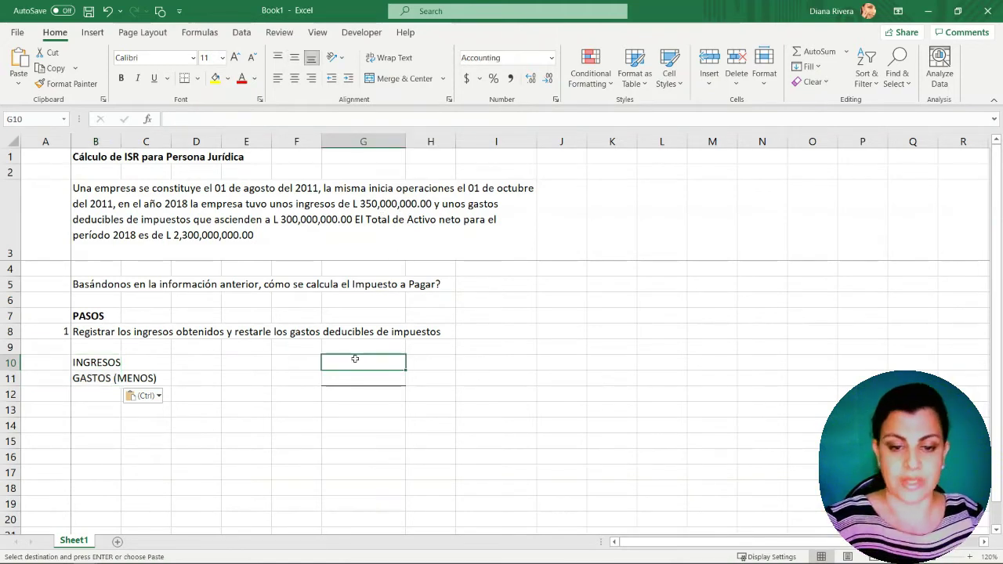
text(350)
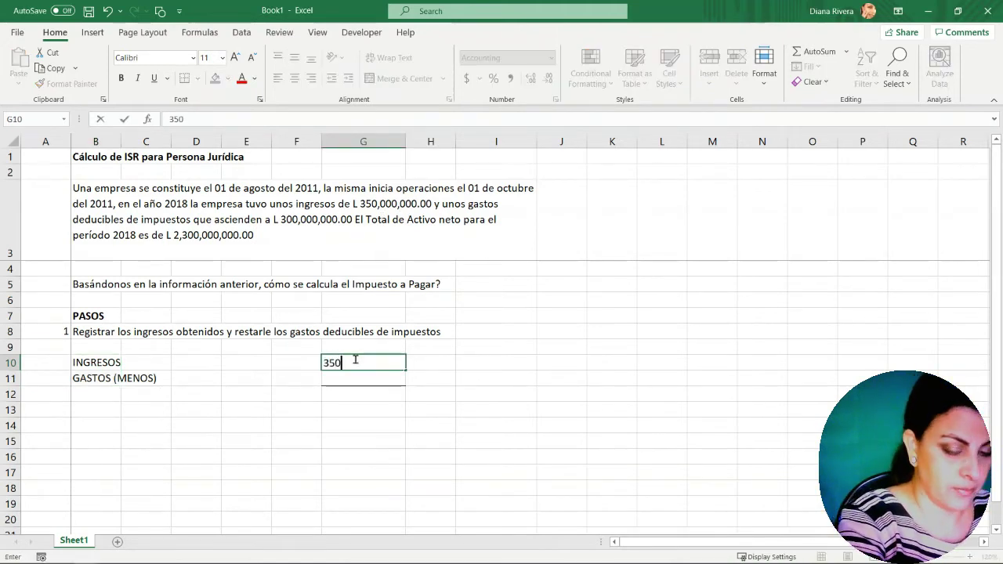
text(,000,000)
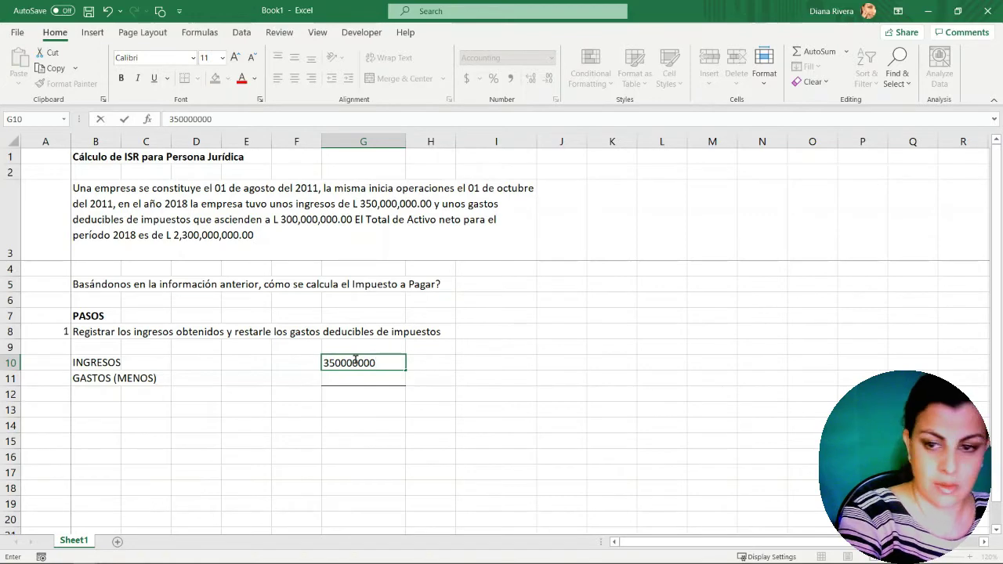
key(Return)
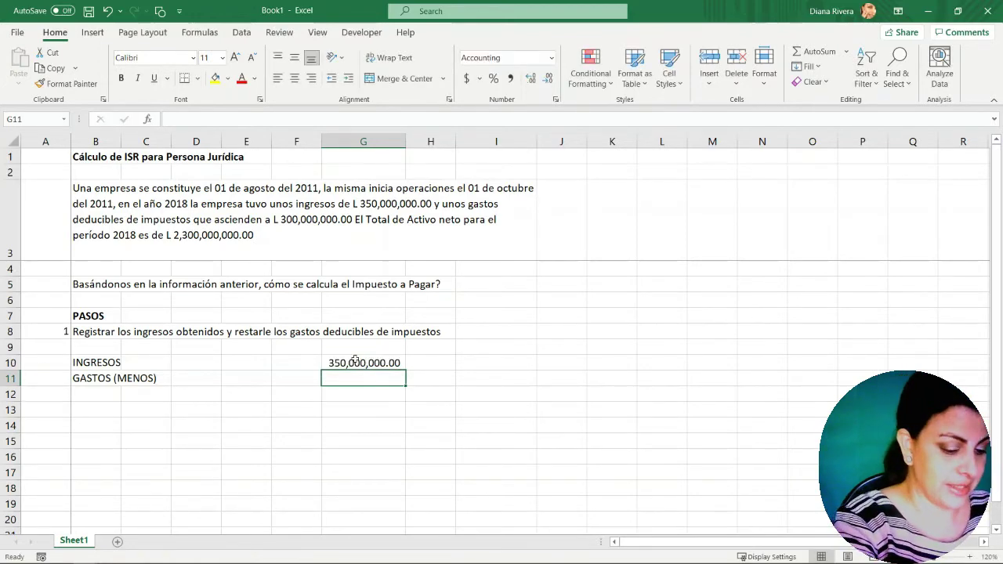
text(300000000)
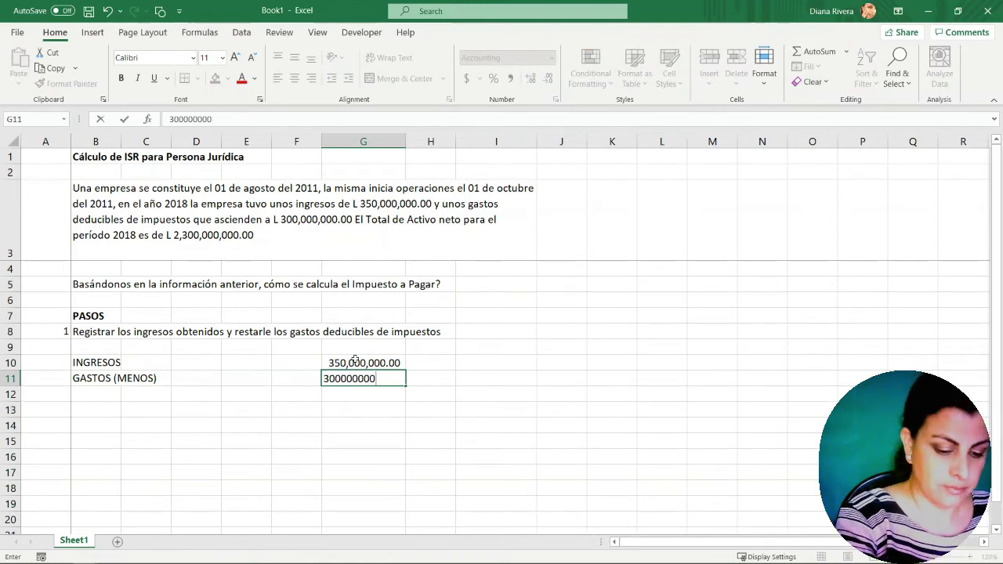
key(Return)
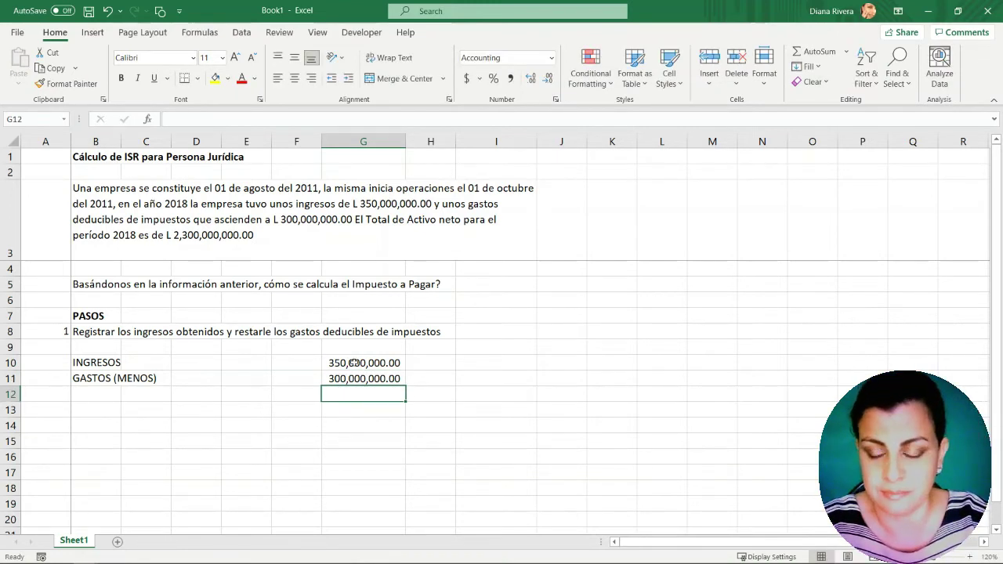
Step: Subtract the expenses from the income in G12 with the formula =G10-G11
text(=)
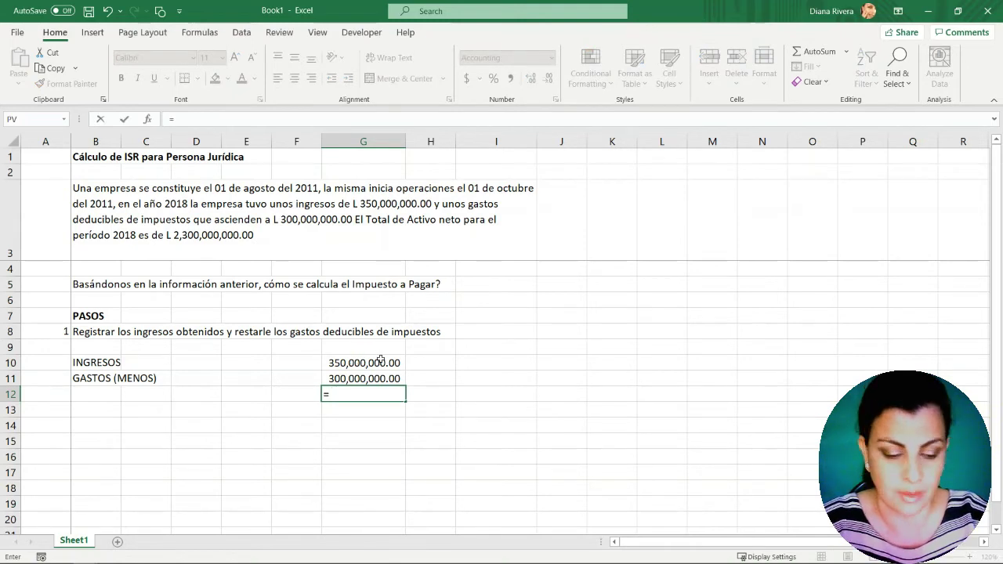
click(380, 359)
text(-)
click(391, 373)
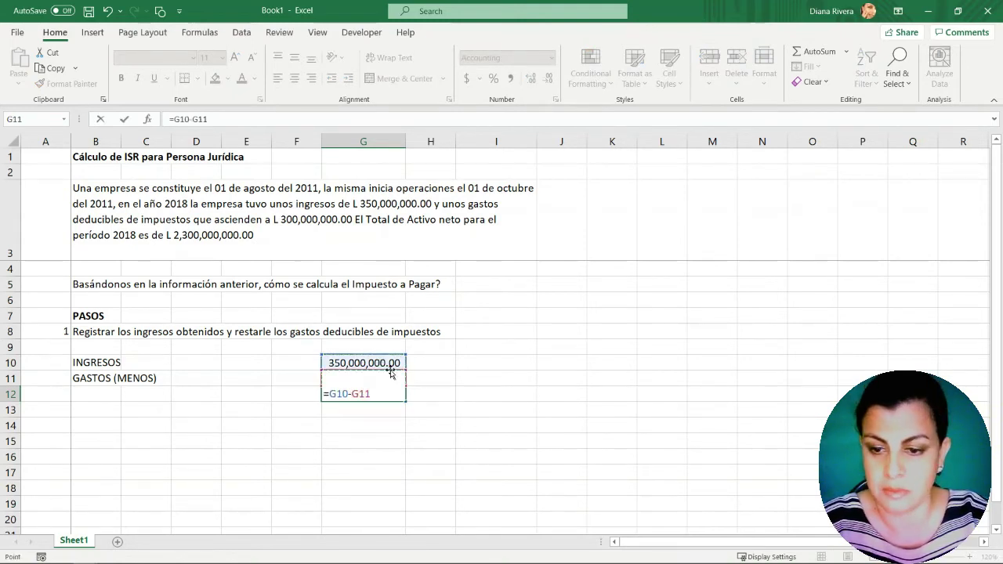
key(Return)
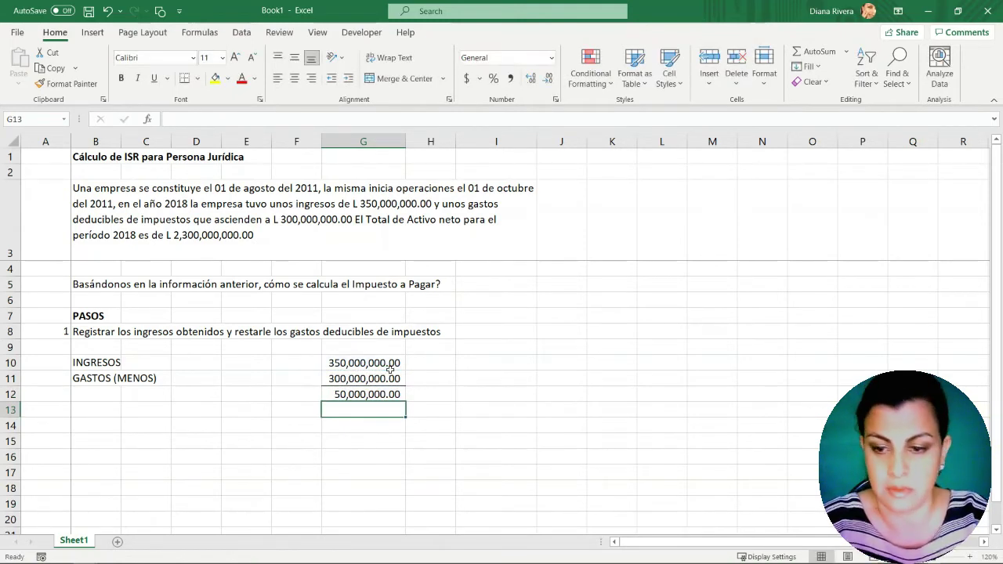
Step: Make cells G12:H12 bold
click(346, 395)
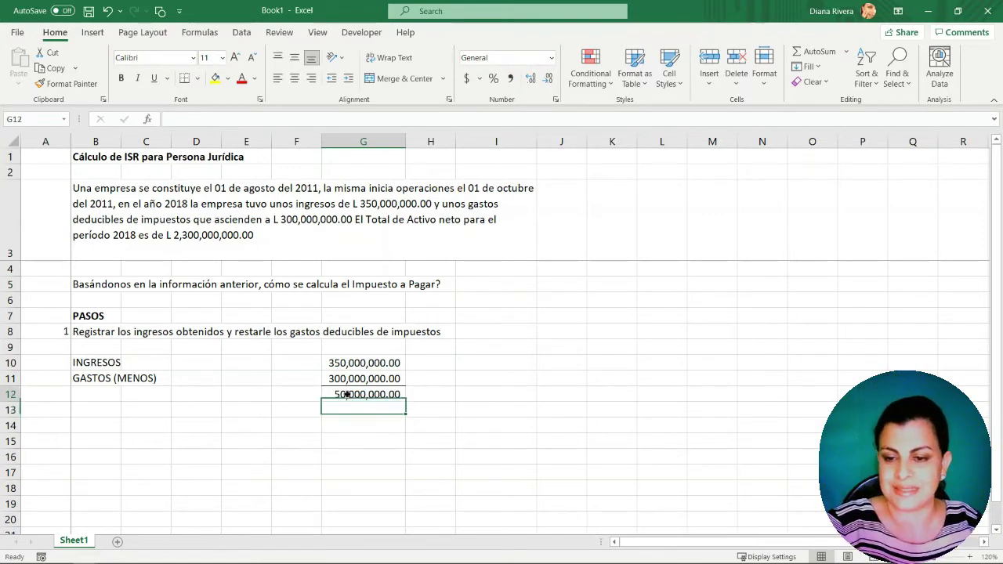
drag(347, 395, 447, 393)
click(121, 78)
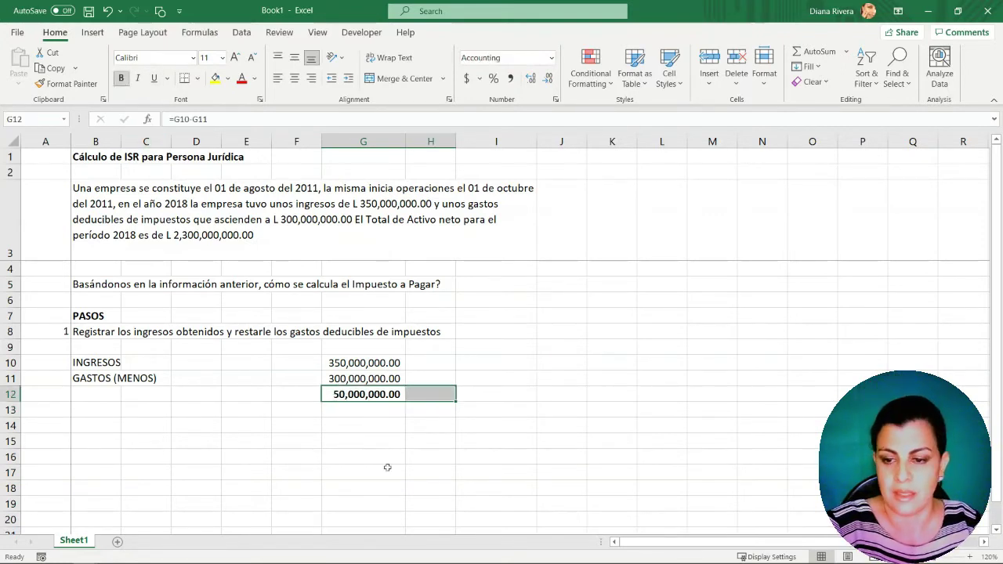
Step: Label the result by entering "RENTA NETA GRAVABLE" in H12
click(431, 396)
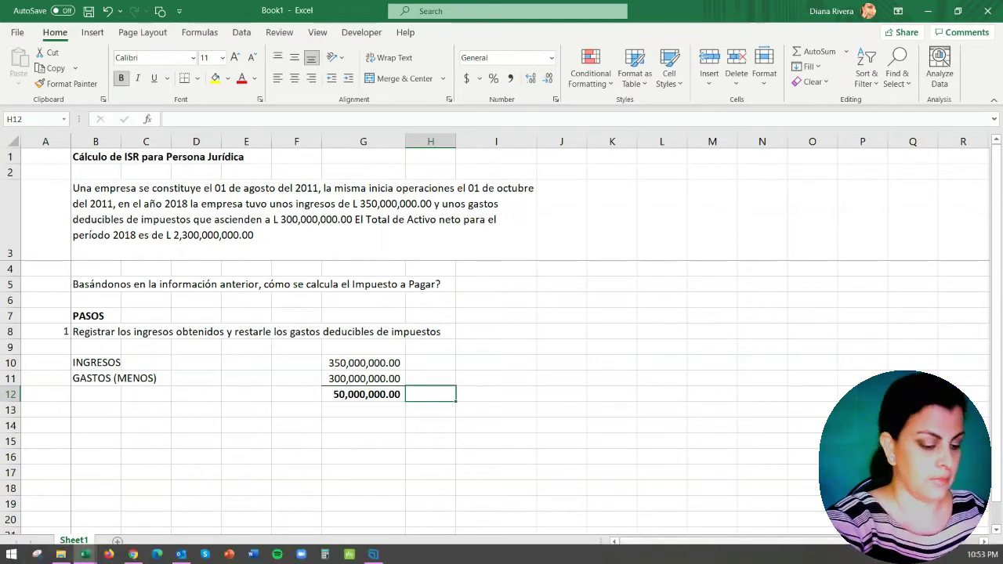
text(RENTA)
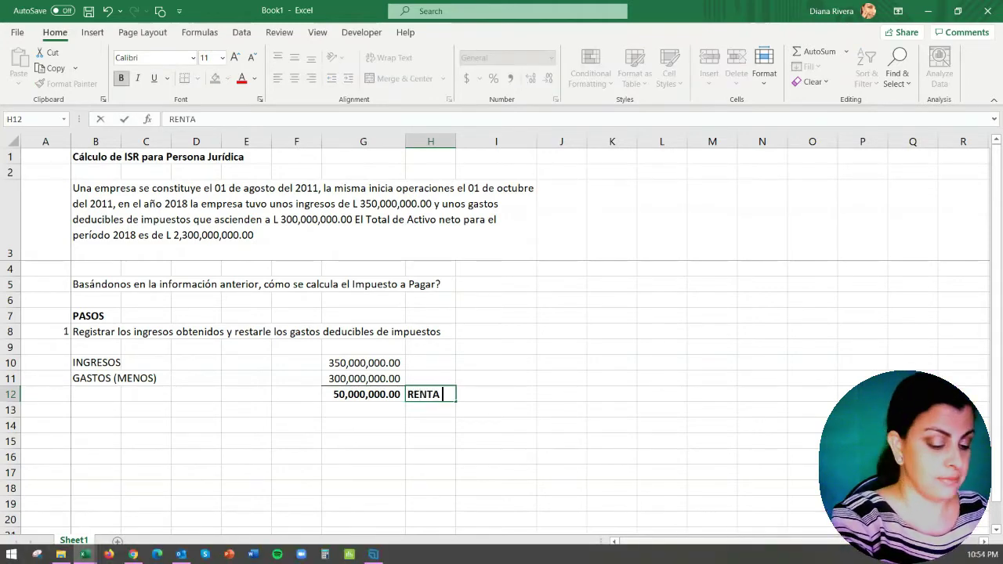
text( NETA GRAVB)
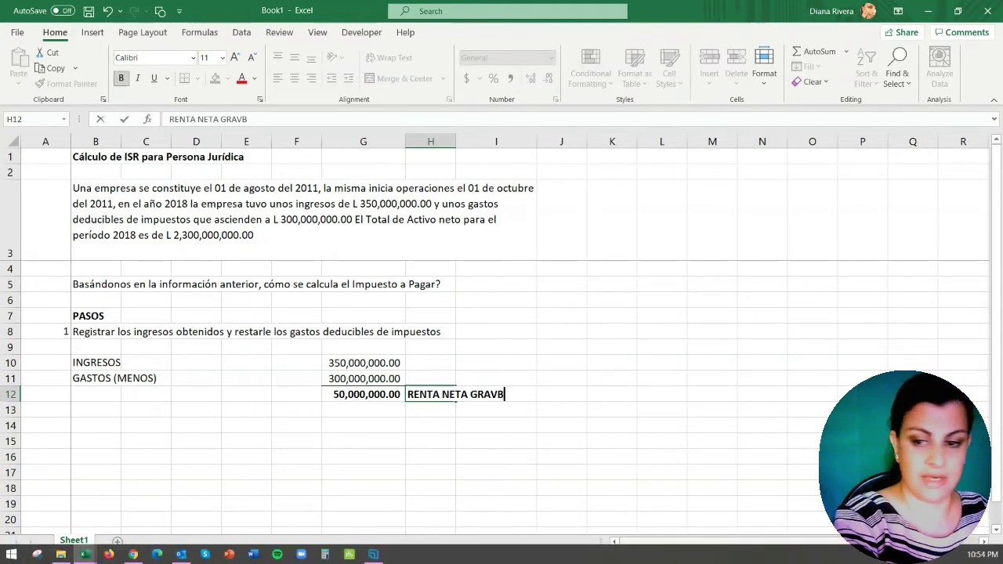
key(BackSpace)
text(A)
text(BLE)
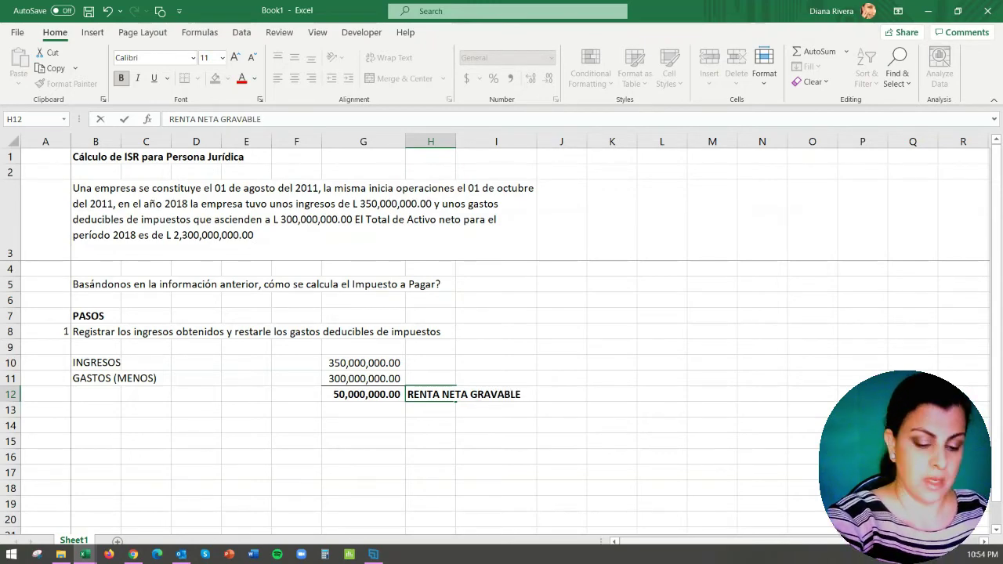
key(Return)
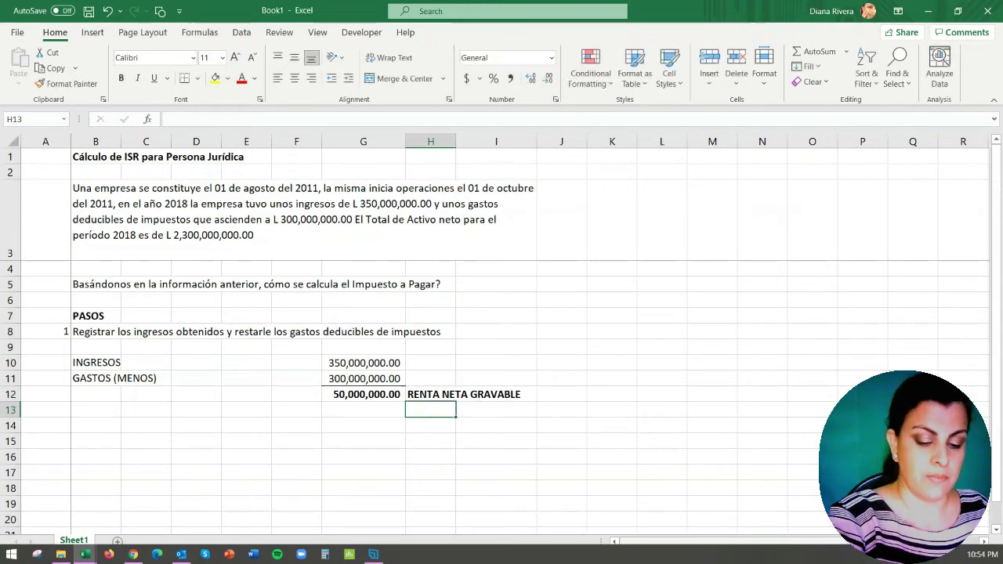
Step: Fill the "RENTA NETA GRAVABLE" label cells H12:I12 with orange
key(Up)
key(shift+Right)
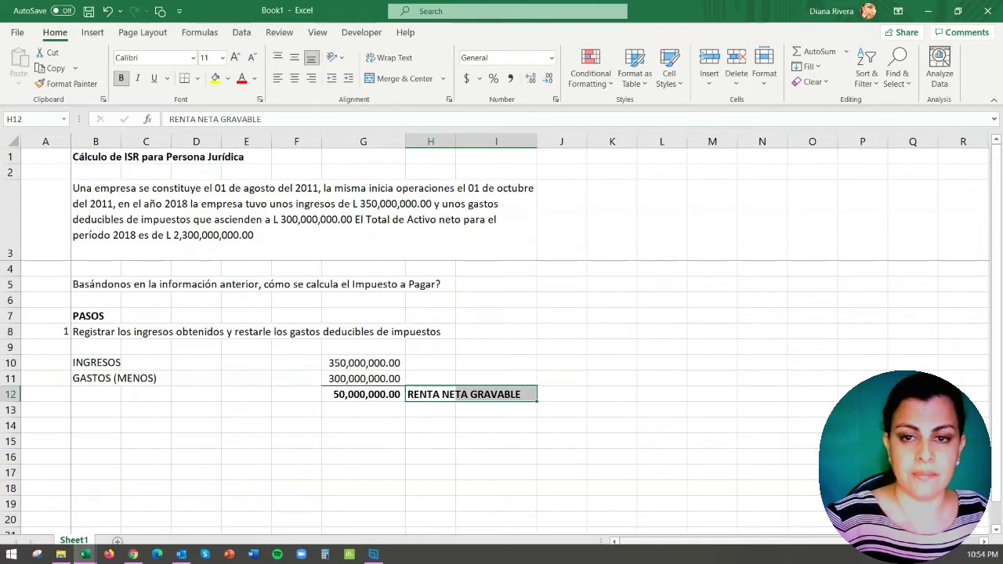
click(228, 79)
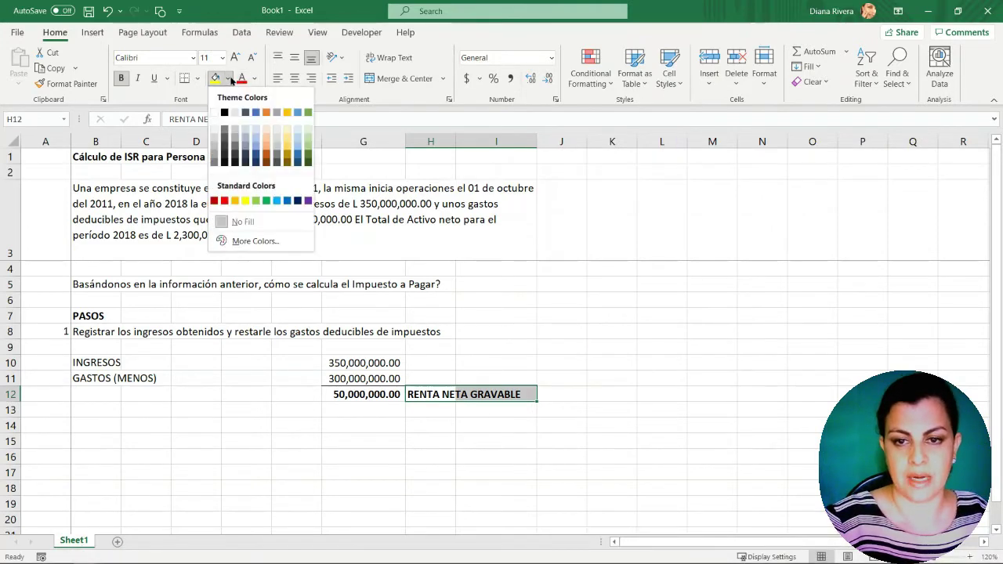
click(267, 114)
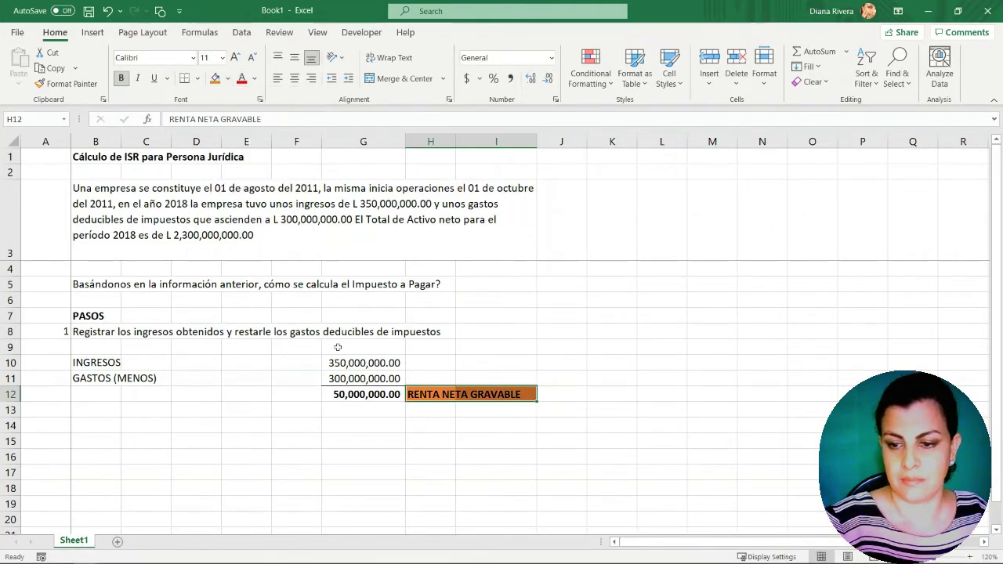
click(334, 415)
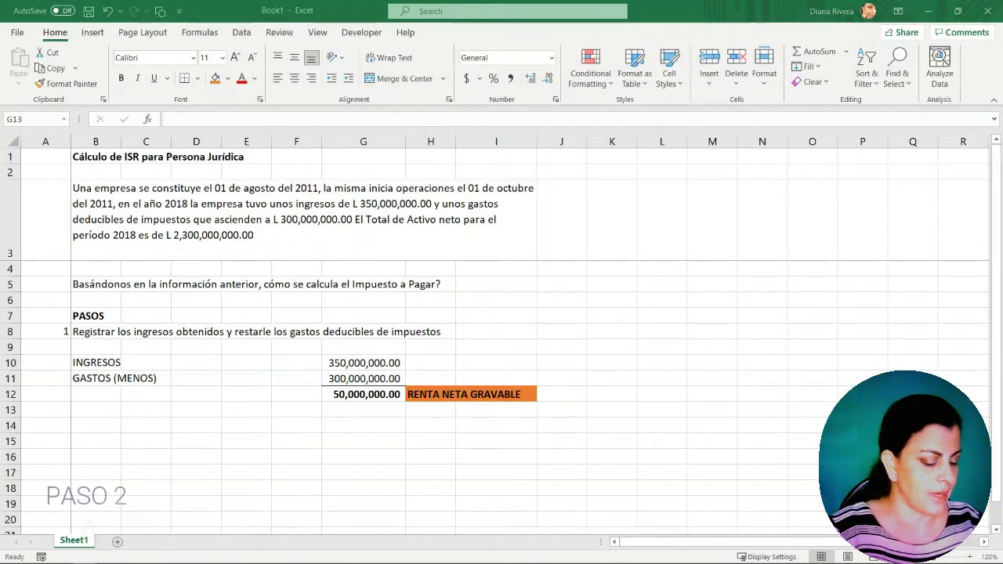
Step: Paste the copied step 2 line about Artículo 22 Literal a) at A14 and "Tarifa 25% sobre la Renta Neta Gravable" into B16
key(ctrl+c)
click(51, 425)
key(ctrl+v)
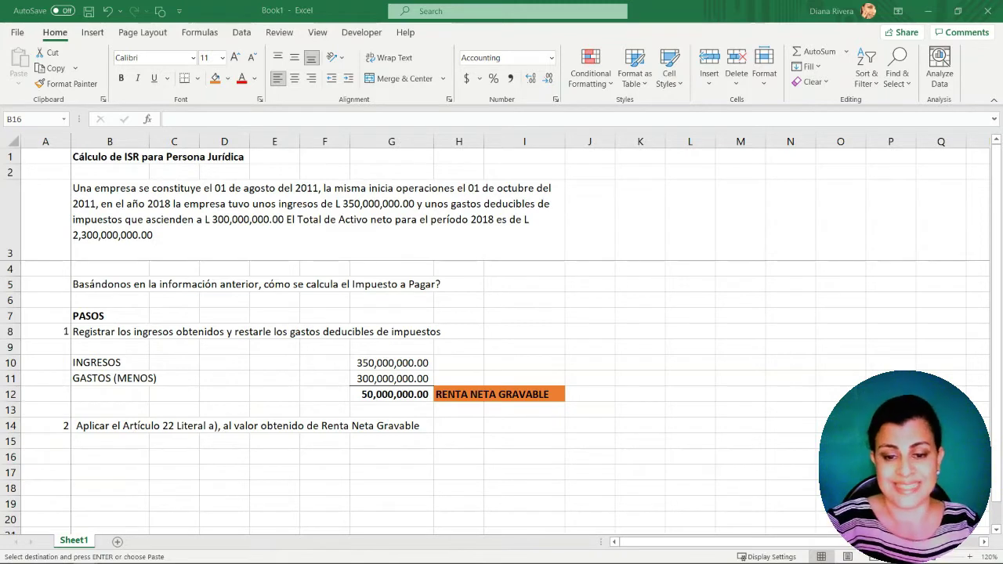
click(110, 459)
key(ctrl+v)
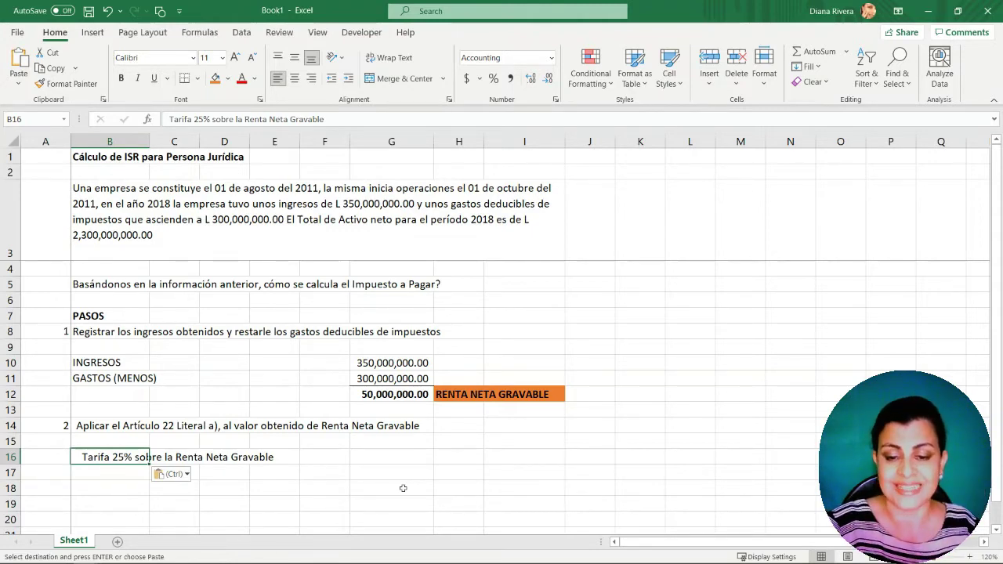
Step: Bring the net taxable income into B18 with the formula =G12
click(108, 490)
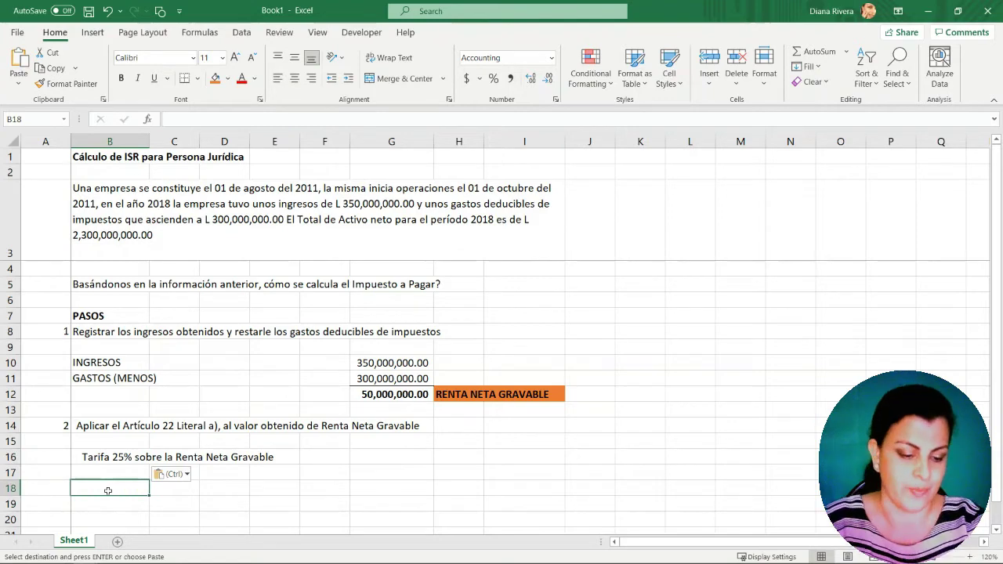
text(=)
click(401, 397)
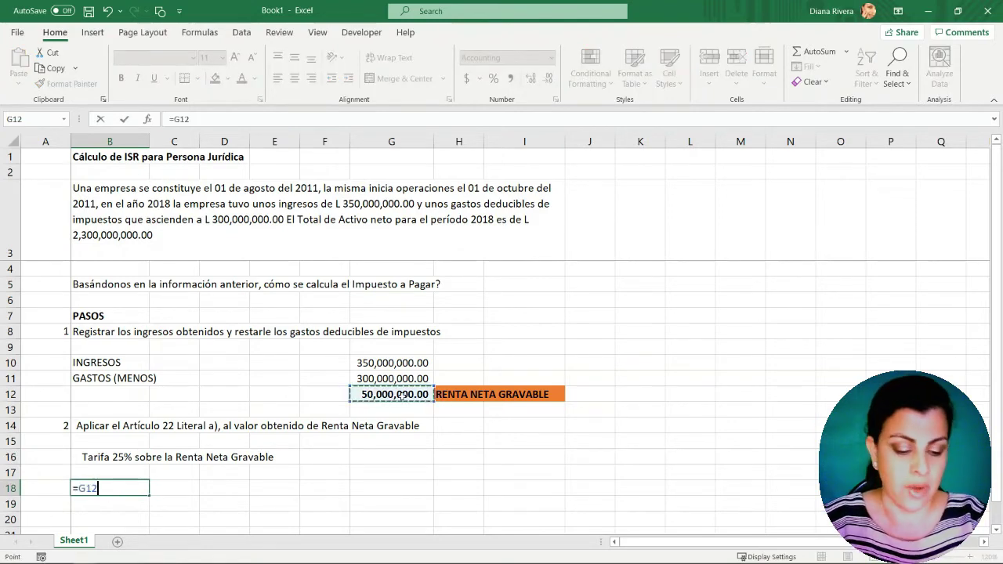
key(Return)
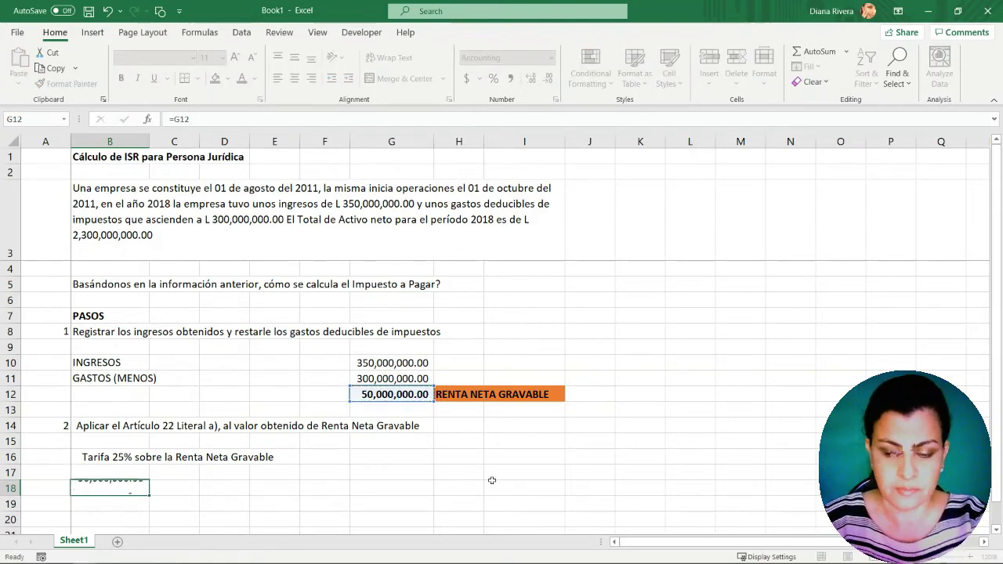
Step: Lay out the multiplication in row 18 with X in C18, 25% in D18 and an equals sign in E18
click(181, 488)
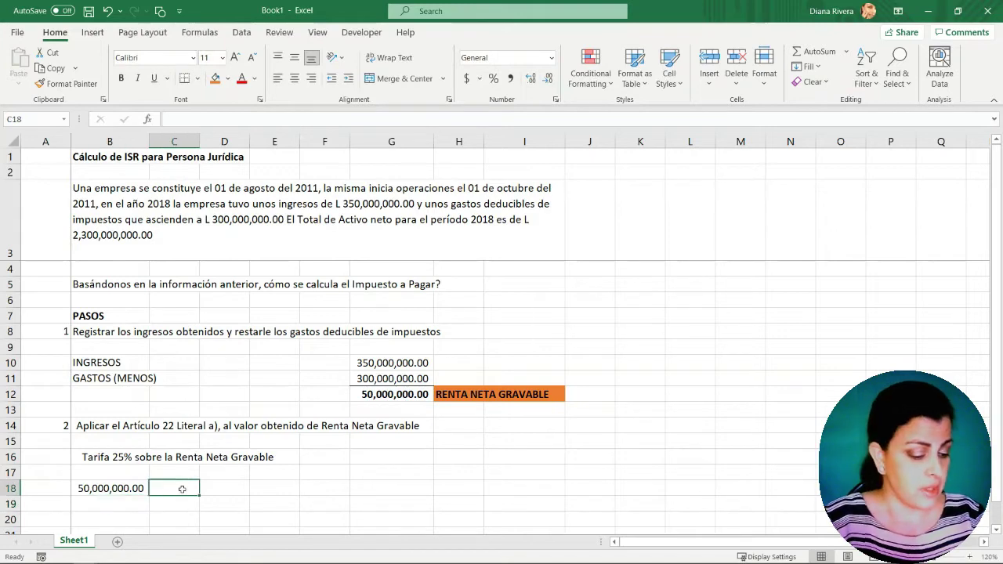
text(X)
click(220, 492)
text(2)
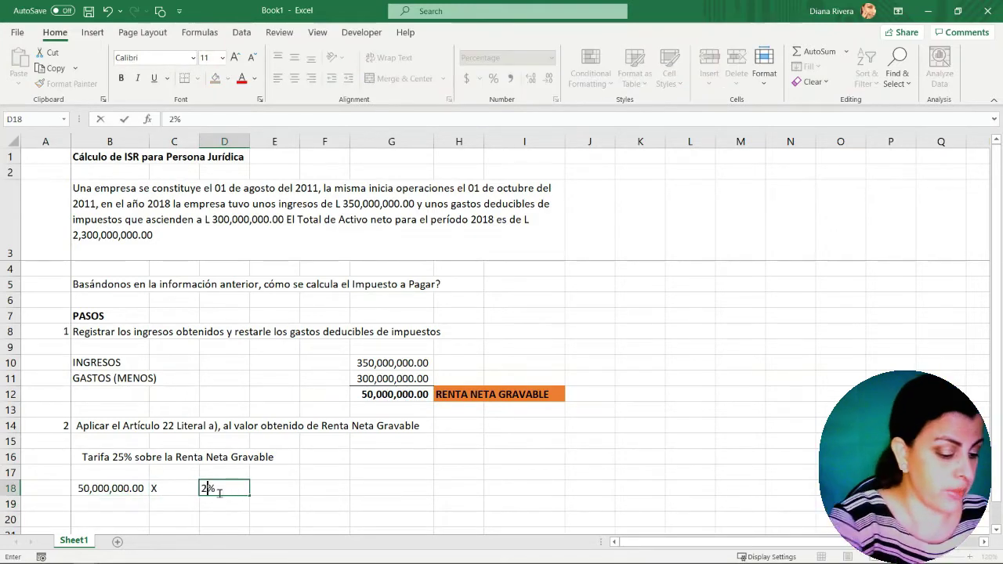
text(5)
key(Tab)
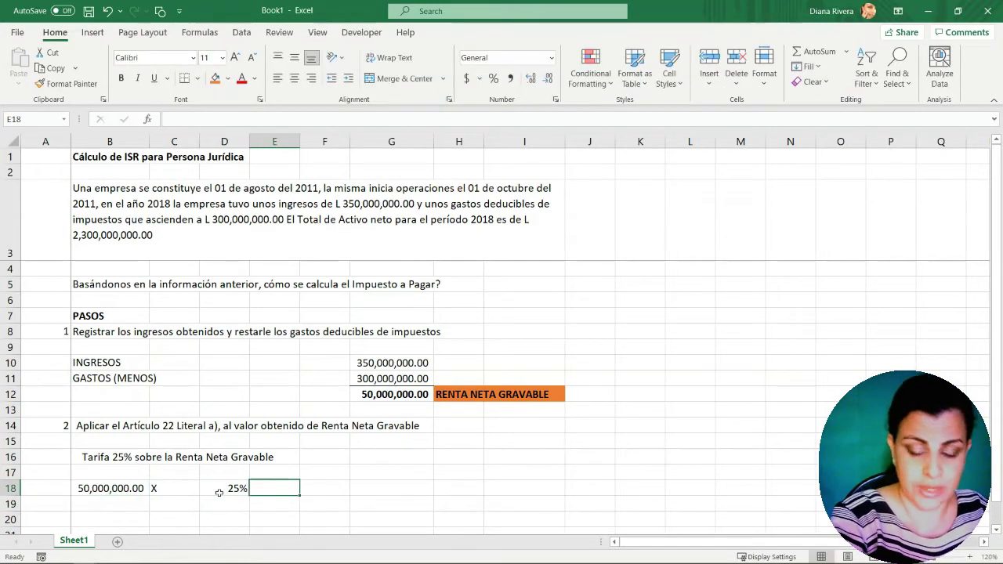
text(=)
key(Tab)
Step: Calculate the tax in F18 with the formula =B18*D18 and center the contents of C18:E18
text(=)
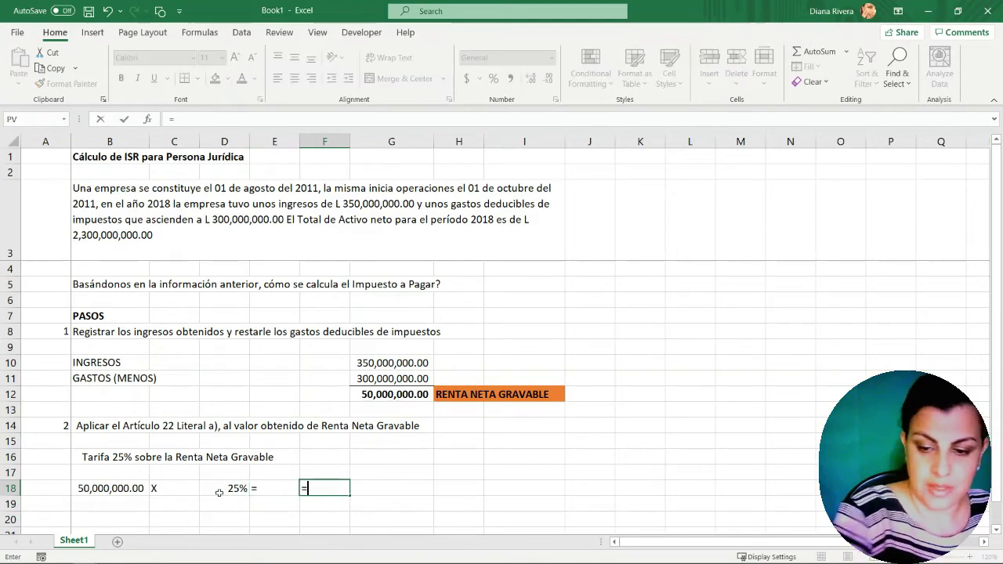
click(130, 489)
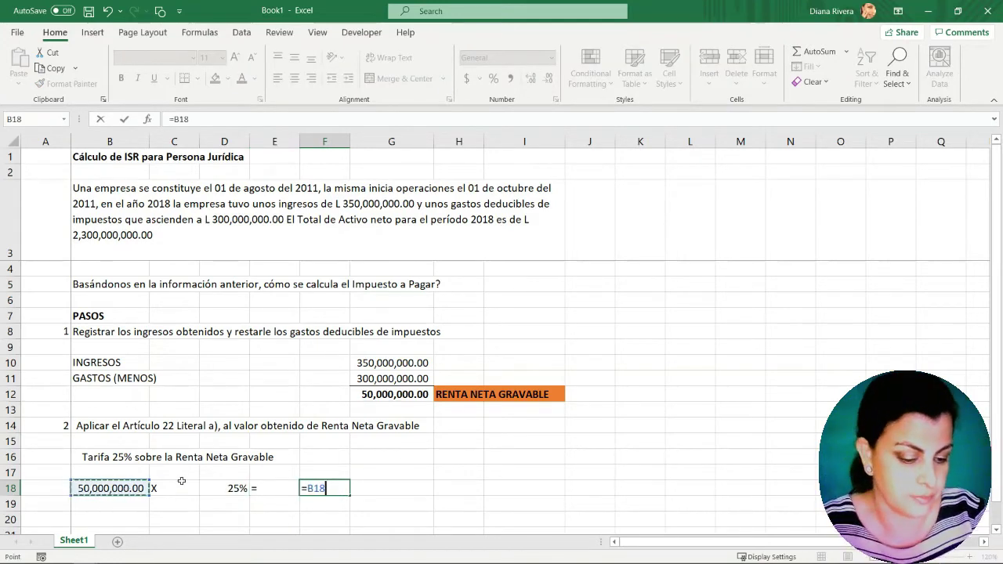
text(*)
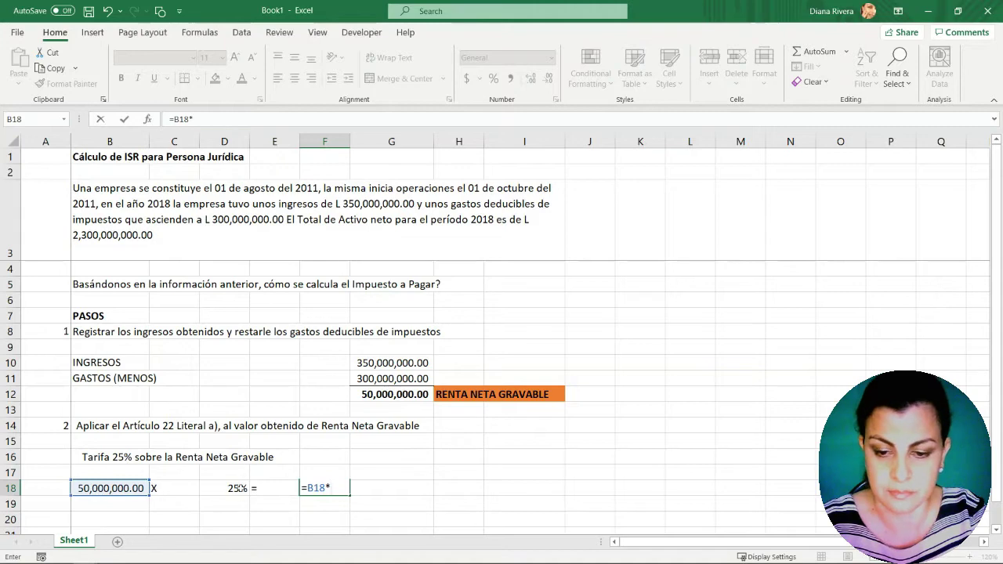
click(238, 488)
key(Return)
drag(172, 489, 255, 487)
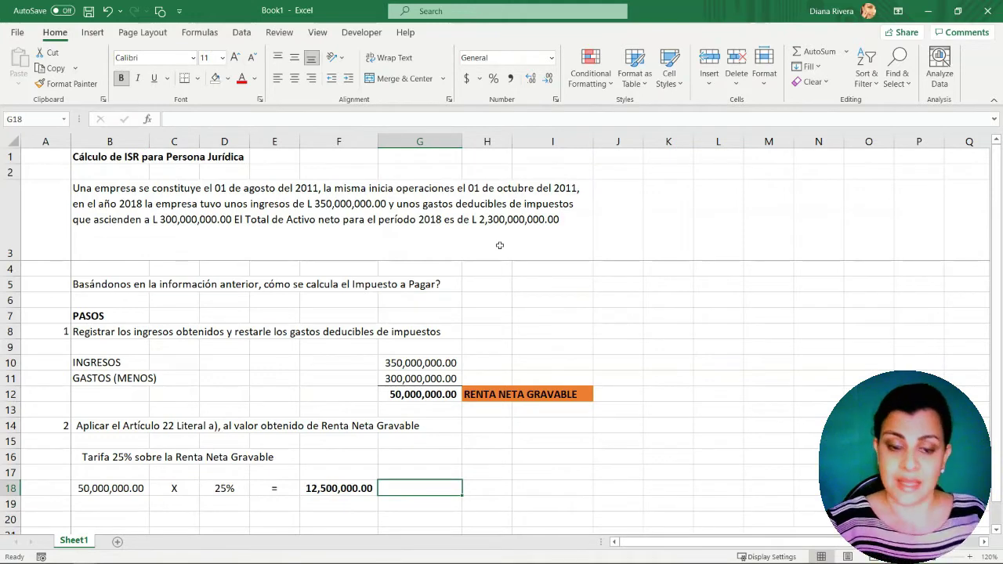
Step: Label the tax result by entering "IMPUESTO CAUSADO" in G18
text(IM)
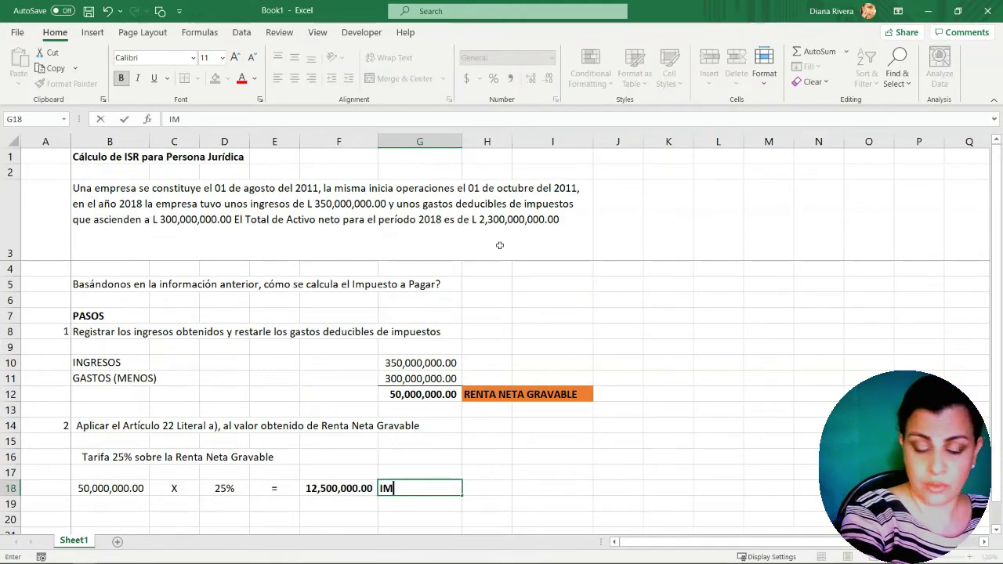
text(PUEST)
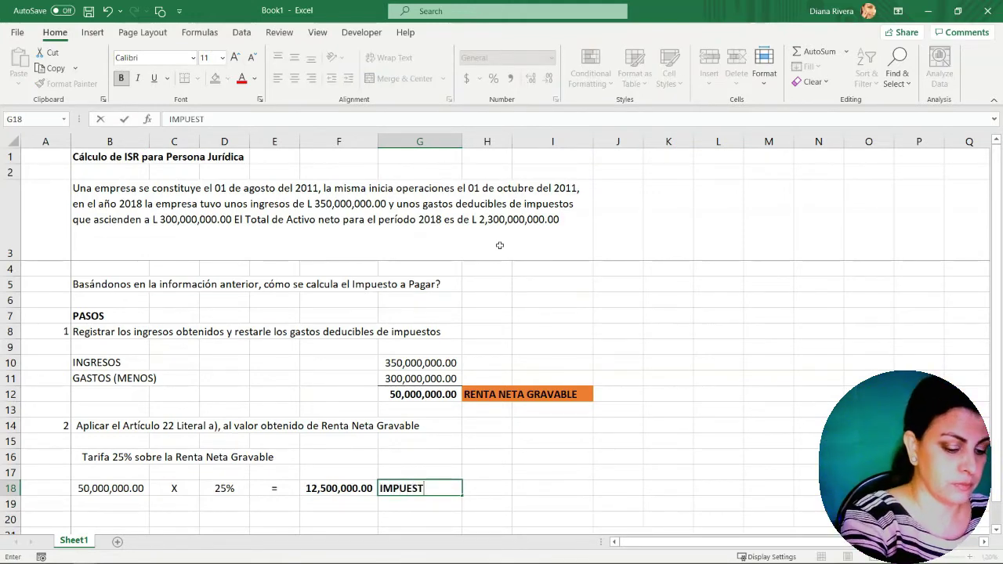
text(O CAUSADO)
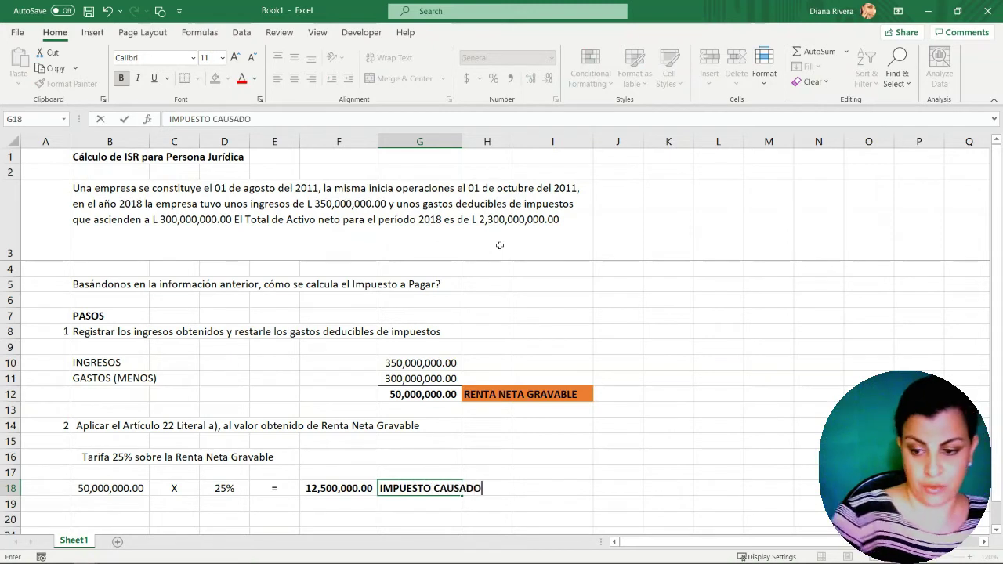
click(424, 507)
Step: Fill the "IMPUESTO CAUSADO" label cells G18:H18 with orange
drag(410, 488, 470, 486)
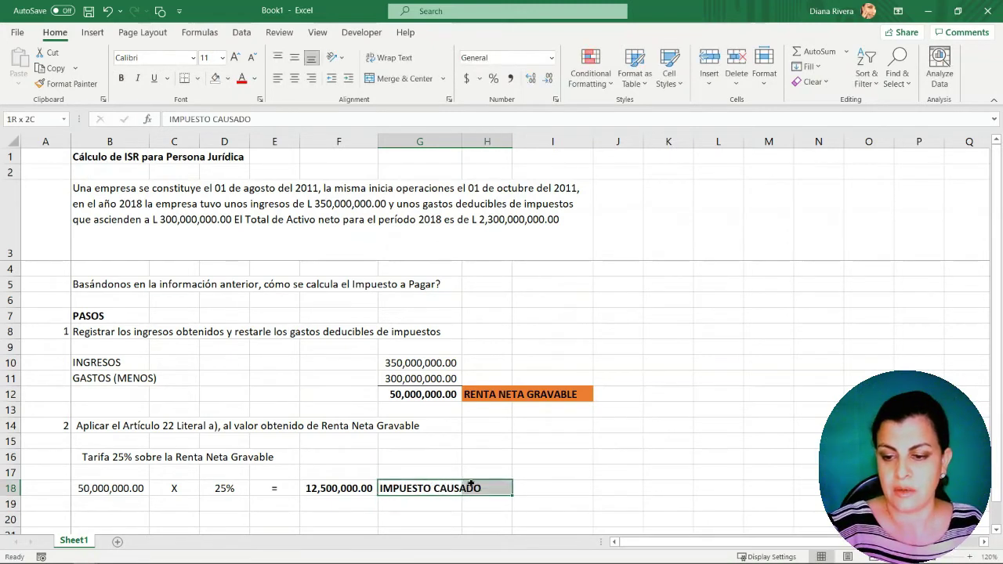
click(230, 79)
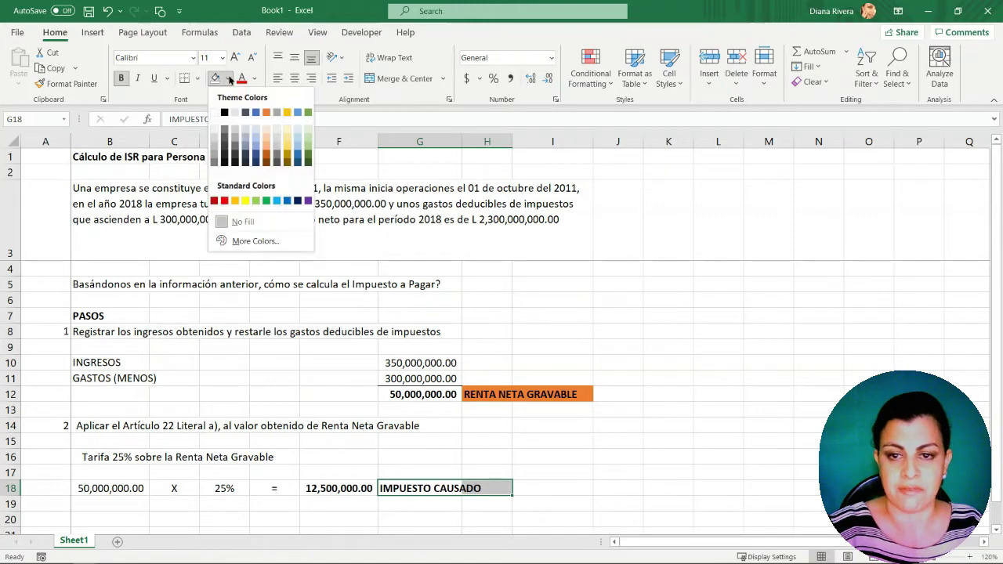
click(266, 112)
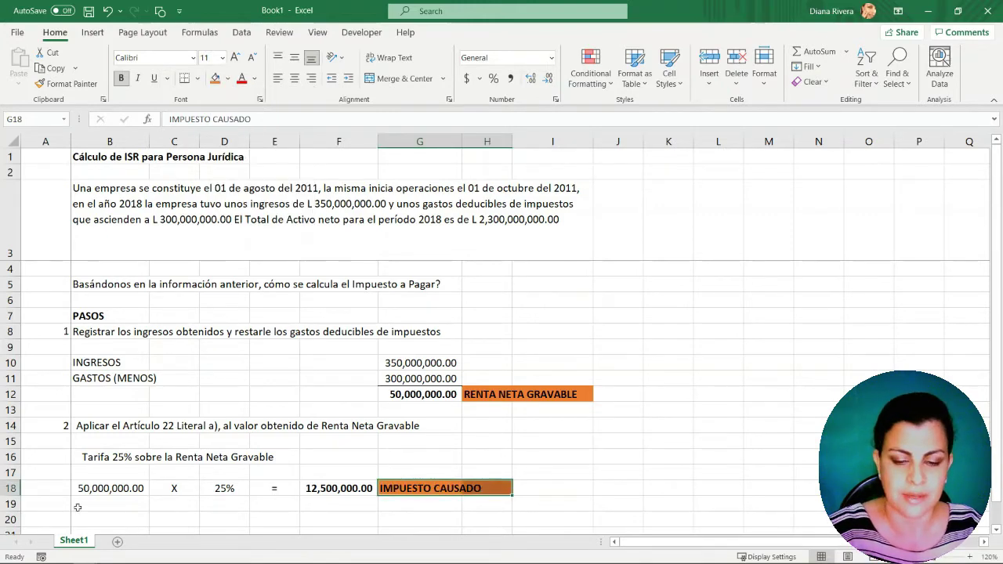
Step: Copy the note about Ingresos Brutos over L 300,000,000.00 and the 1.5% of Artículo 22-A from the other window into A20
key(alt+Tab)
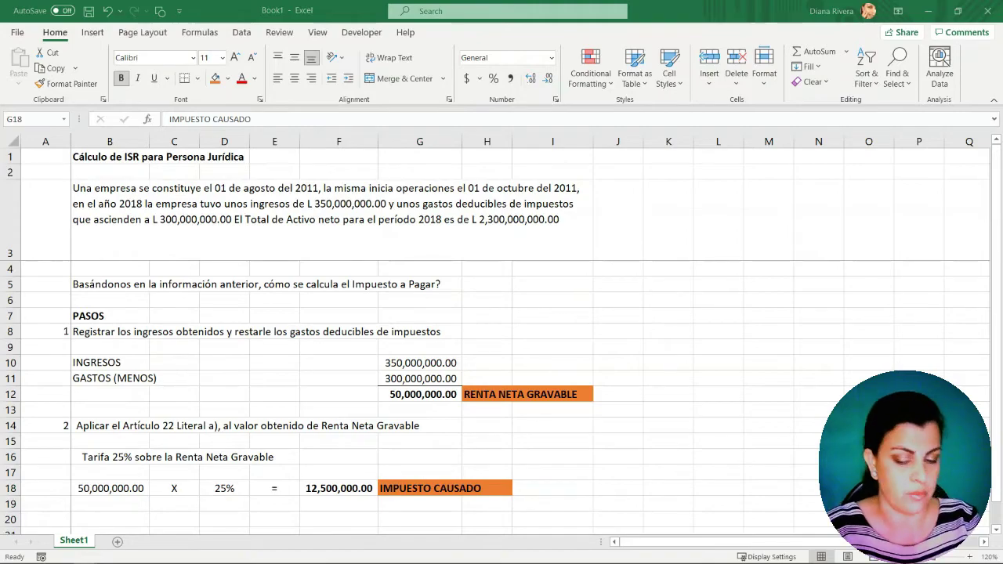
key(ctrl+c)
click(56, 524)
key(ctrl+v)
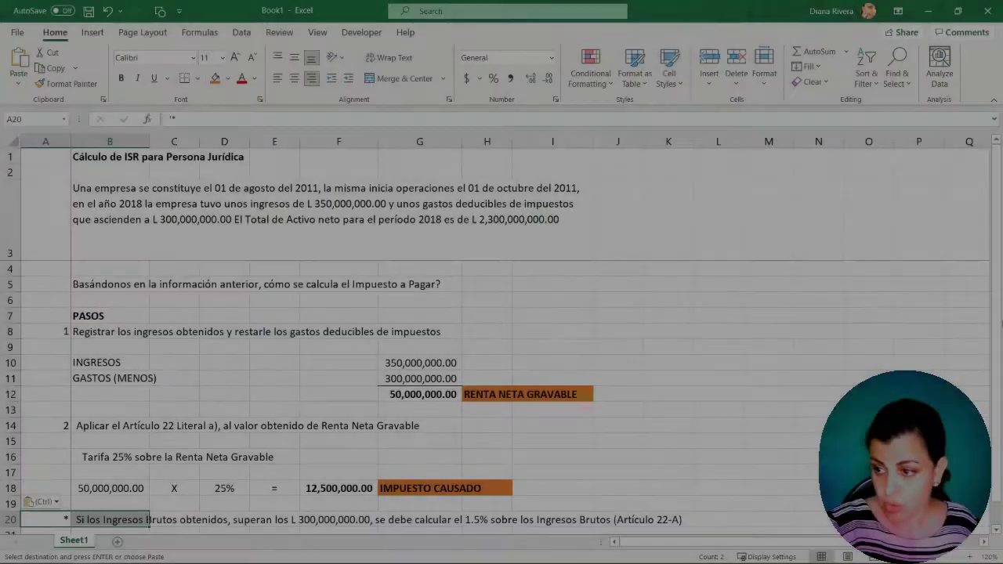
Step: Copy the step 3 line "Aplicar el Artículo 22-A" from the other window and paste it at A22
key(Down)
key(Down)
key(Down)
key(Down)
key(Down)
key(Down)
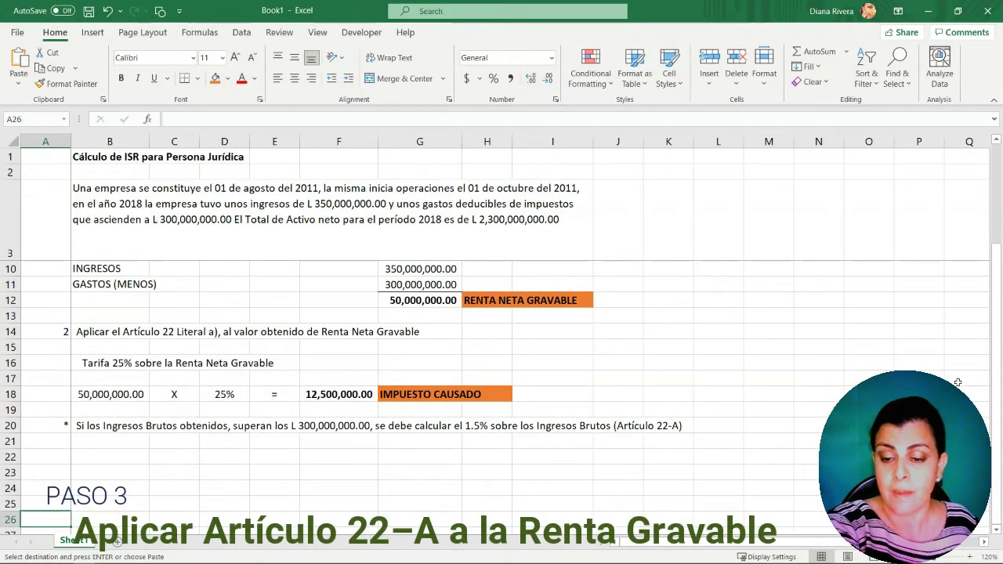
key(Right)
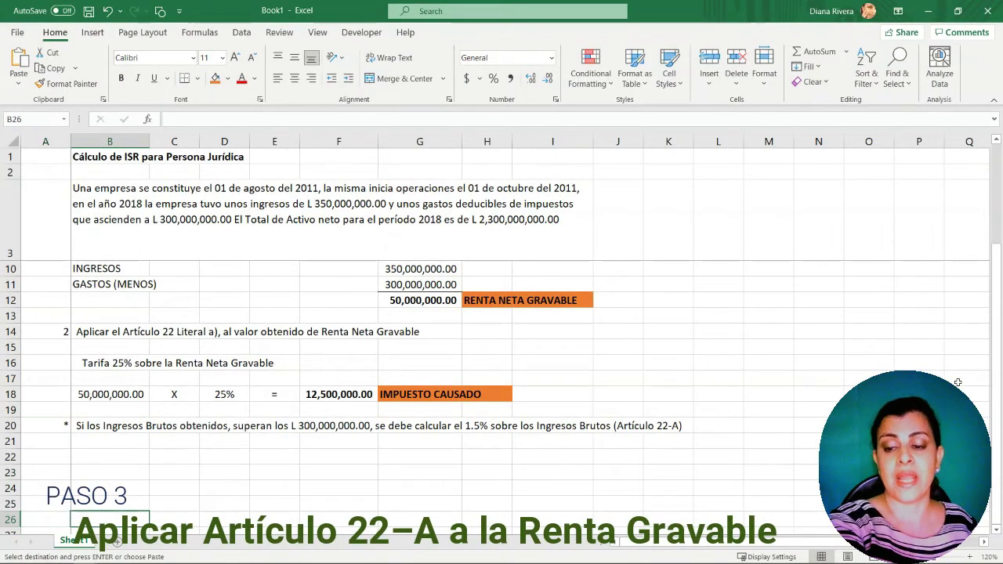
key(Down)
key(Down)
key(Down)
key(Down)
key(Down)
key(Down)
key(Down)
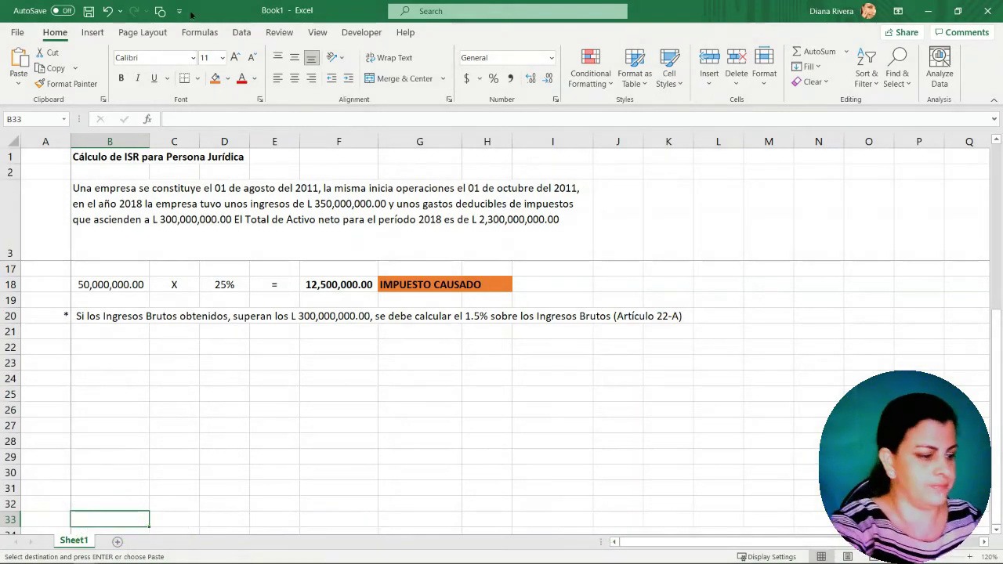
key(Down)
key(Down)
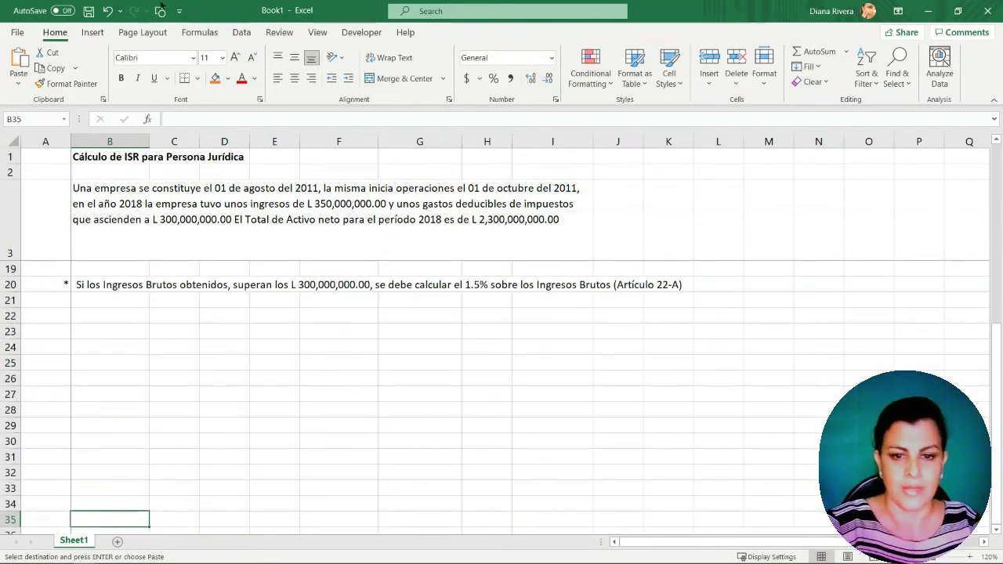
key(Escape)
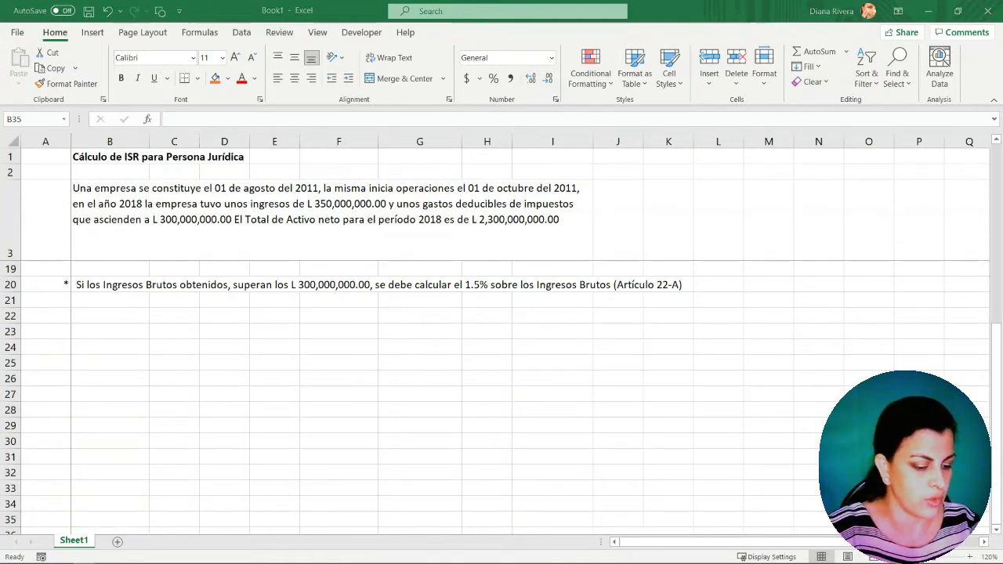
key(ctrl+c)
click(58, 314)
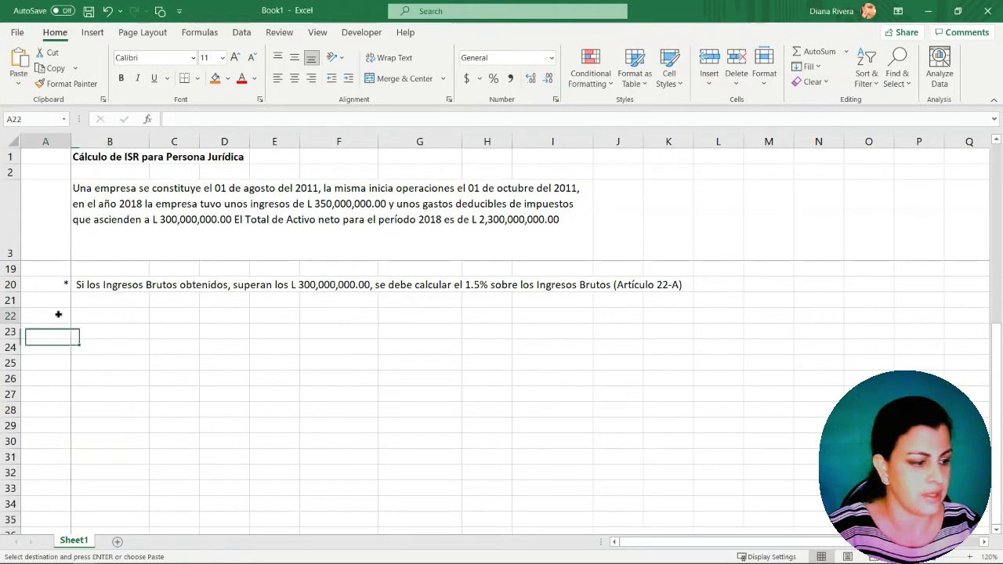
key(ctrl+v)
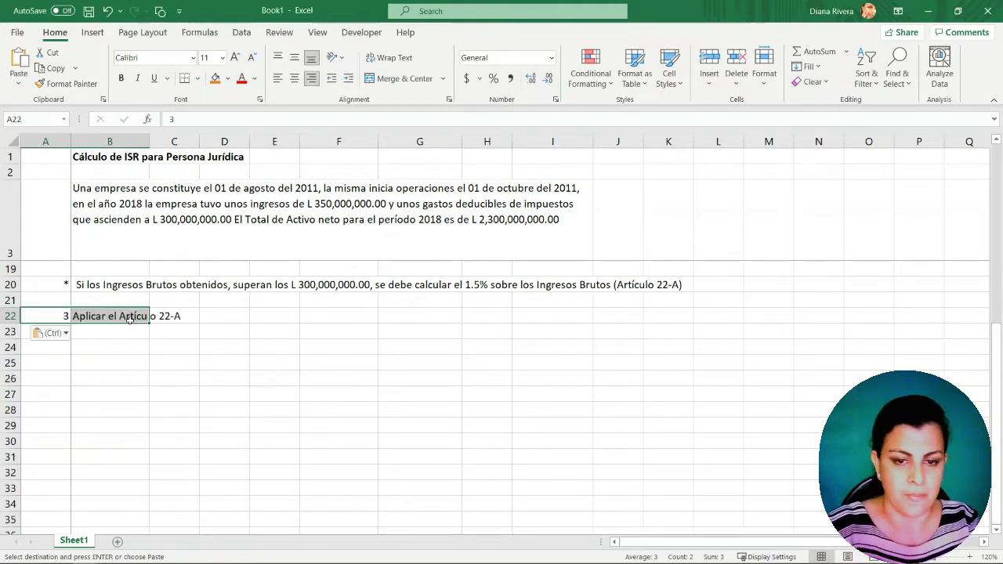
Step: Paste the copied text "Tarifa 1.5% sobre los Ingresos Brutos" into B24
key(alt+Tab)
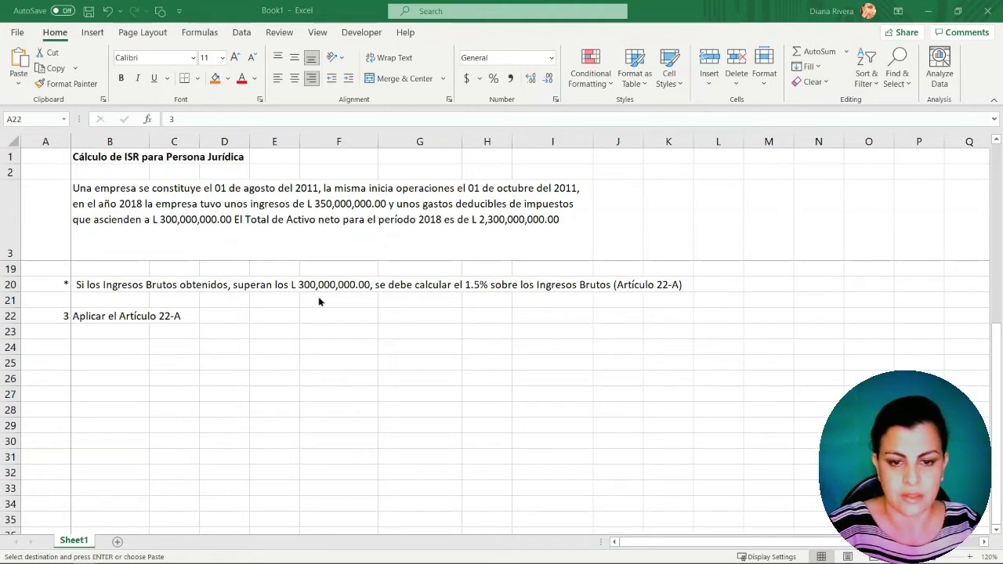
click(112, 345)
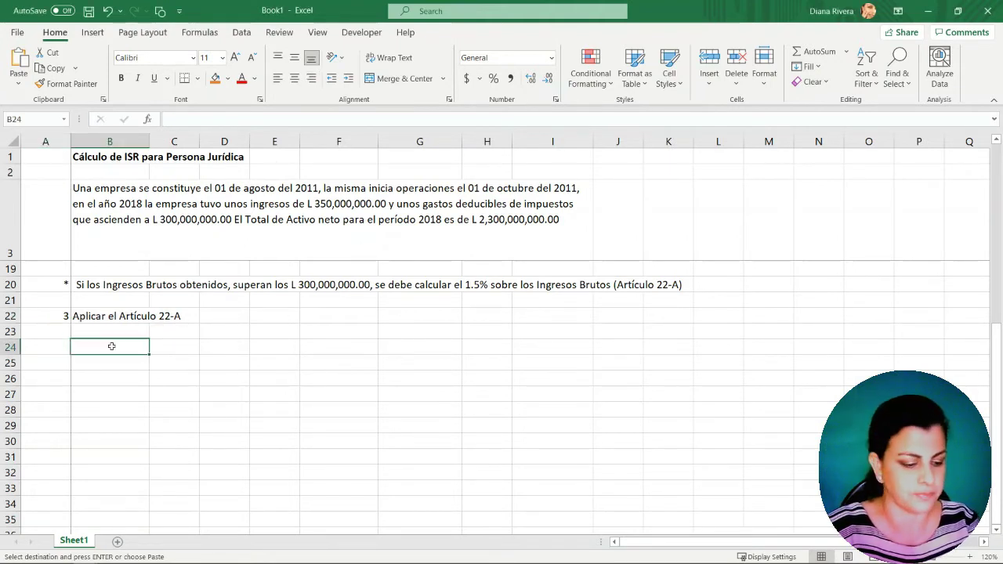
key(ctrl+v)
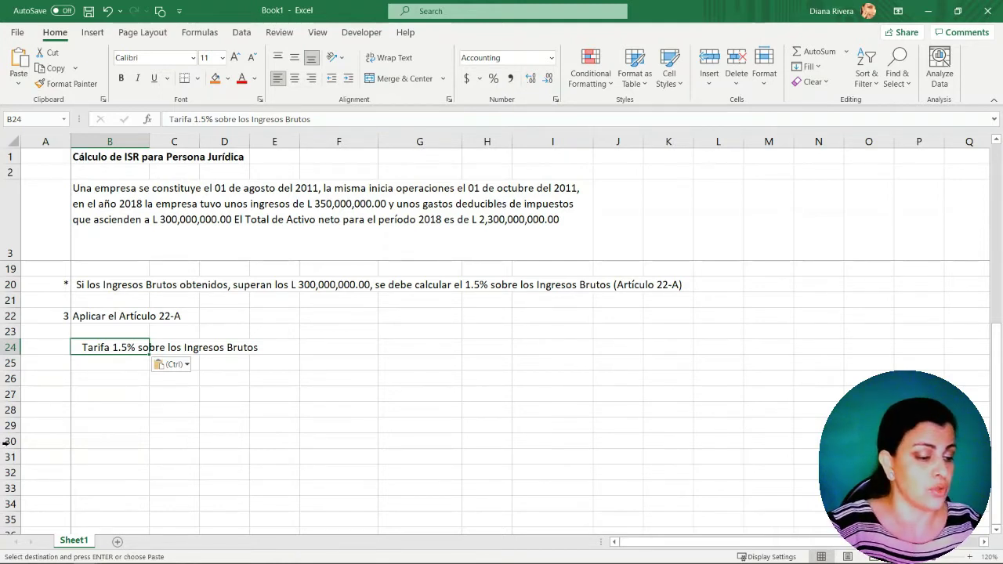
Step: Bring the gross income into B26 with the formula =G10
click(108, 378)
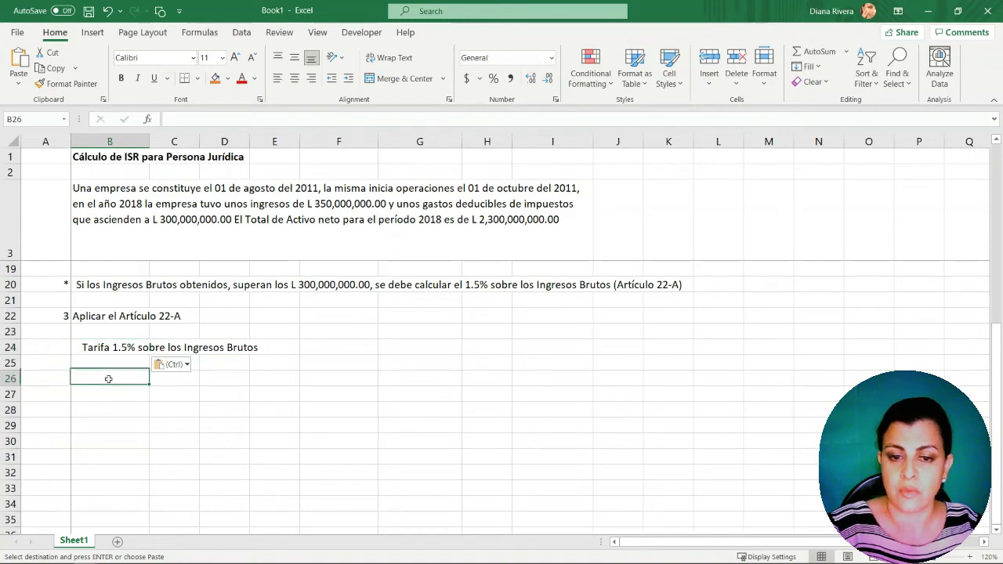
scroll(458, 448, up, 3)
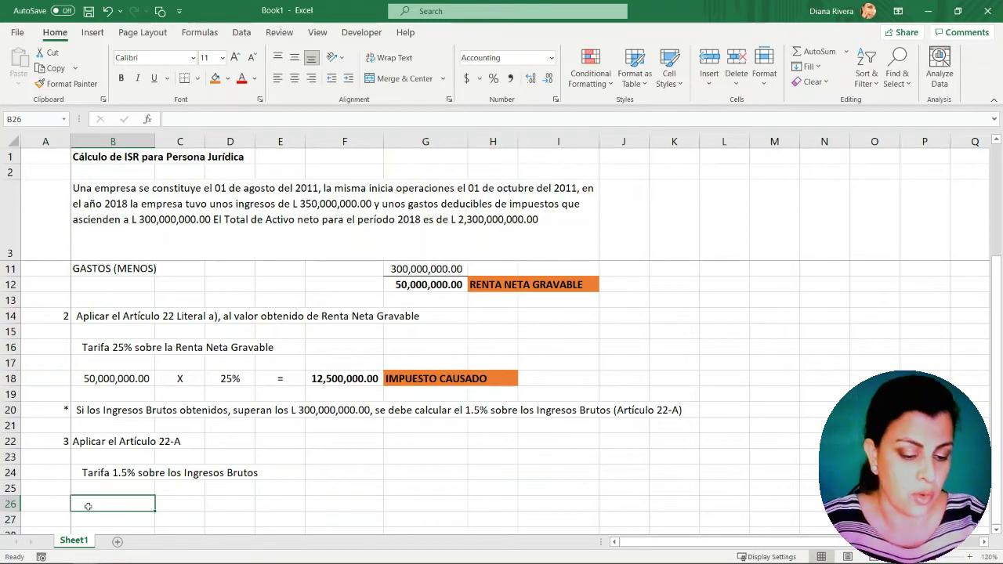
text(=)
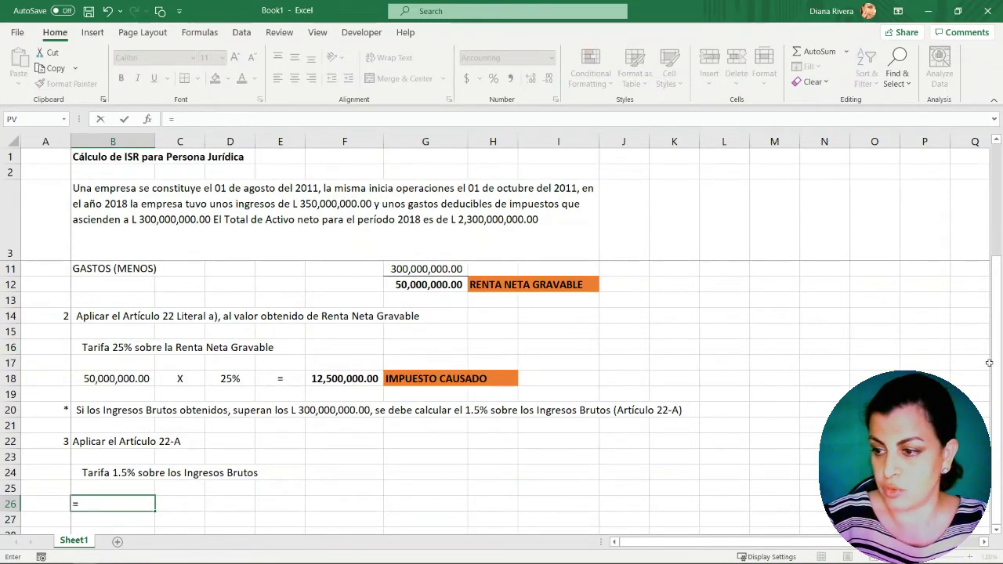
scroll(997, 363, up, 2)
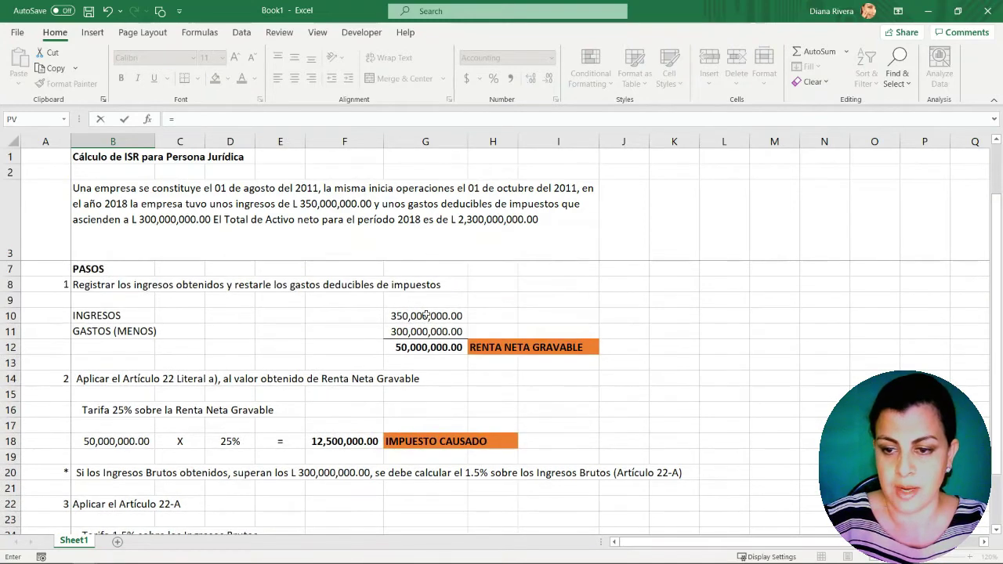
click(439, 317)
key(Return)
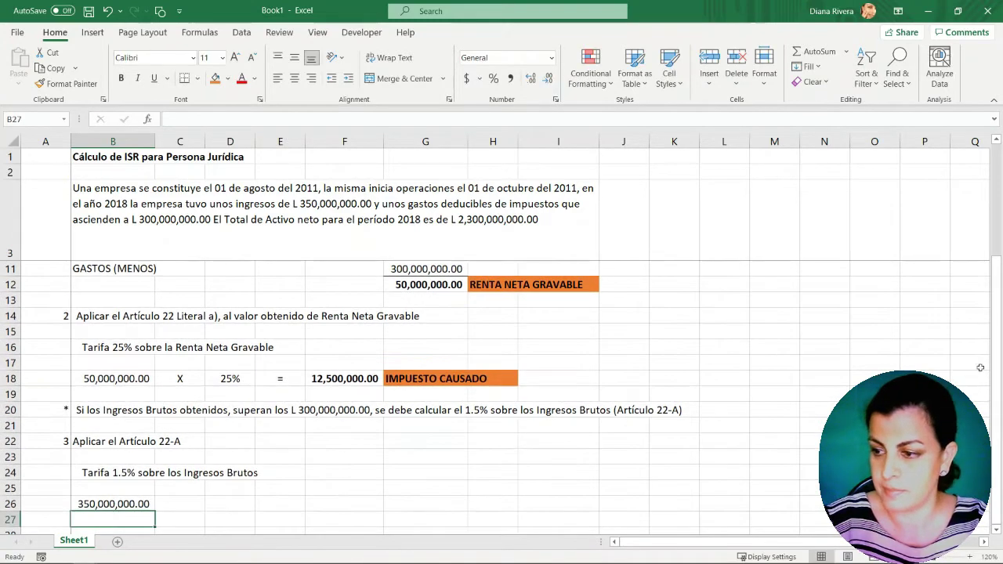
Step: Lay out the multiplication in row 26 with X in C26, 1.5% in D26 and an equals sign in E26
click(184, 503)
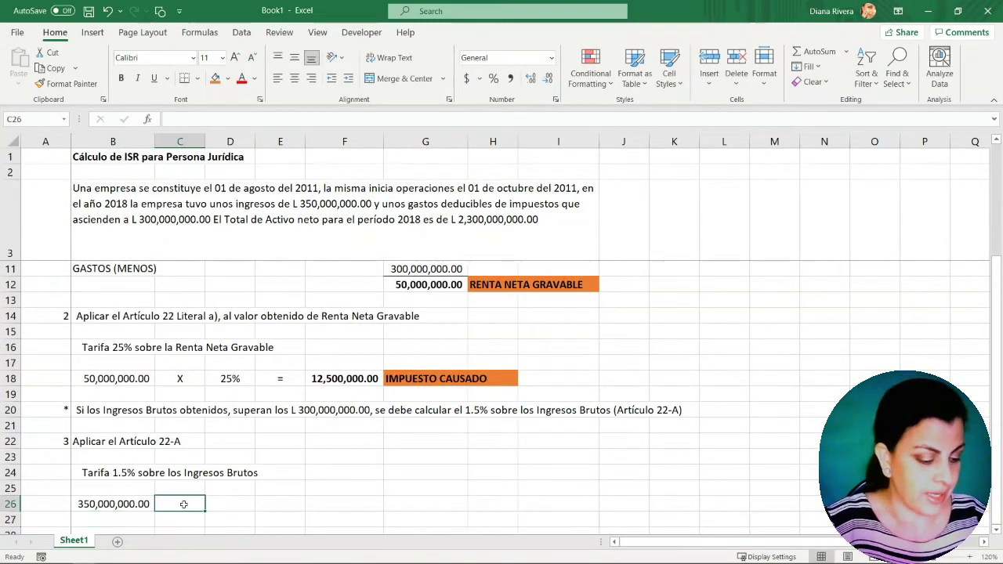
text(X)
click(225, 506)
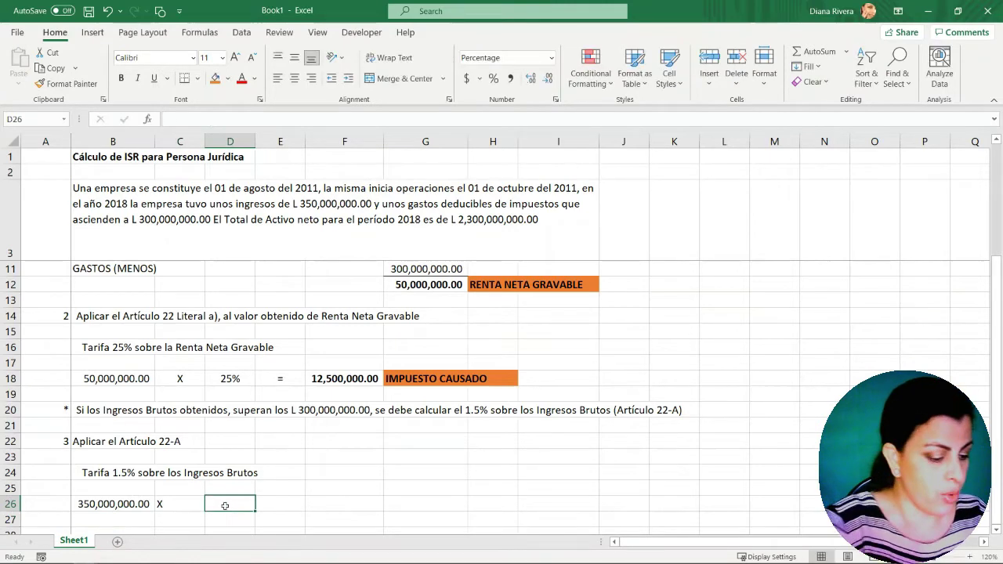
text(1.)
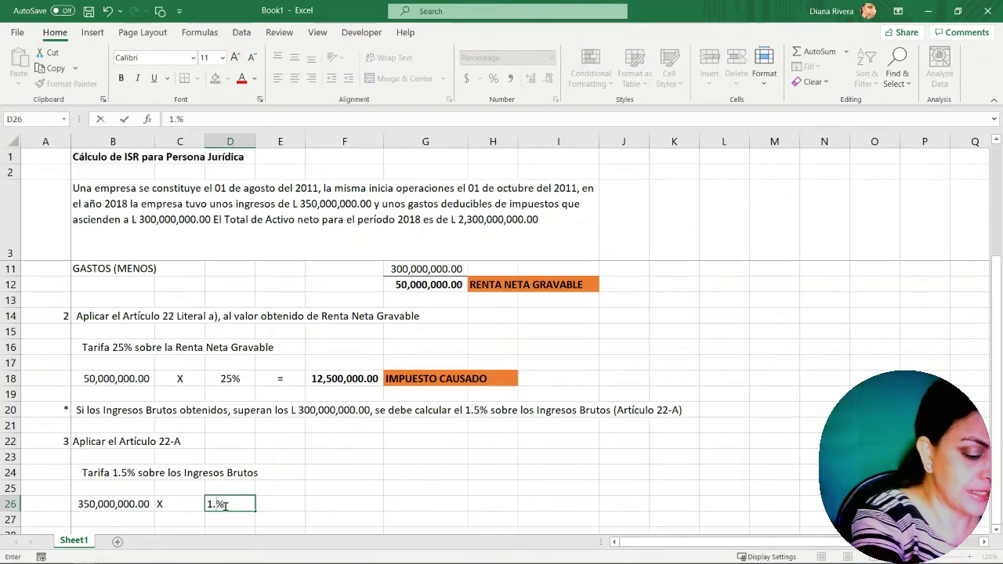
text(5)
key(Tab)
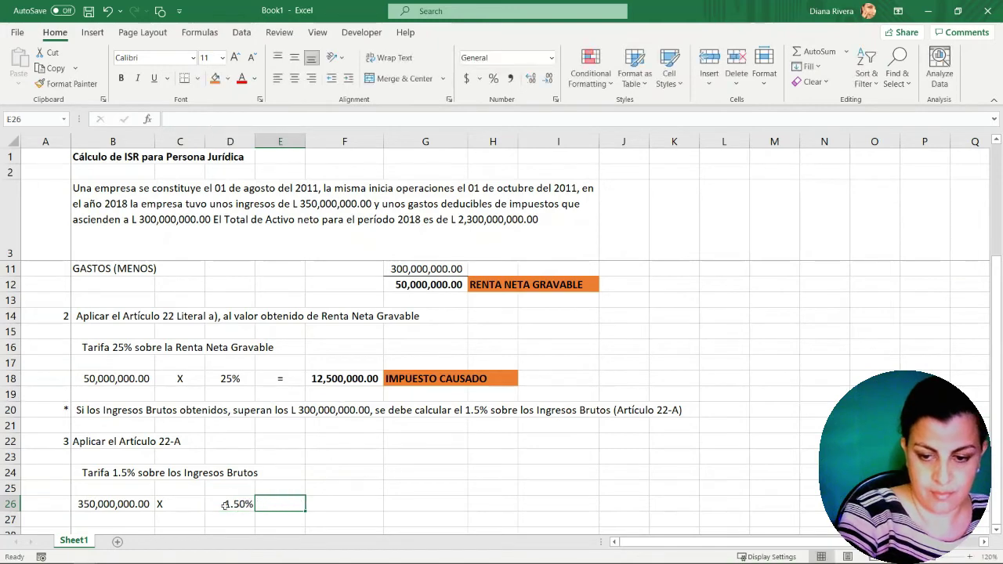
text(=)
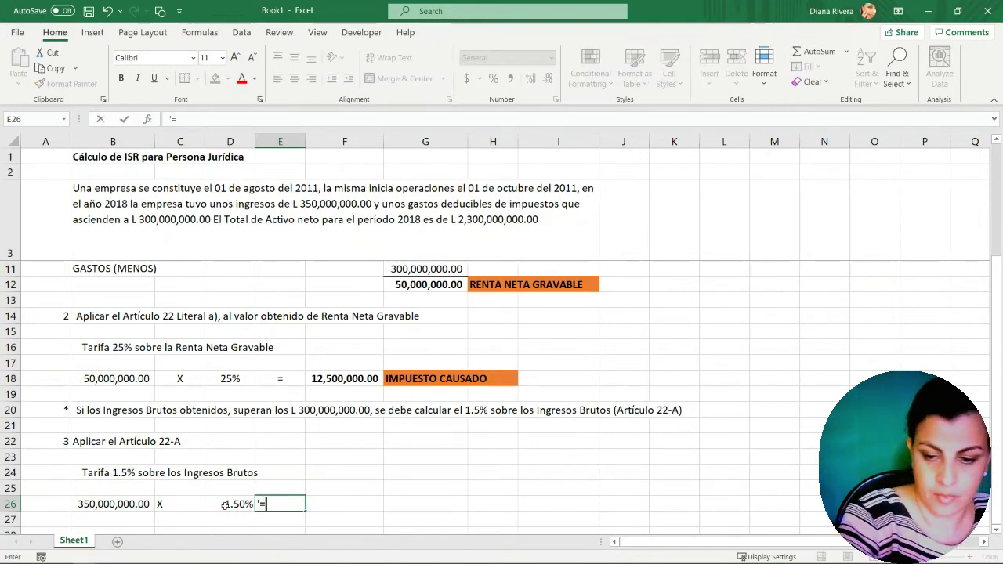
key(Tab)
Step: Calculate the 1.5% tax in F26 with the formula =B26*D26
text(=)
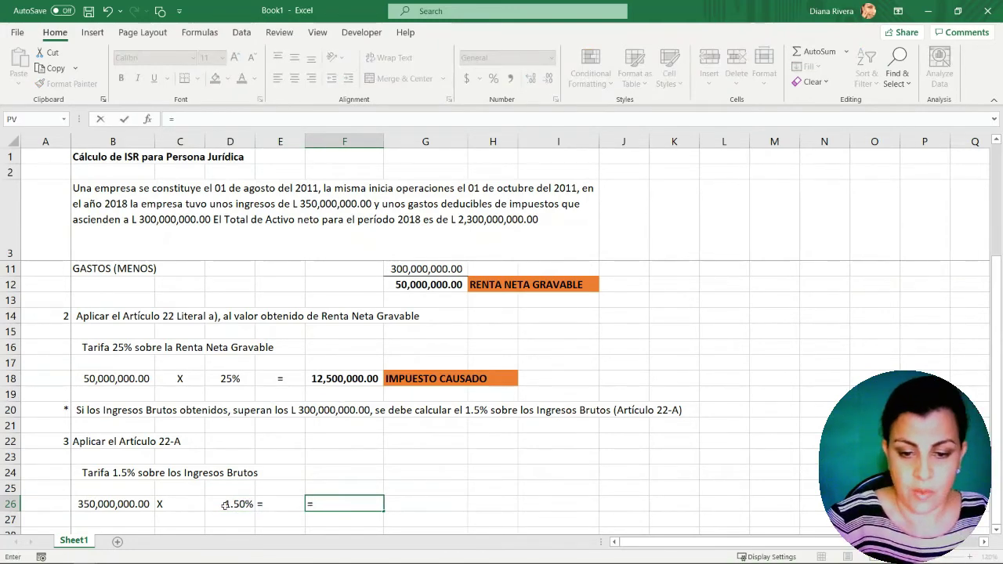
click(112, 505)
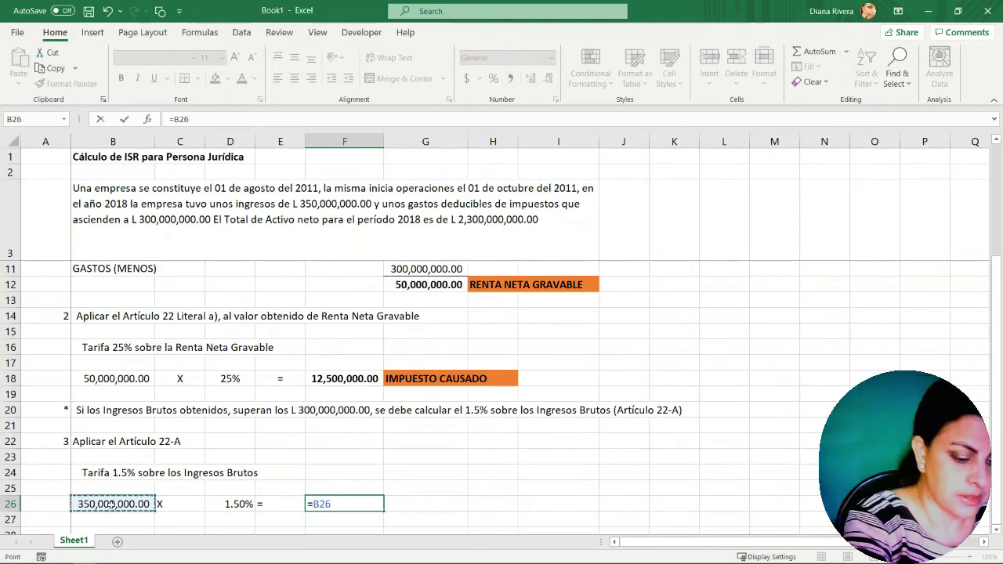
text(*)
click(217, 505)
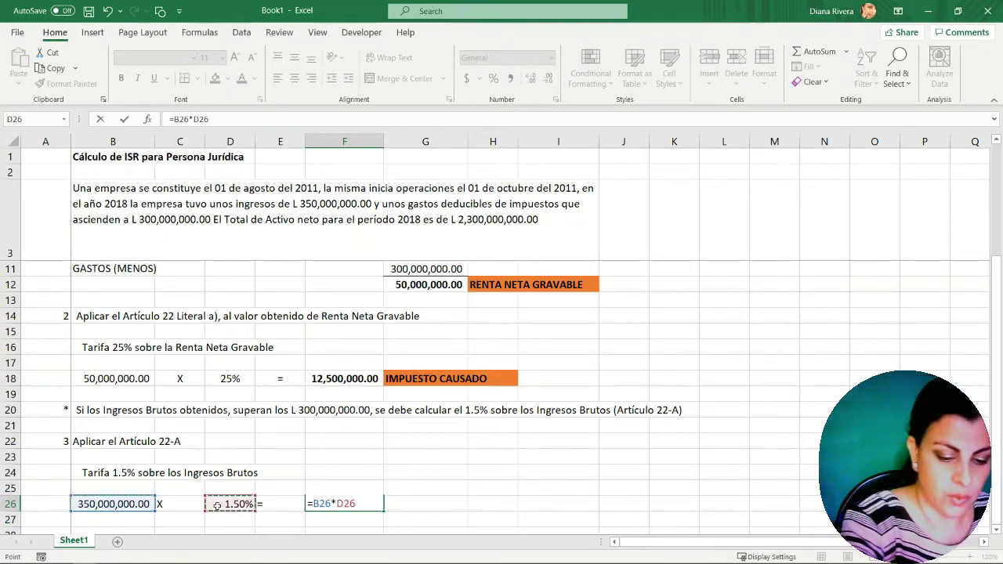
key(Return)
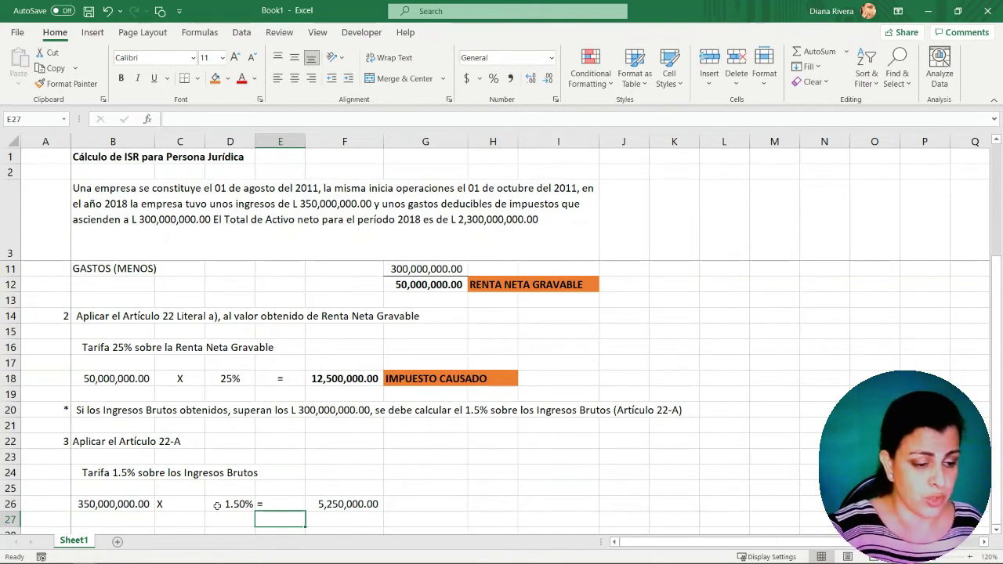
Step: Label the 1.5% result by entering "IMPUESTO CAUSADO" in G26
click(416, 505)
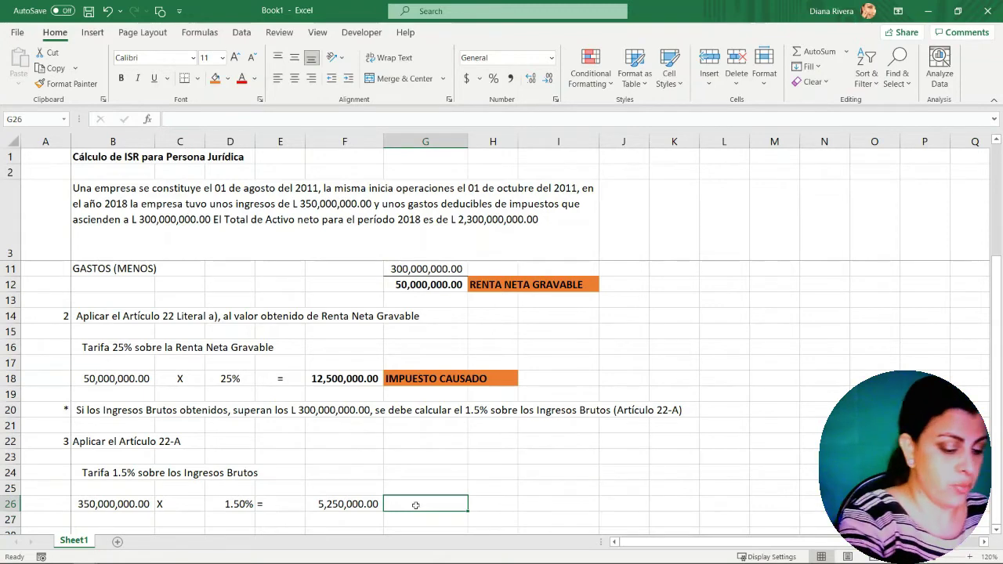
text(IMPUEST)
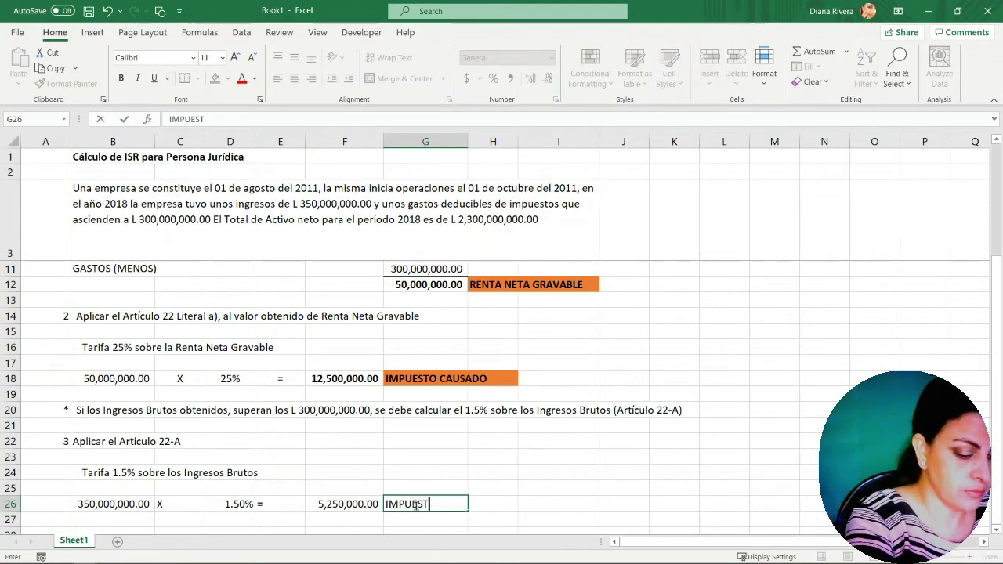
text(O CAUSADO)
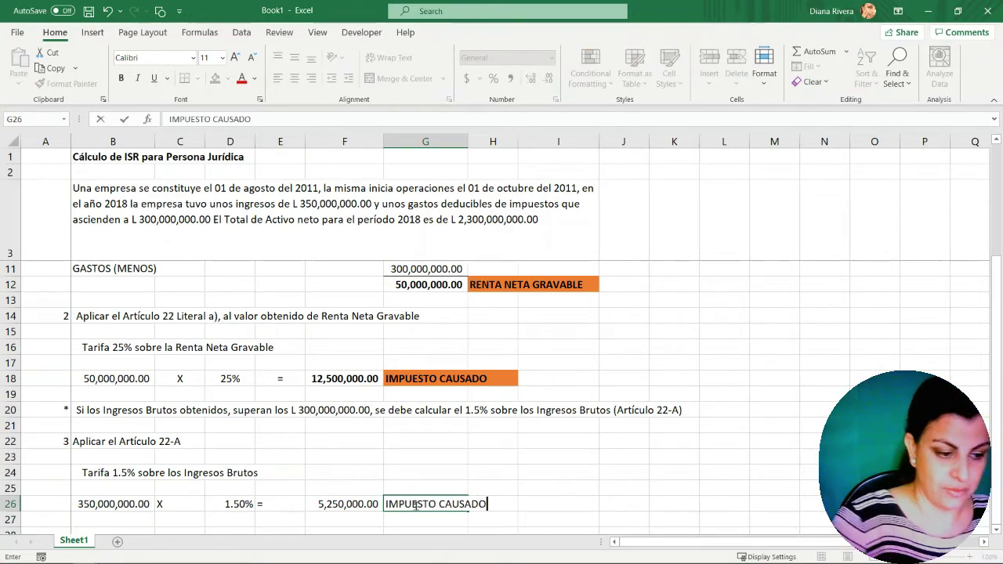
click(541, 503)
Step: Make F26:G26 bold and fill the IMPUESTO CAUSADO label cells G26:H26 with orange
drag(329, 503, 415, 507)
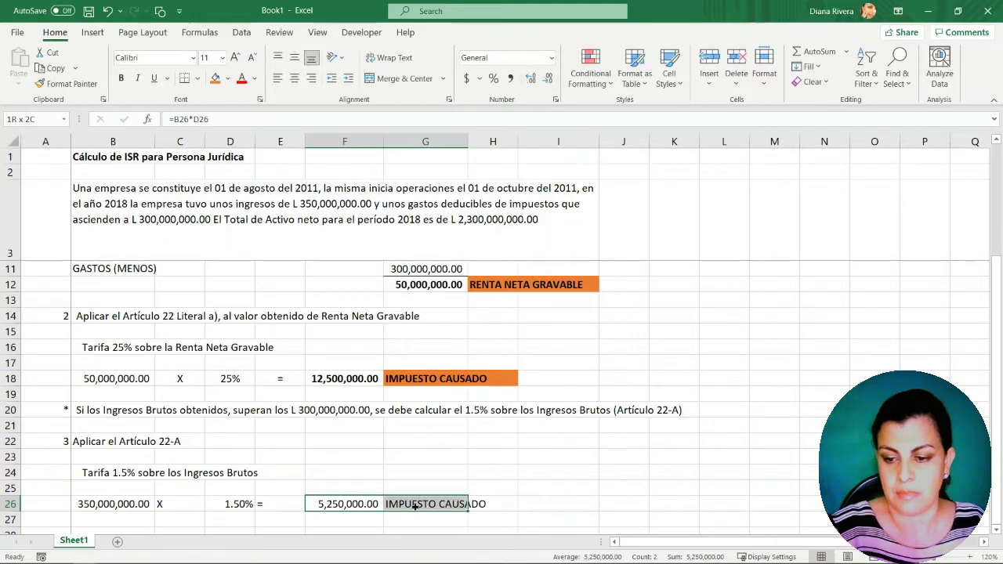
click(120, 78)
drag(411, 502, 481, 503)
click(215, 79)
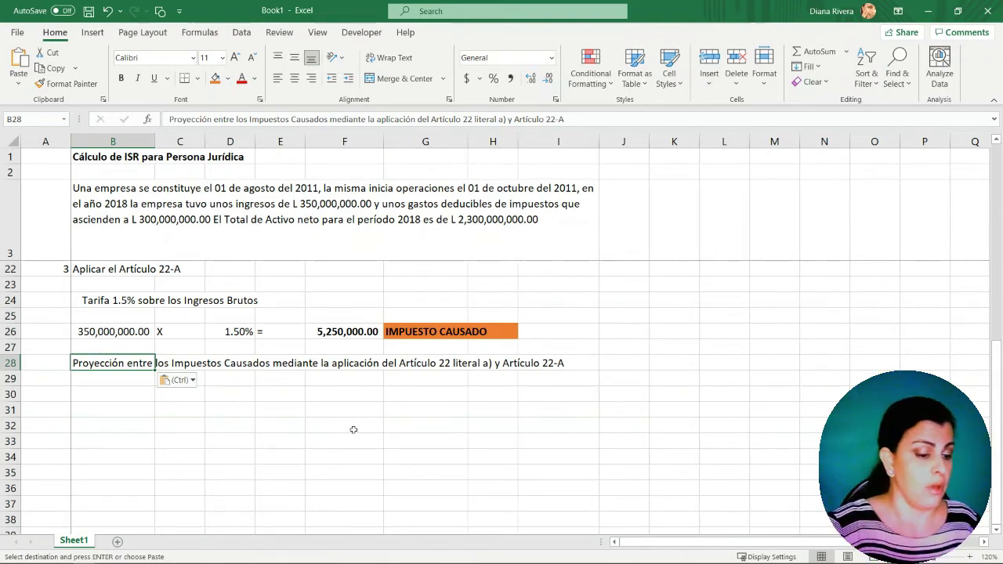
Step: Add the comparison headings "Art 22 literal a)" in B30 and "Artículo 22-A" in D30
key(Down)
key(Down)
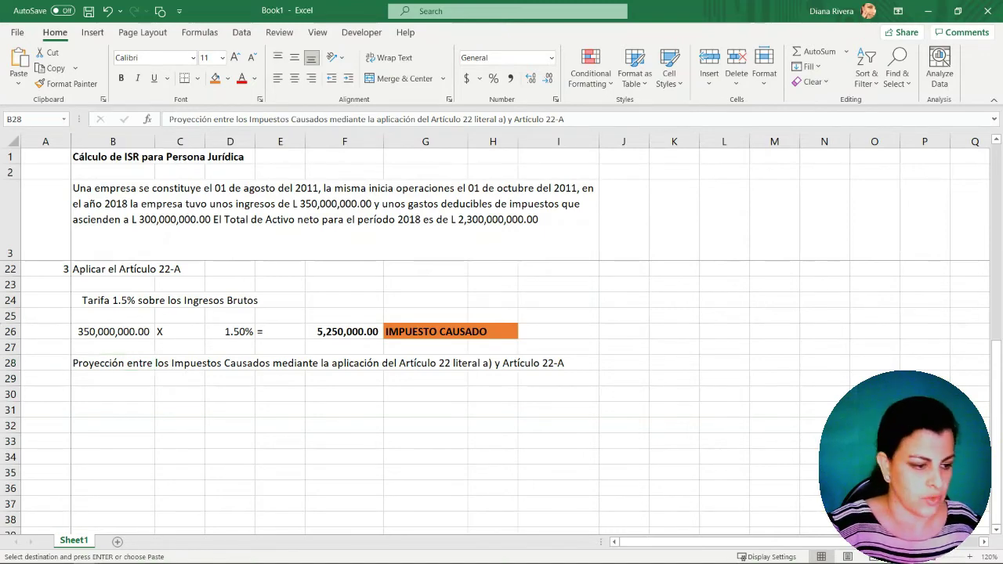
text(Art 22 literal a)		Artículo 22-A)
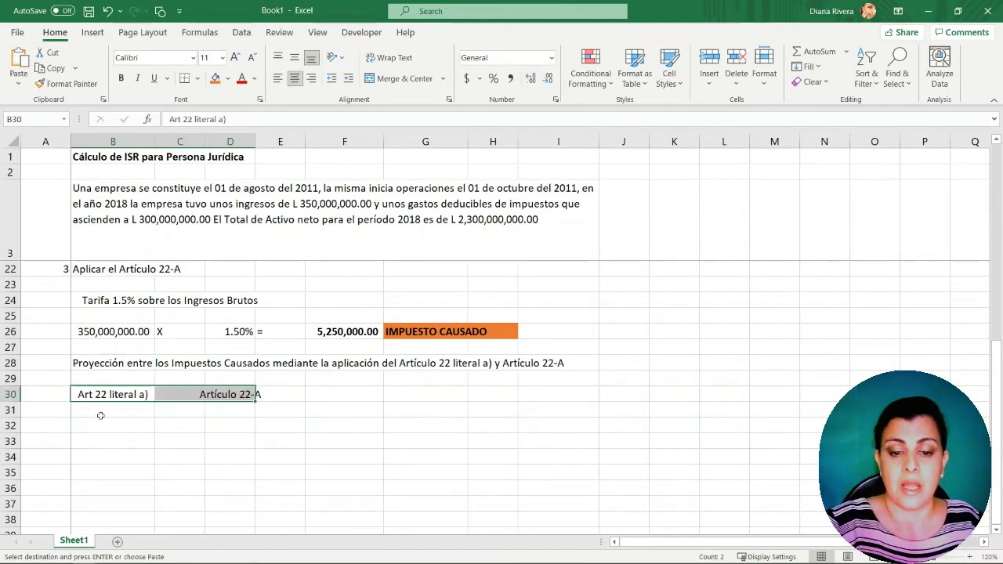
Step: Bring the 25% tax into B31 under "Art 22 literal a)" with the formula =F18
click(100, 413)
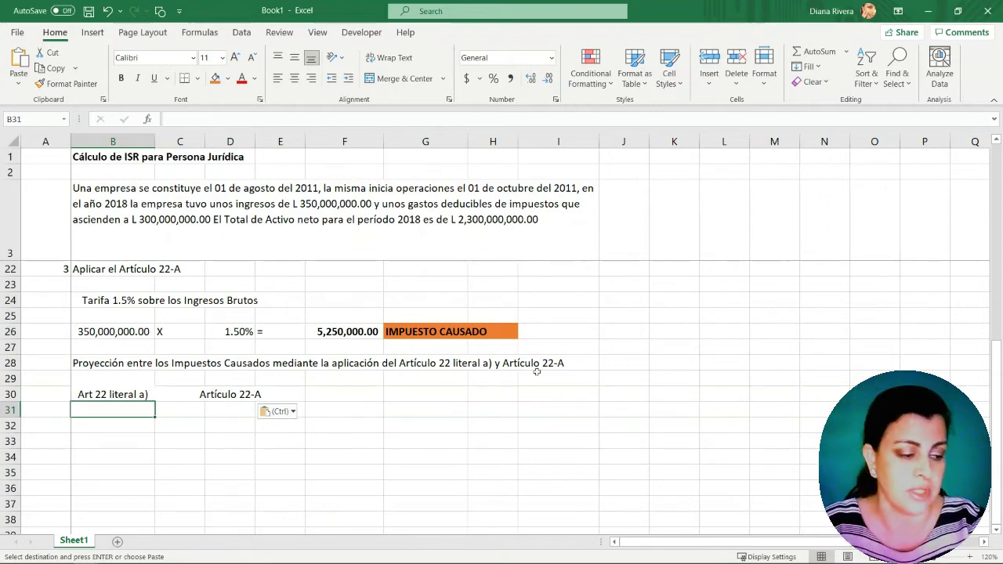
text(=)
scroll(309, 293, up, 2)
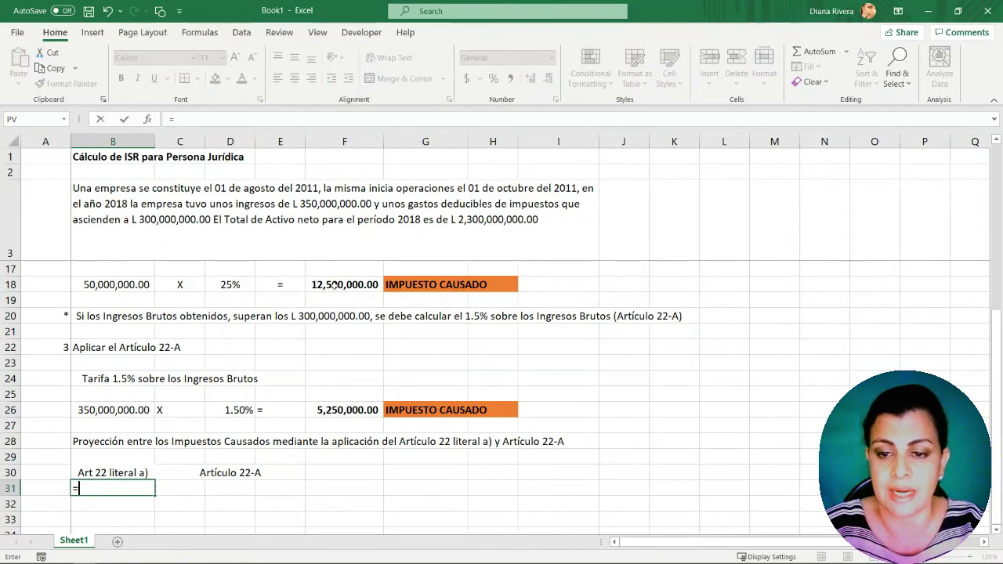
click(332, 287)
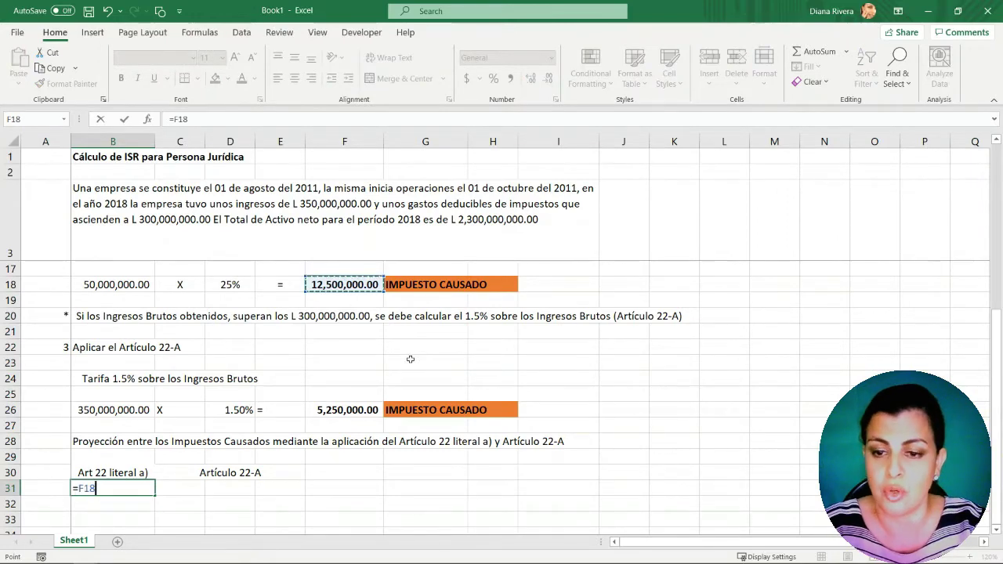
key(Return)
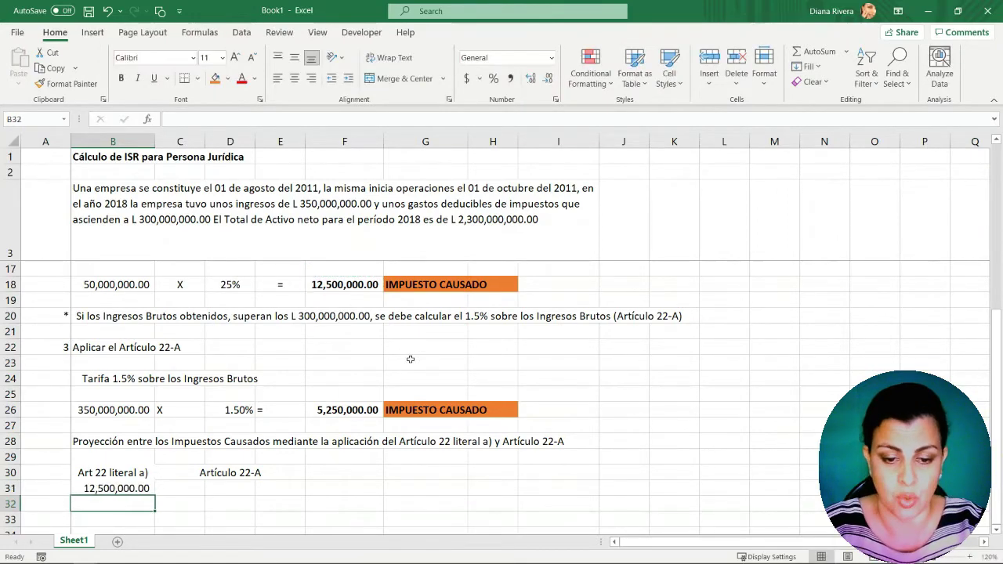
Step: Bring the 1.5% tax into D31 under "Artículo 22-A" with the formula =F26
click(223, 488)
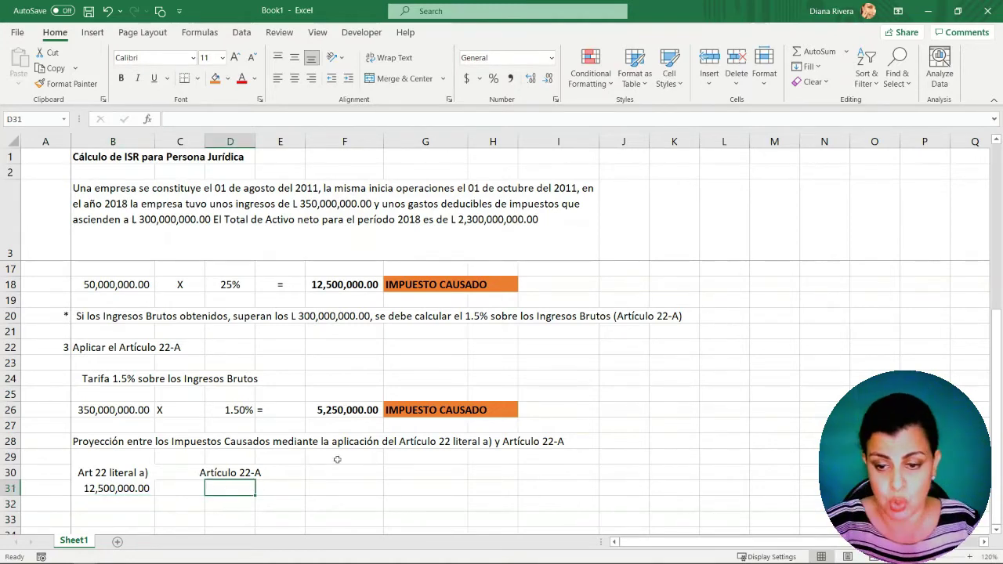
text(=)
click(338, 413)
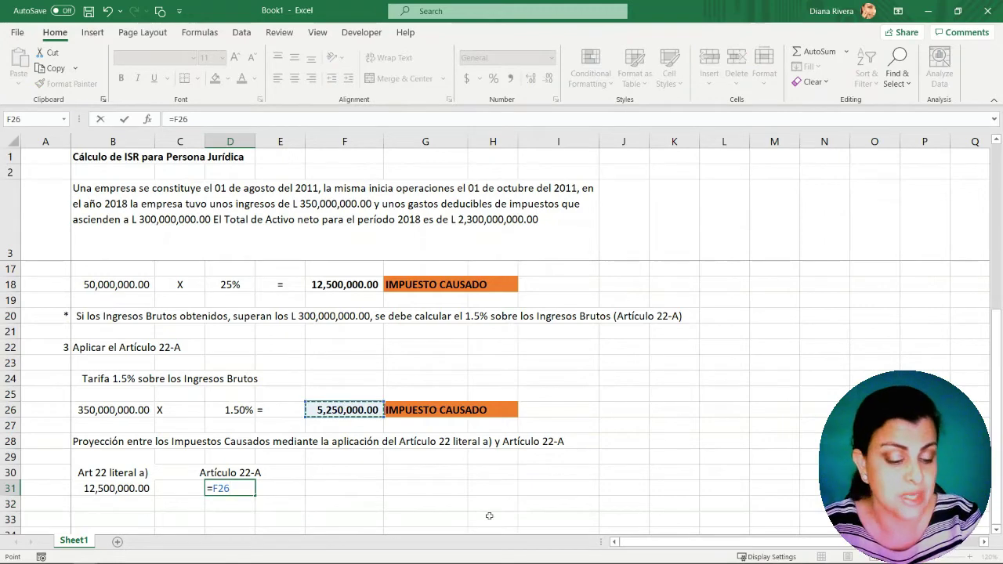
key(Return)
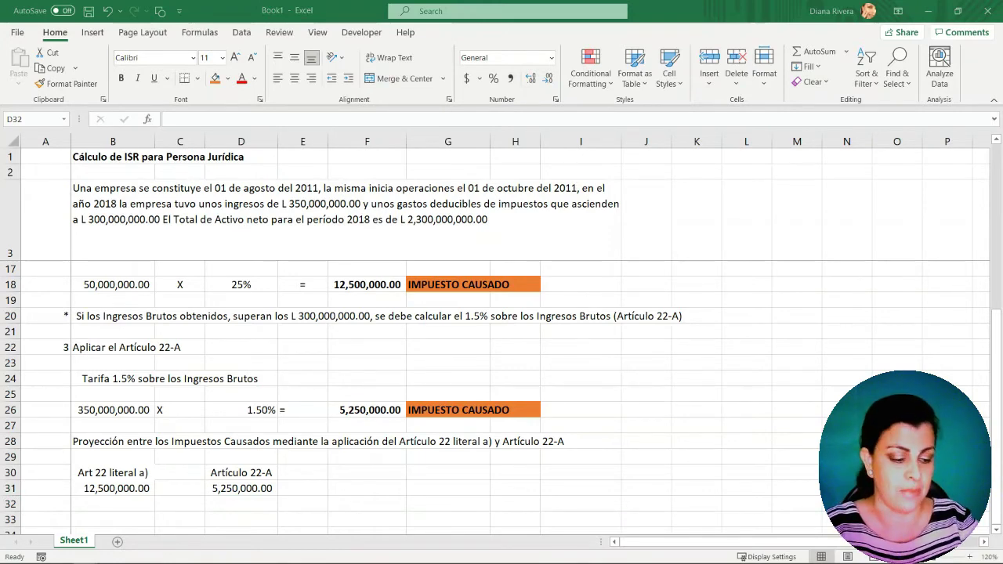
Step: Copy the Mayor and Menor labels from the other window and paste them into row 32, starting at B32
key(ctrl+c)
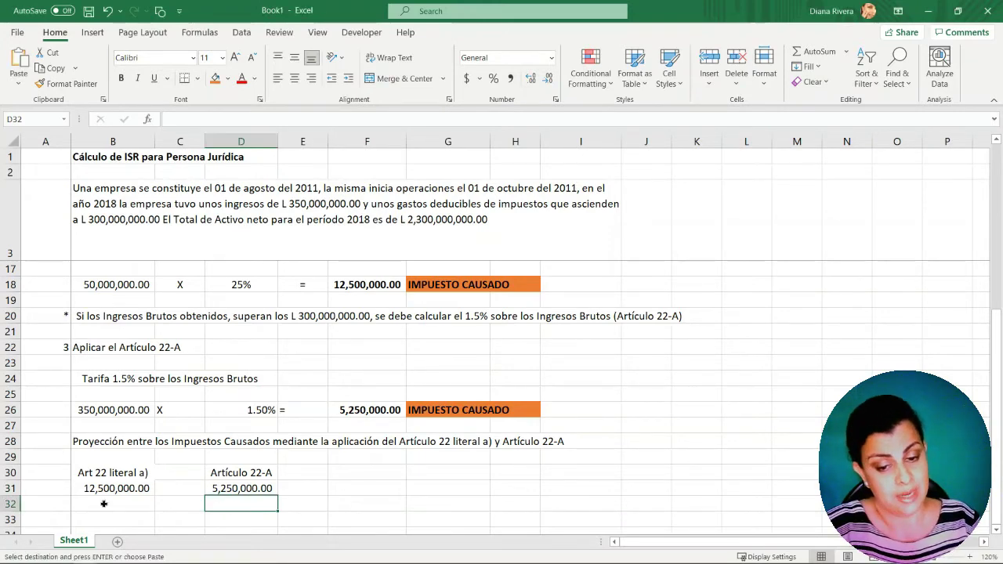
click(103, 504)
key(ctrl+v)
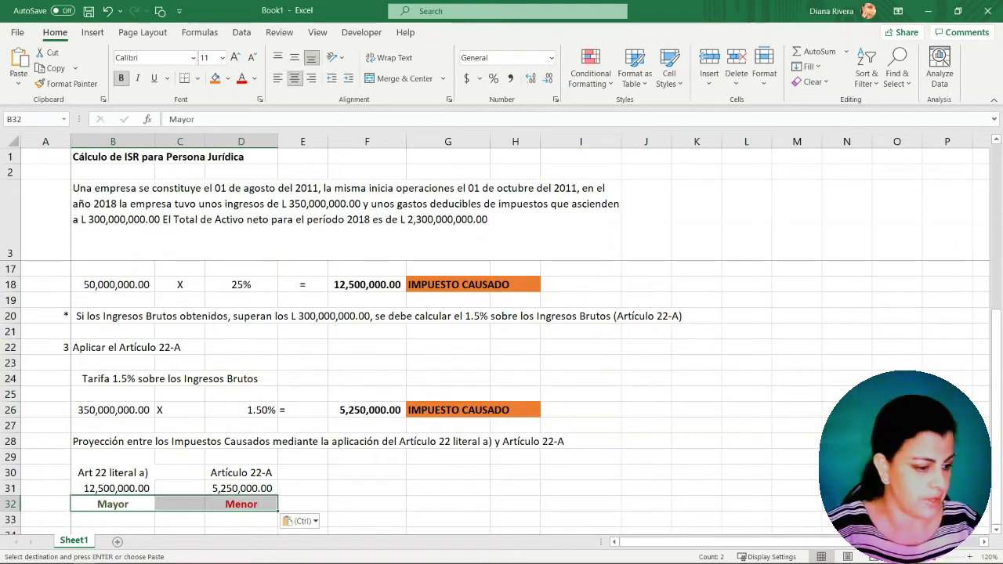
Step: Copy the "ISR A PAGAR" label from the other window and paste it into B33 below Mayor
click(101, 520)
key(alt+Tab)
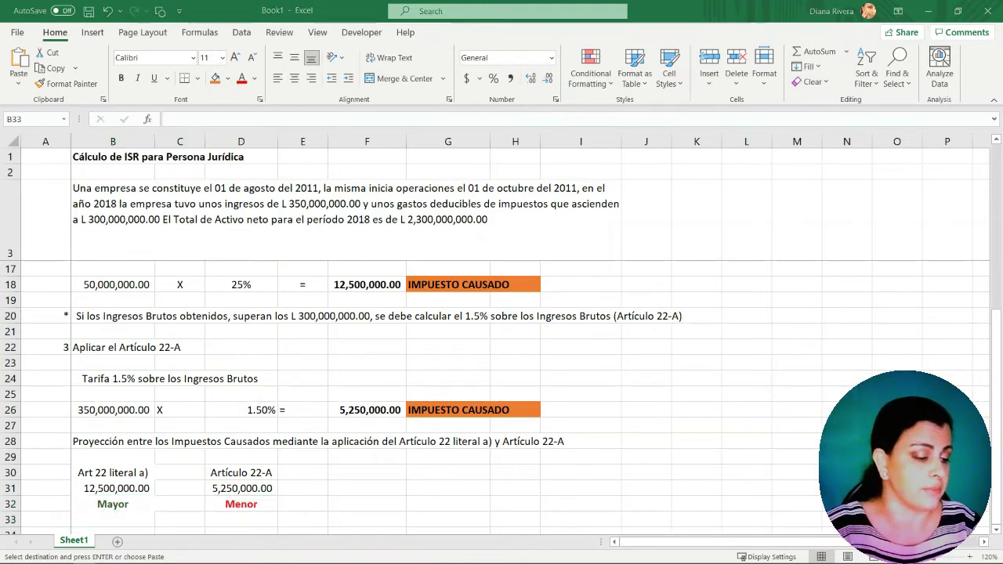
click(106, 519)
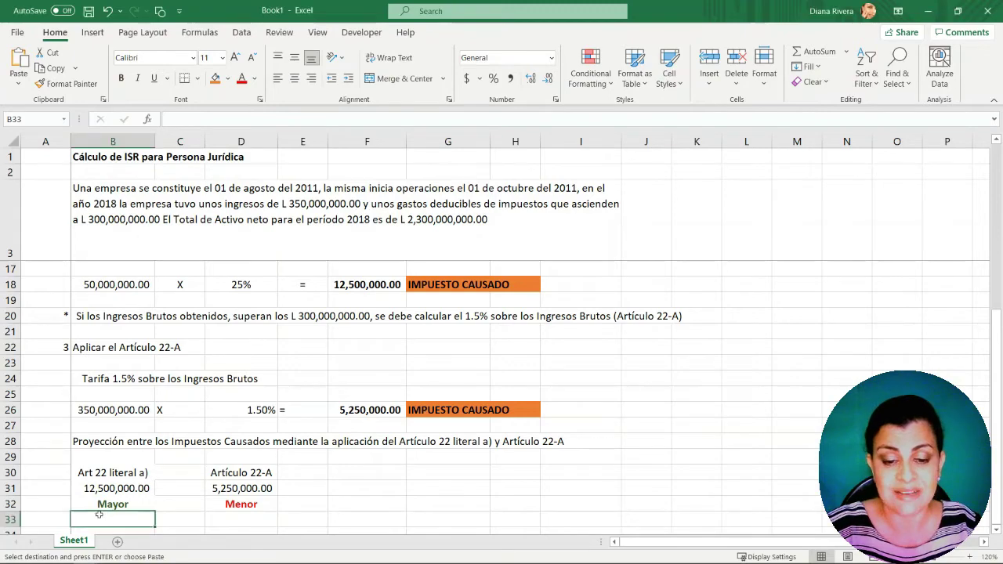
key(ctrl+v)
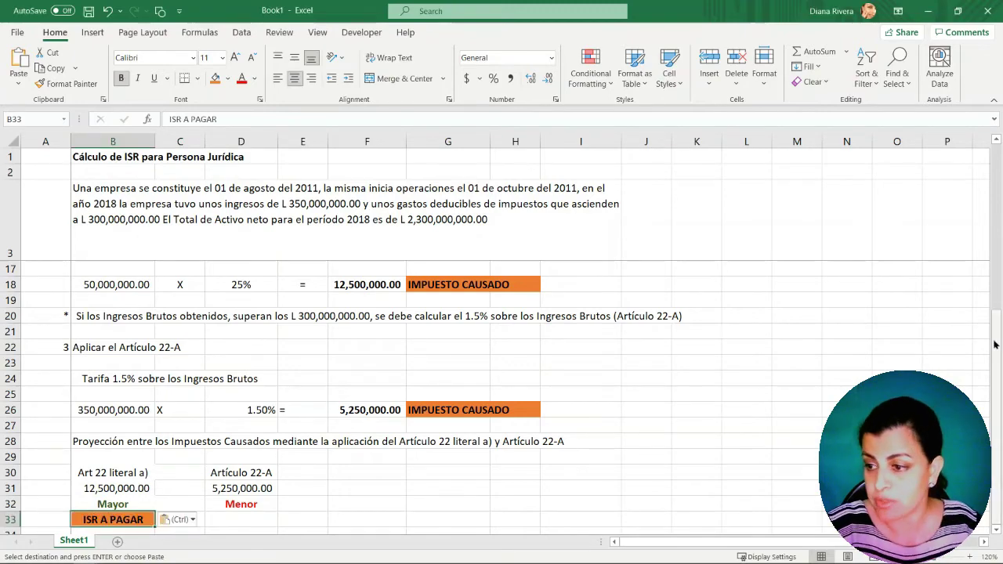
Step: Paste the step 4 line "Aplicar el decreto 278-2013 (Aportación Solidaria), sobre la Renta Neta Gravable" at A35
key(Down)
key(Down)
key(Down)
key(Down)
key(Down)
key(Down)
key(Down)
key(Down)
key(Down)
key(Down)
key(Down)
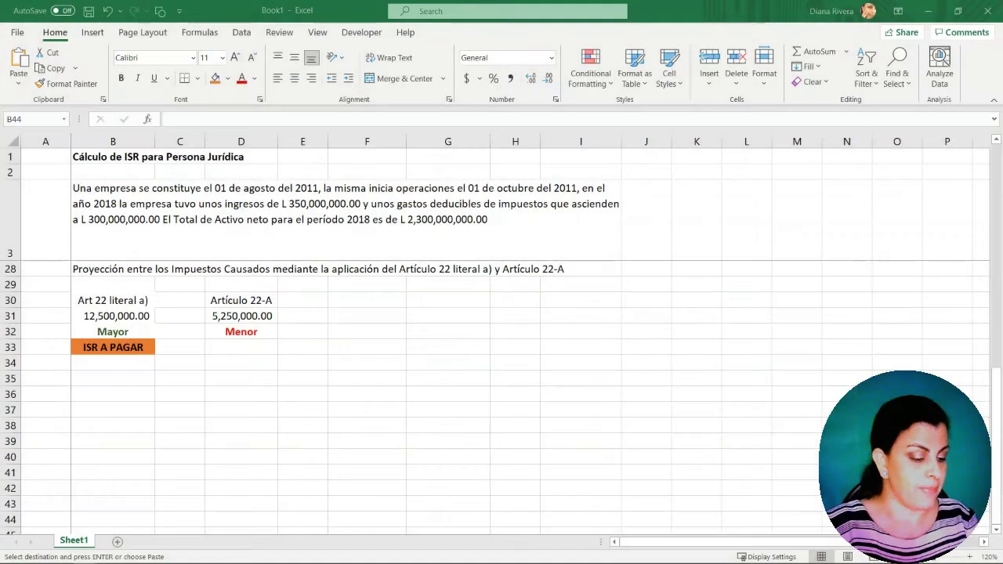
click(46, 378)
key(ctrl+v)
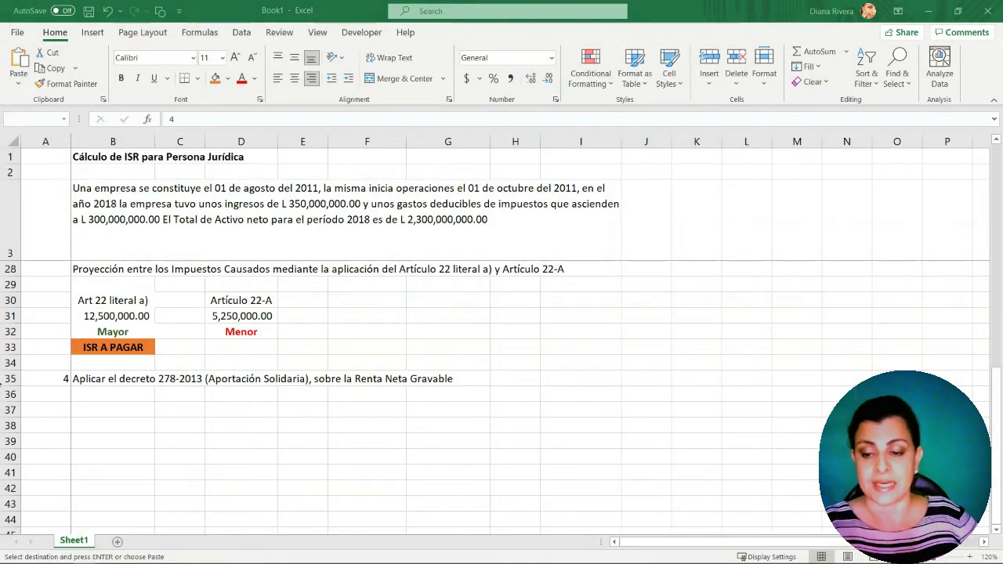
Step: Copy the "Tarifa 5% sobre la Renta Neta Gravable" line, with "menos 1,000,000.00", from the other window and paste it into B37
click(112, 409)
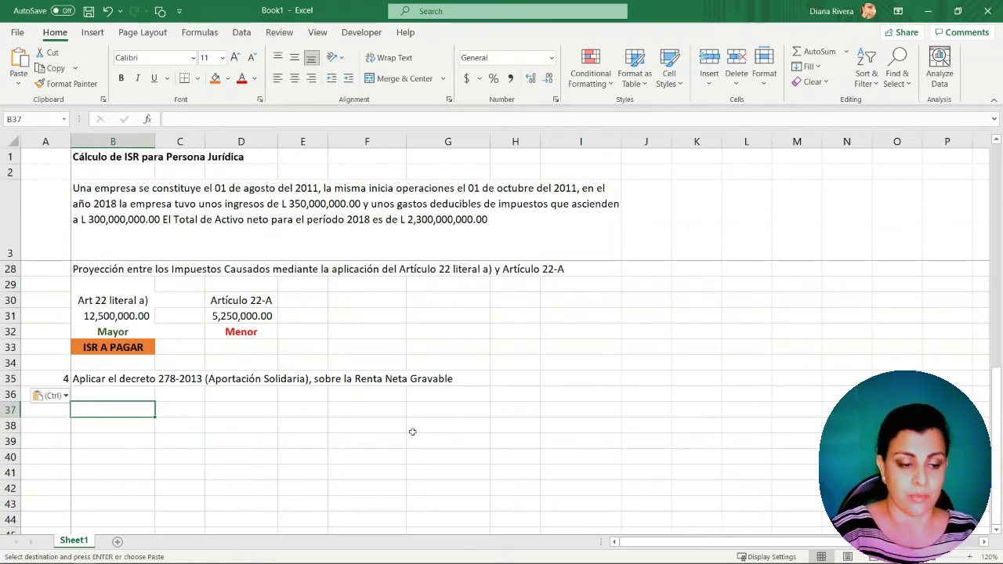
key(alt+Tab)
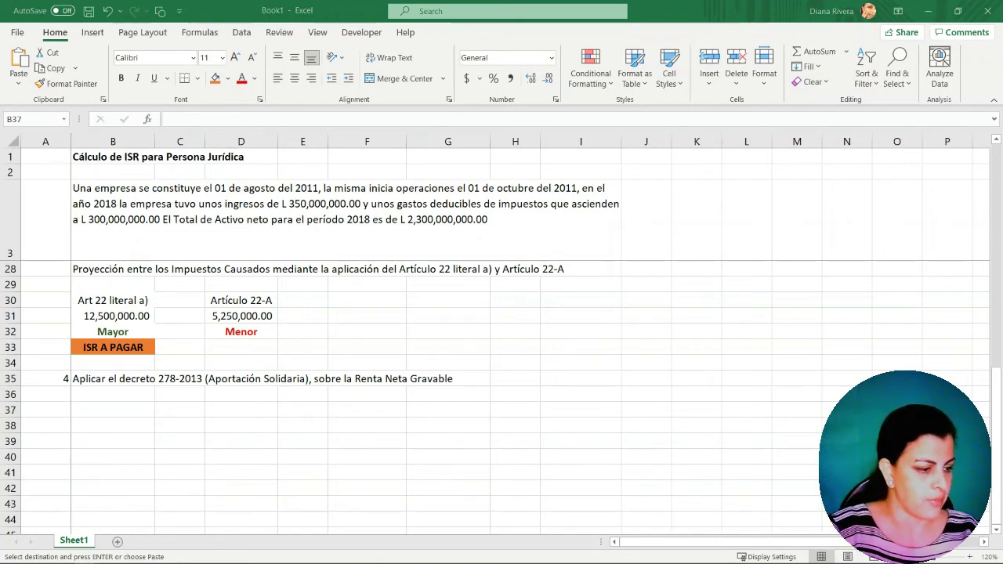
click(85, 408)
key(ctrl+v)
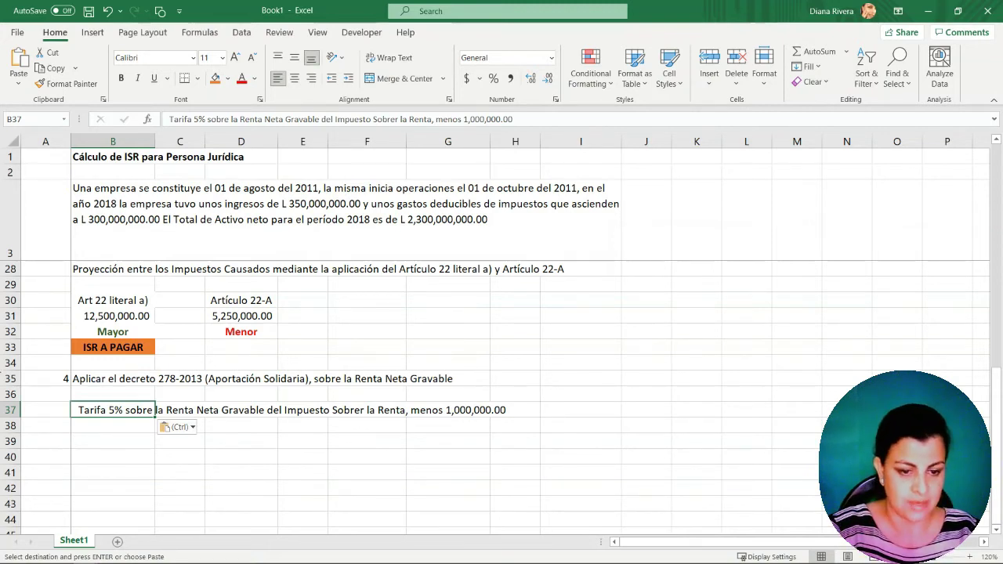
Step: Copy the label "Renta Neta Gravable" from the other window and paste it into B39
key(alt+Tab)
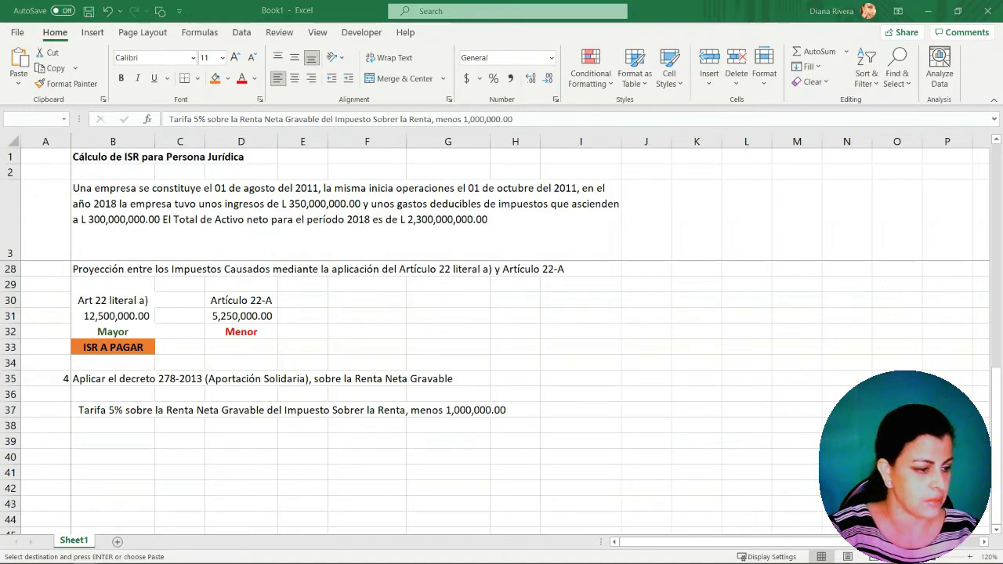
click(105, 440)
key(ctrl+v)
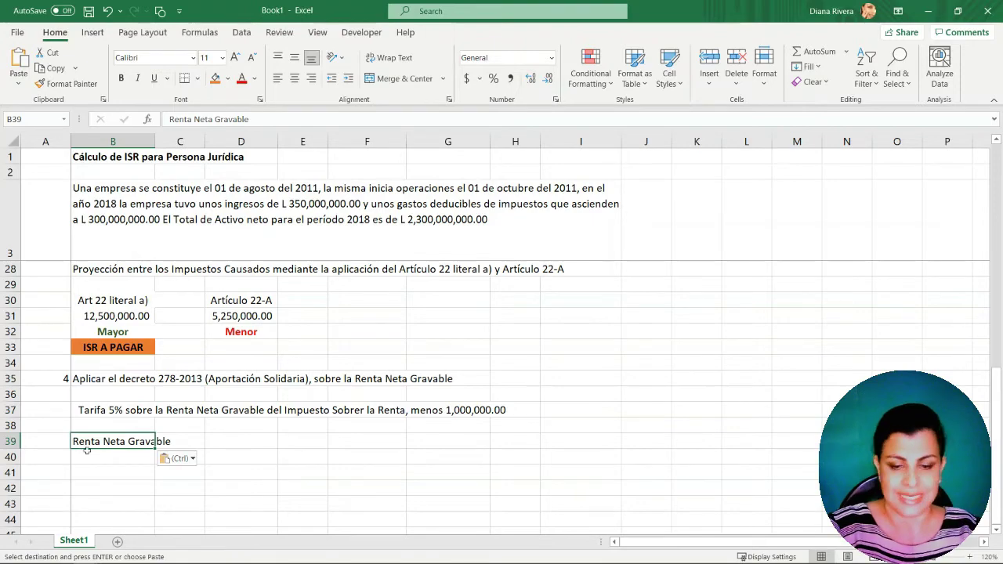
Step: Bring the net taxable income into F39 with the formula =G12
click(351, 440)
text(=)
scroll(352, 439, up, 6)
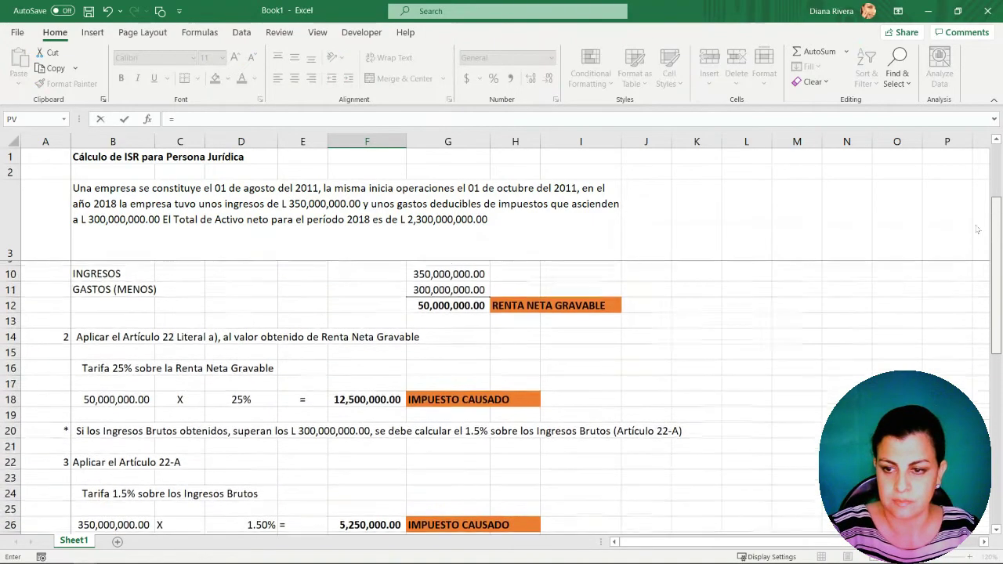
click(461, 301)
key(Return)
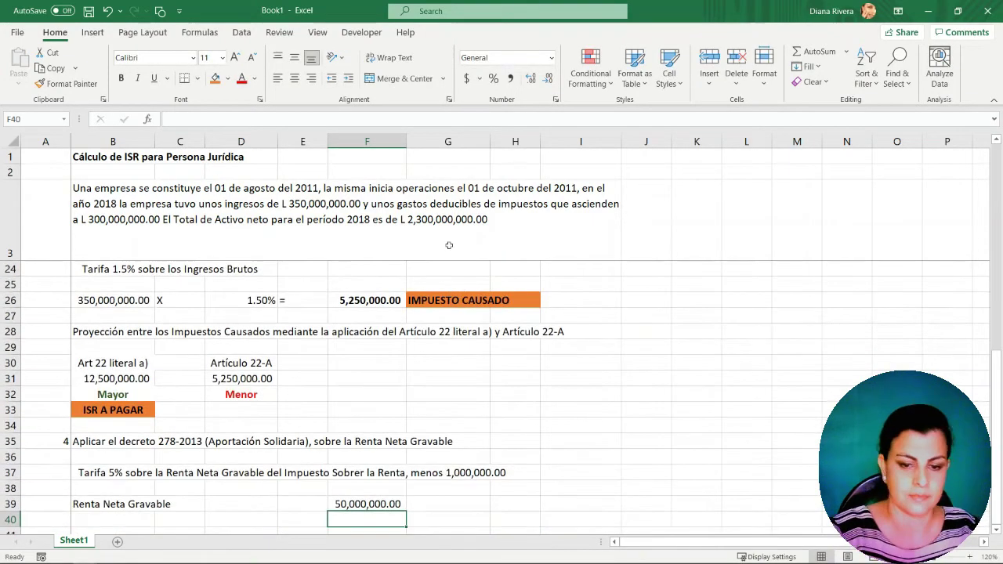
Step: Enter the deduction in row 40, with "menos" in E40 and 1,000,000.00 in F40
click(302, 520)
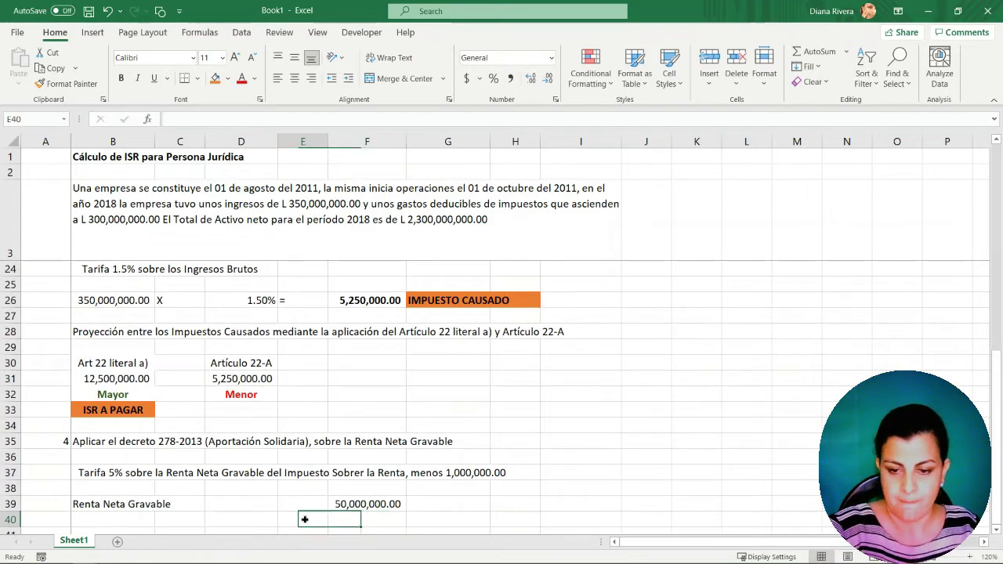
text(menos)
key(Tab)
text(1)
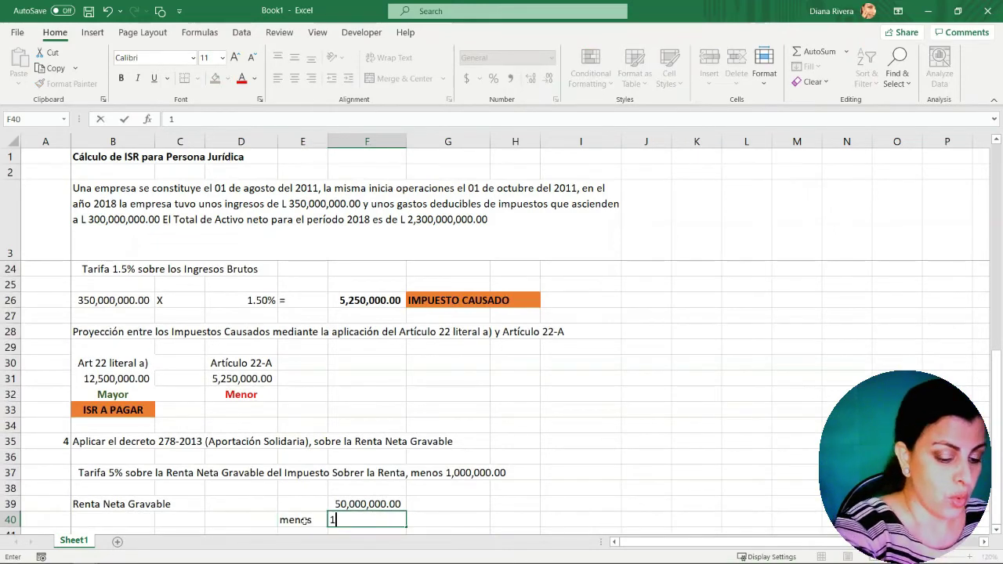
text(,000,00000)
key(Return)
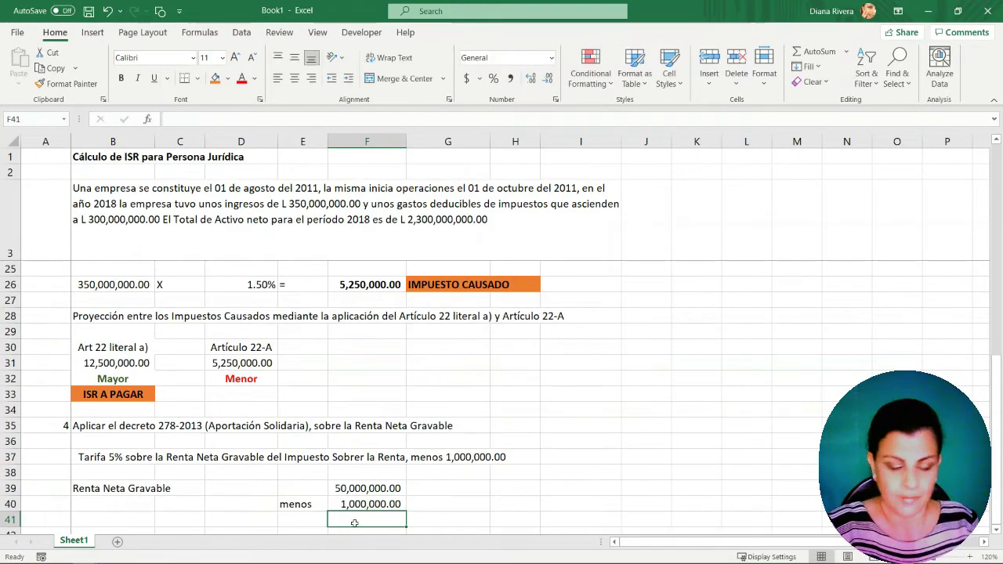
Step: Calculate the excess in F41 with =F39-F40 and label it "exceso" in G41, both in bold
text(=F39-)
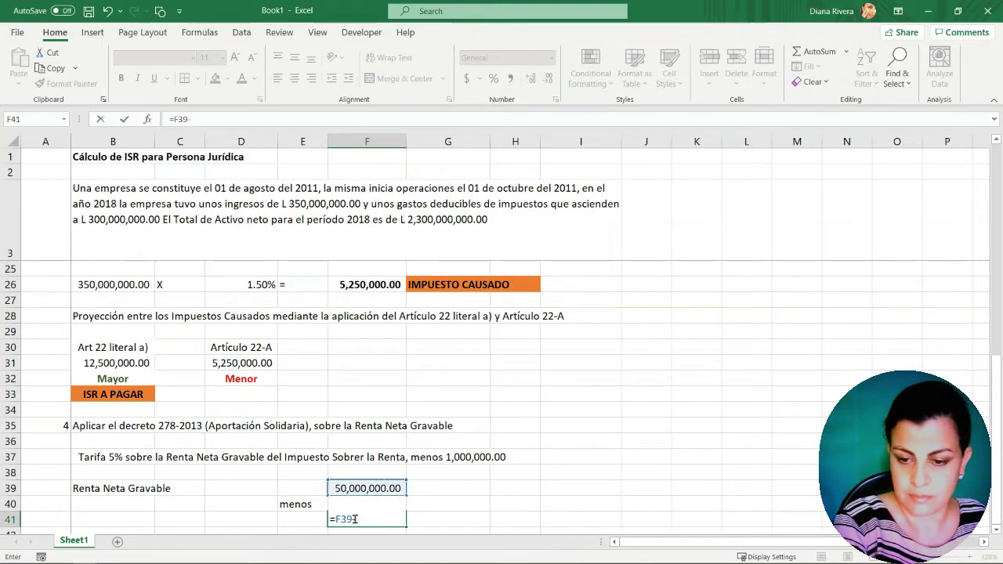
key(Up)
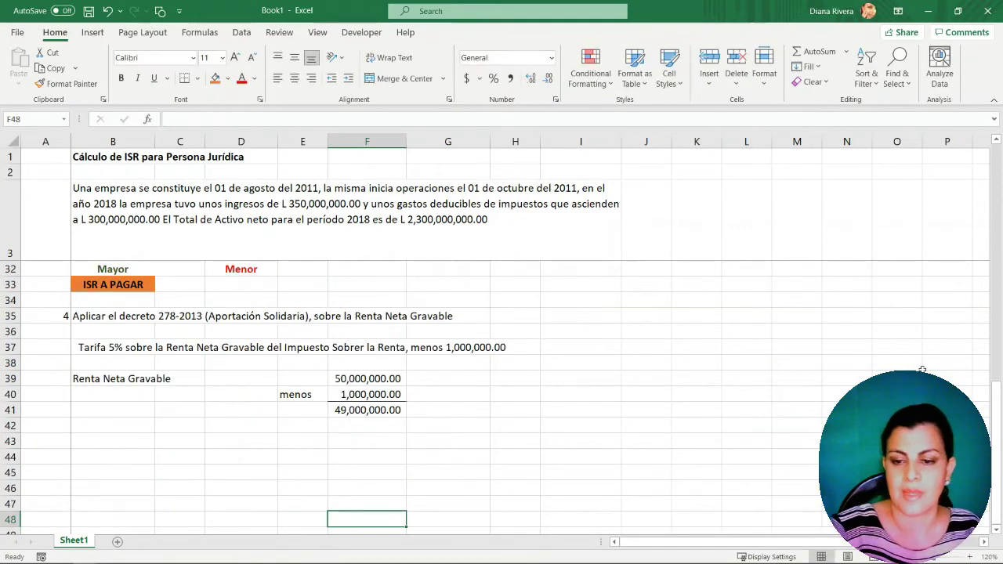
drag(362, 412, 433, 410)
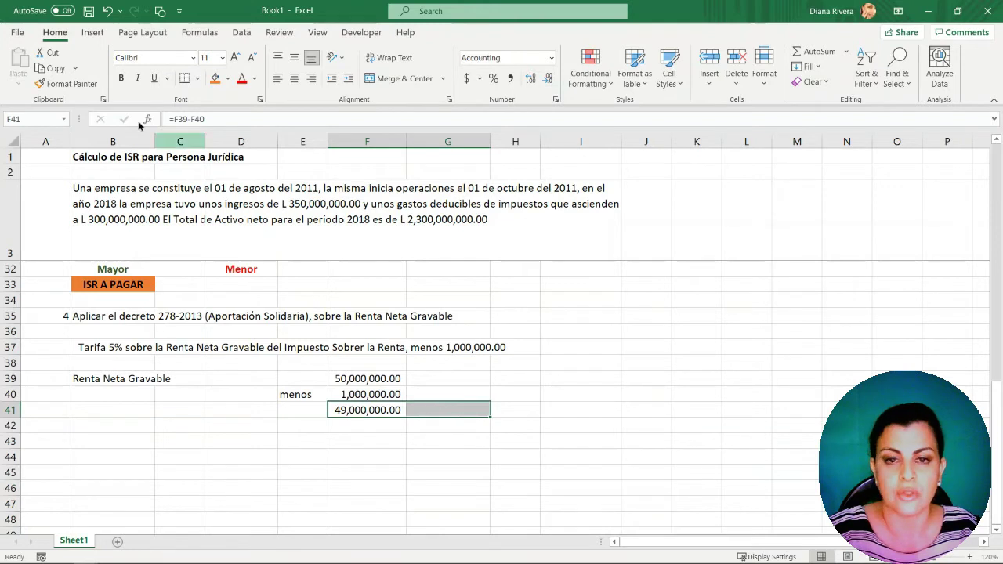
key(ctrl+b)
click(433, 409)
text(exceso)
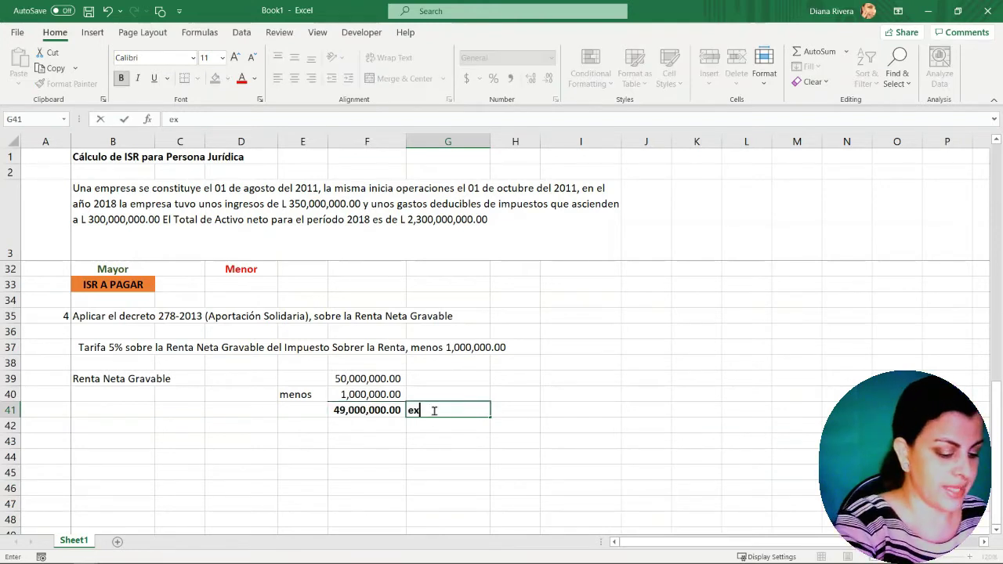
Step: Set up the multiplication in row 43 with =F41 in B43, "x" in C43, 5% in D43 and "=" in E43
click(118, 442)
text(=)
click(366, 411)
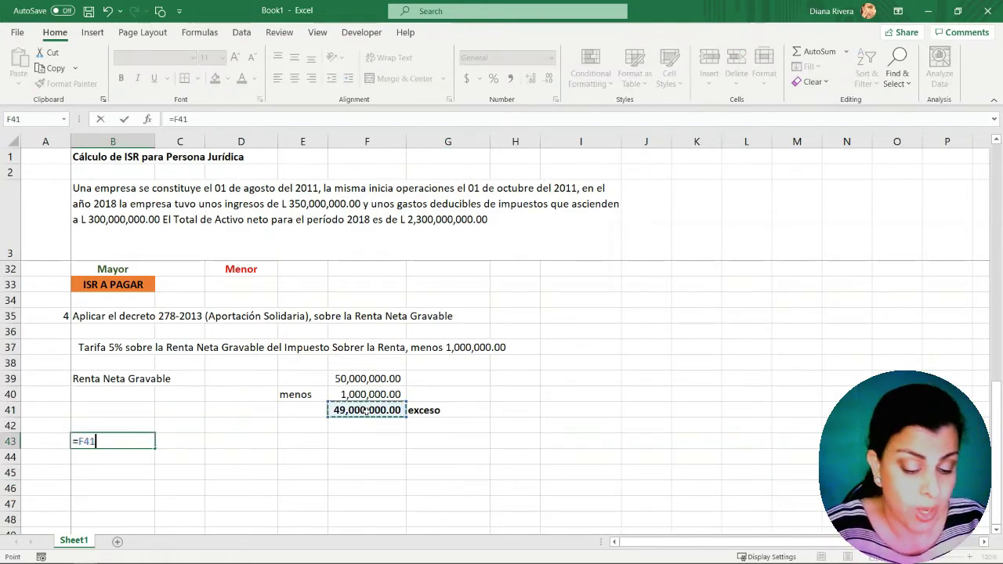
key(Return)
click(192, 443)
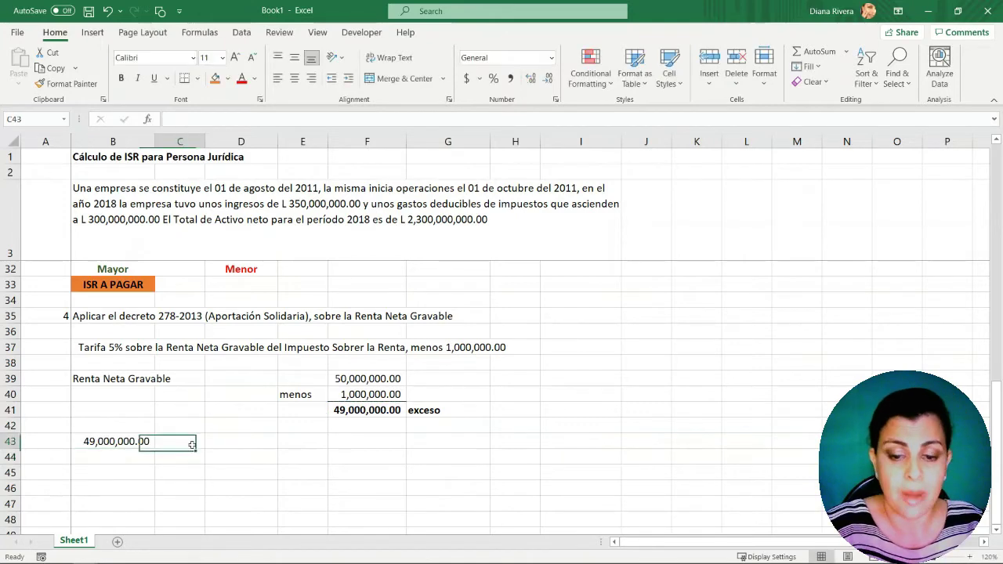
text(x)
key(Tab)
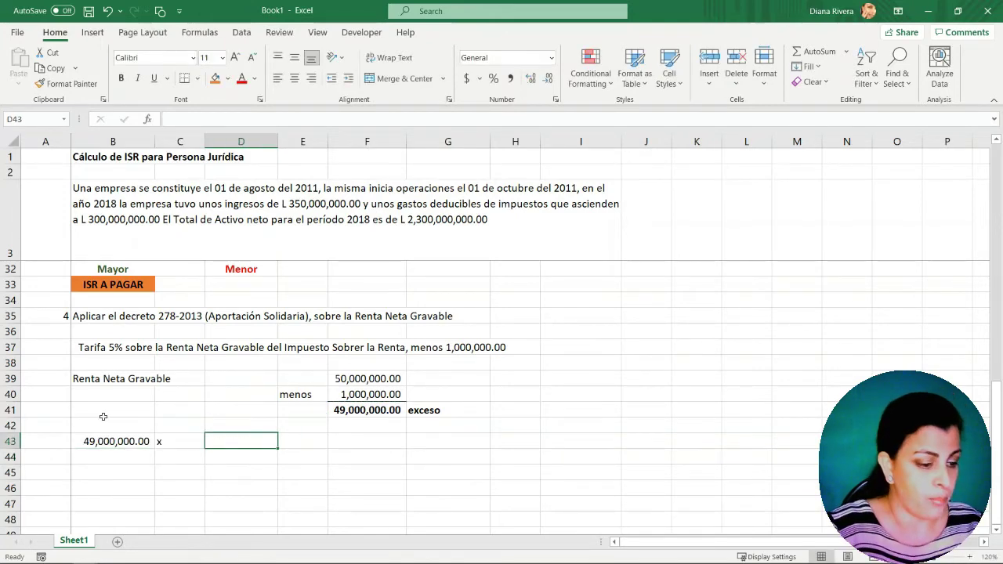
text(5%)
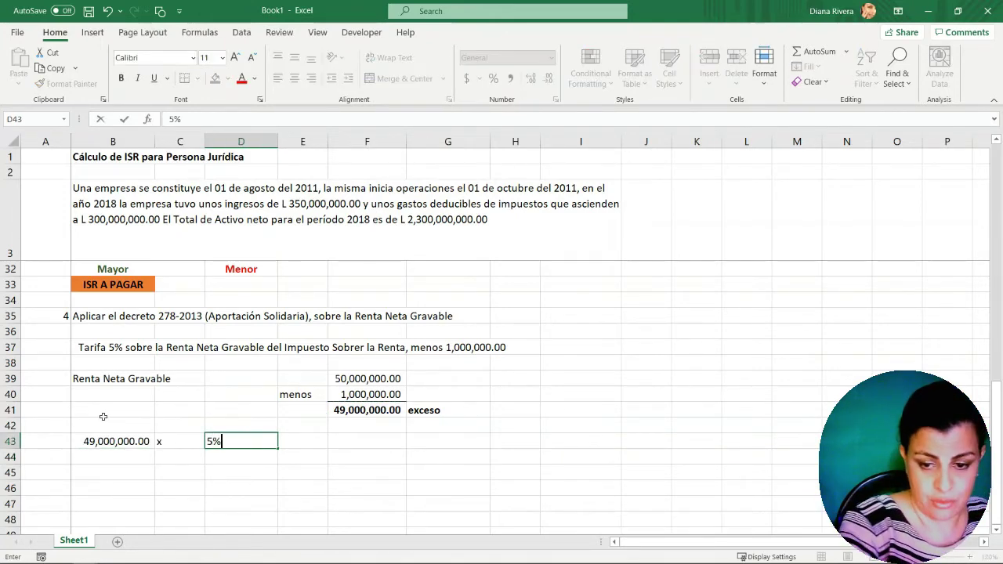
key(Tab)
text(=)
key(Tab)
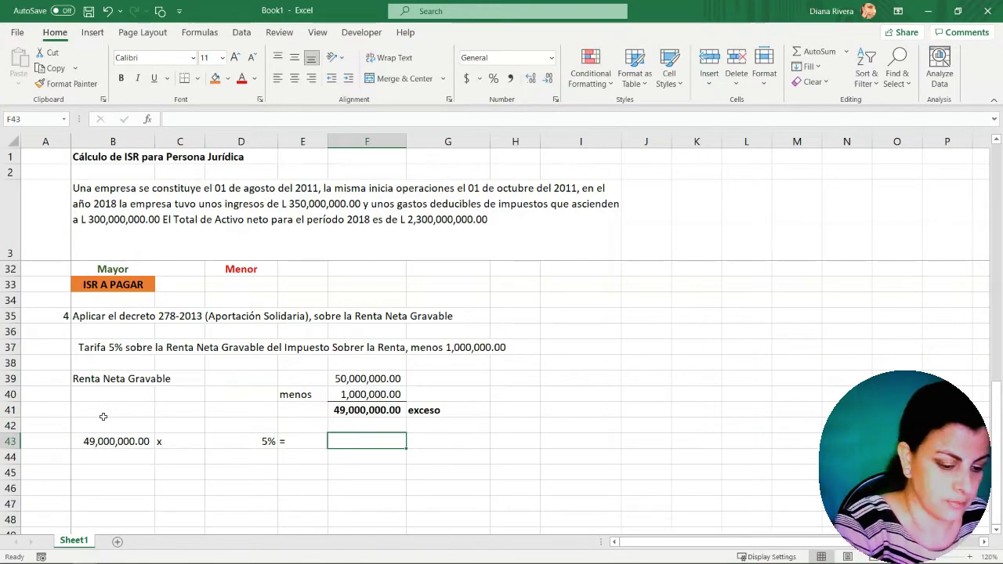
Step: Calculate the contribution in F43 with =B43*D43 and label it "APORTACIÓN SOLIDARIA" in G43, both in bold
text(=b43*d43)
key(Return)
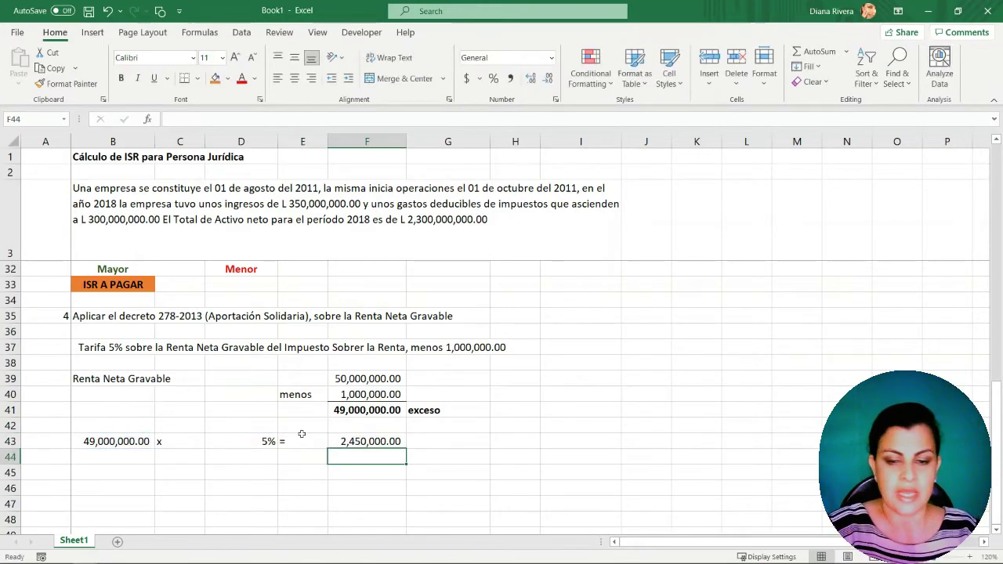
drag(412, 445, 439, 444)
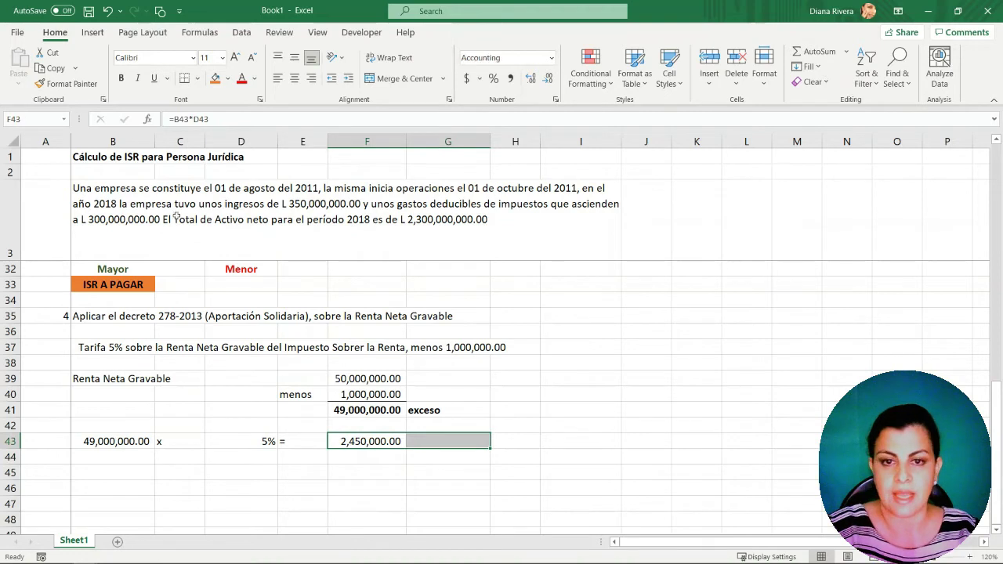
click(121, 78)
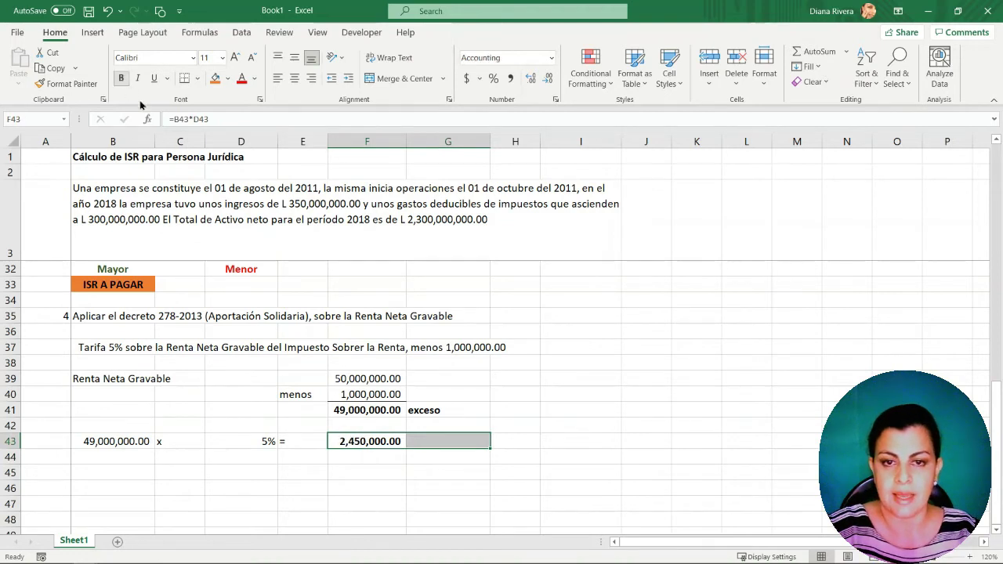
click(444, 443)
text(APOR)
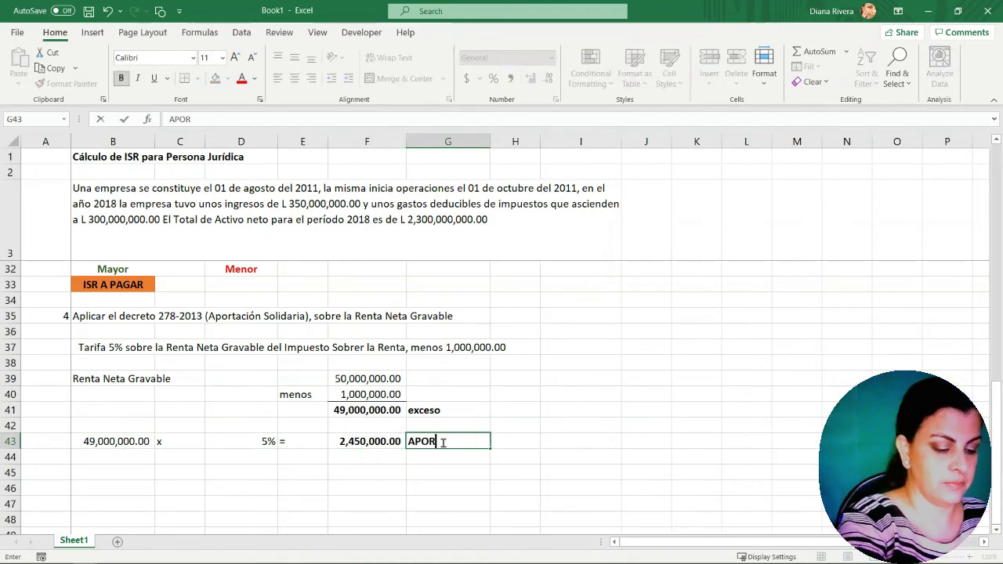
text(TACIÓN SOLIDARIA)
key(Return)
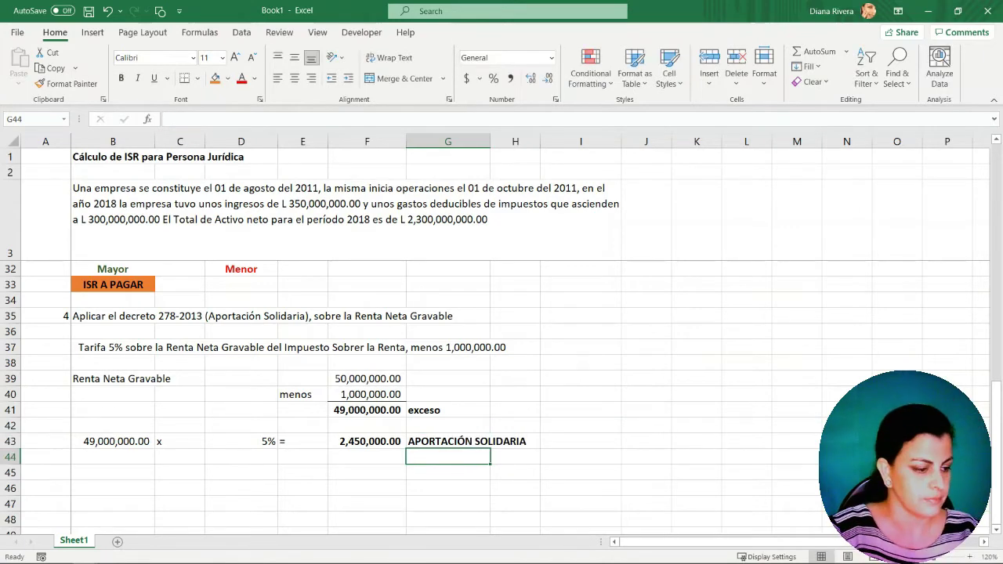
Step: Copy the asterisked note "Este cálculo solo aplica si la Renta Neta Gravable supera el L 1,000,000.00" from the other window and paste it at A45
key(ctrl+c)
click(50, 474)
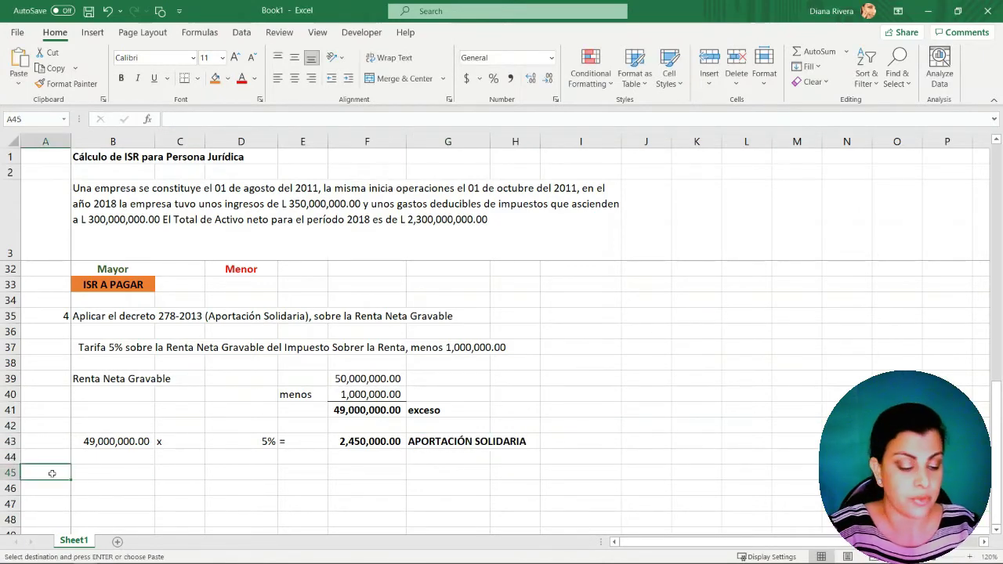
key(ctrl+v)
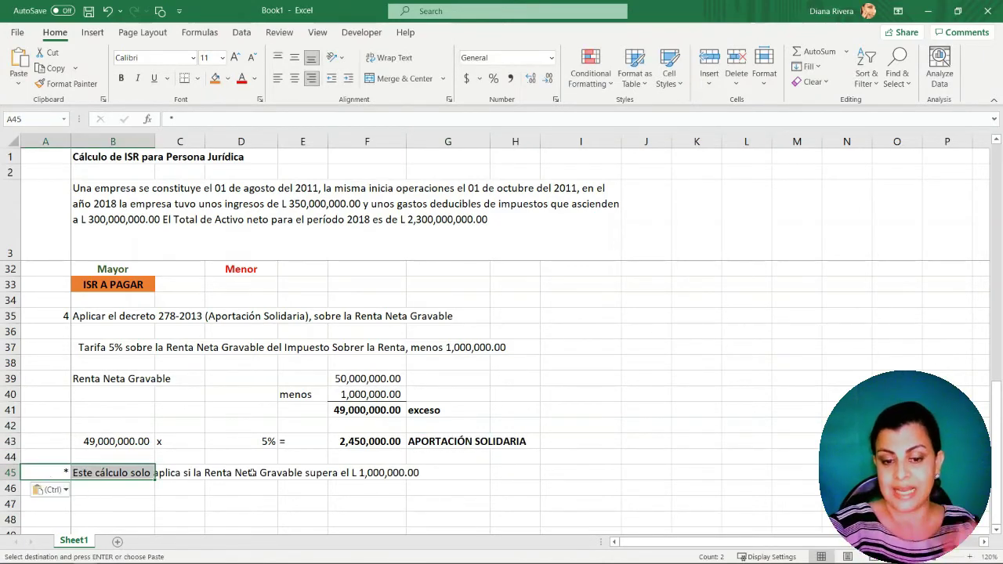
Step: Paste the copied step 5 heading, "Determinar el Impuesto a pagar", into row 47 starting at A47
key(Down)
key(Down)
key(Down)
key(Down)
key(Down)
key(Down)
key(Down)
key(Down)
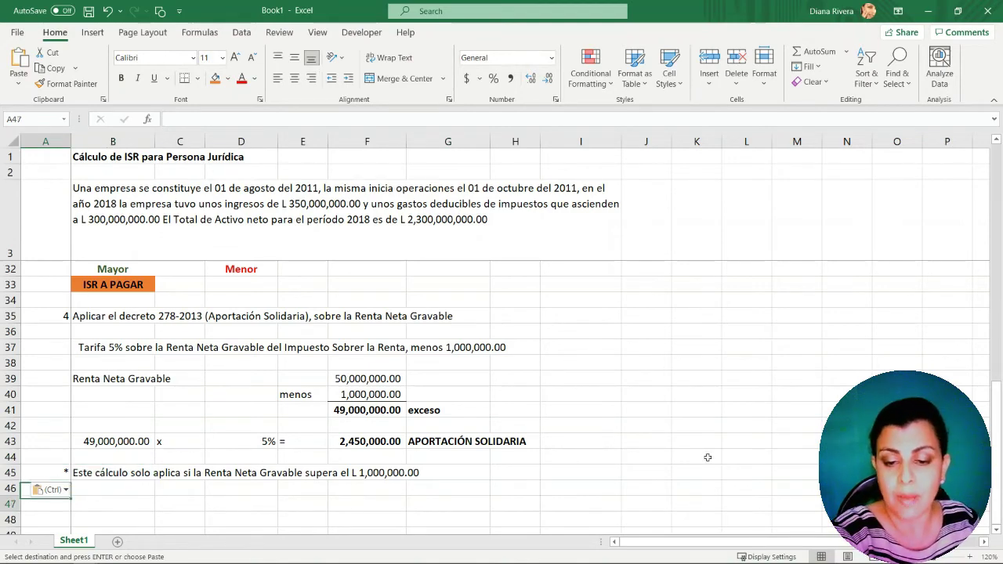
key(Down)
key(Down)
key(Down)
key(Down)
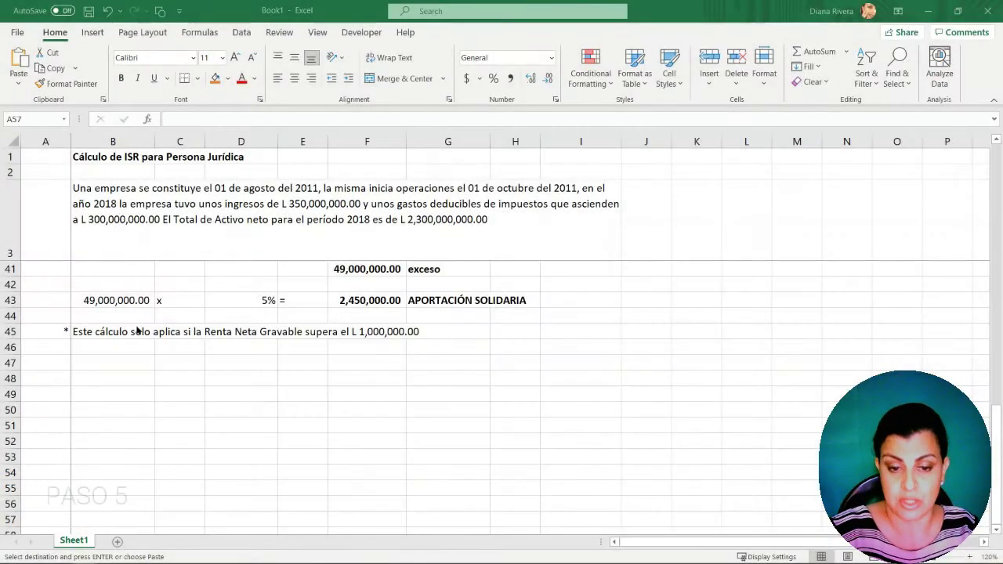
click(58, 364)
key(ctrl+v)
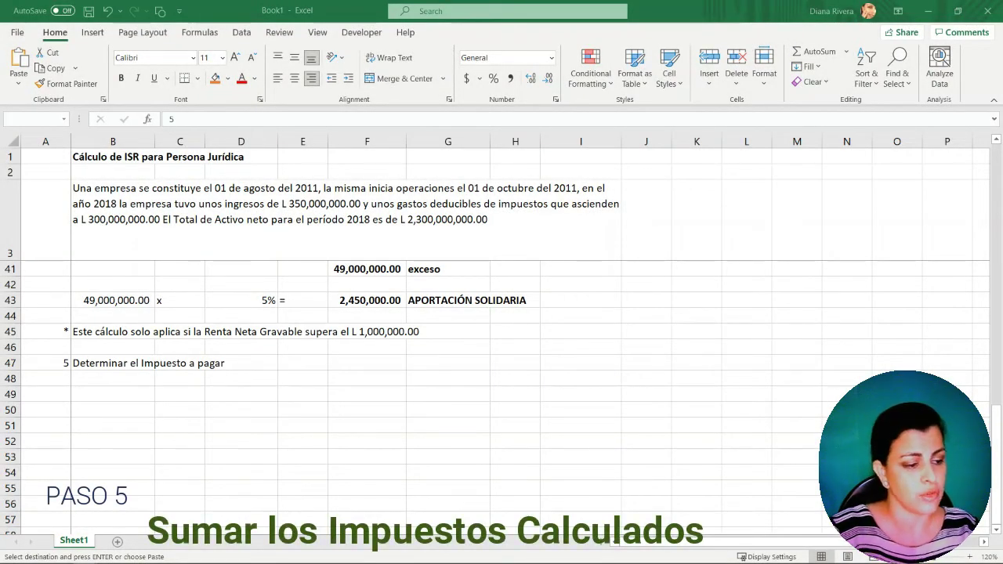
Step: Paste the "Sumatoria de los impuestos calculados" block at B49, with its "Impuesto Sobre la Renta" and "Aportacion Solidaria" lines
click(88, 395)
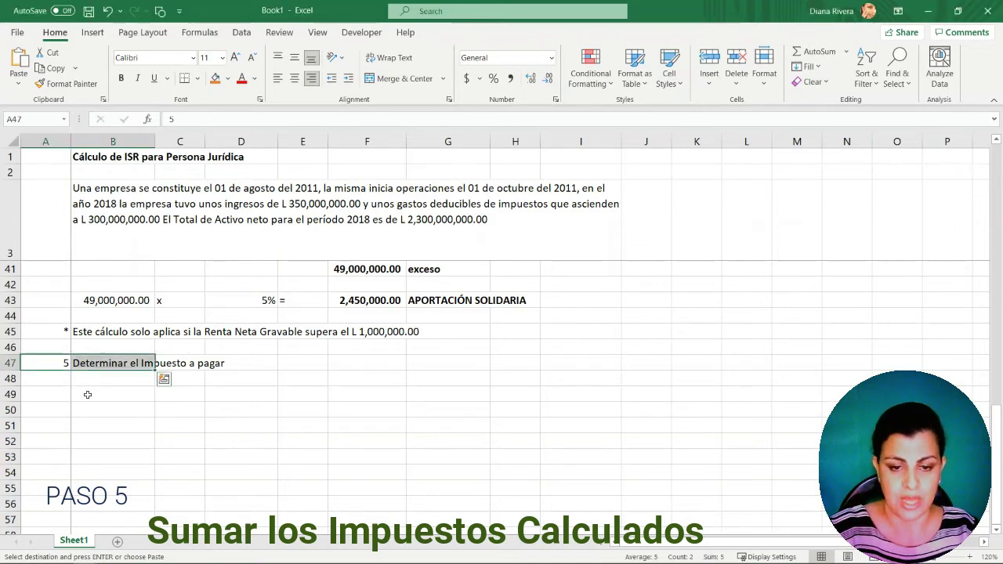
click(87, 394)
key(ctrl+v)
Step: Reference the calculated income tax of 12,500,000.00 in F51 and the solidarity contribution in F52 with =F43
click(367, 423)
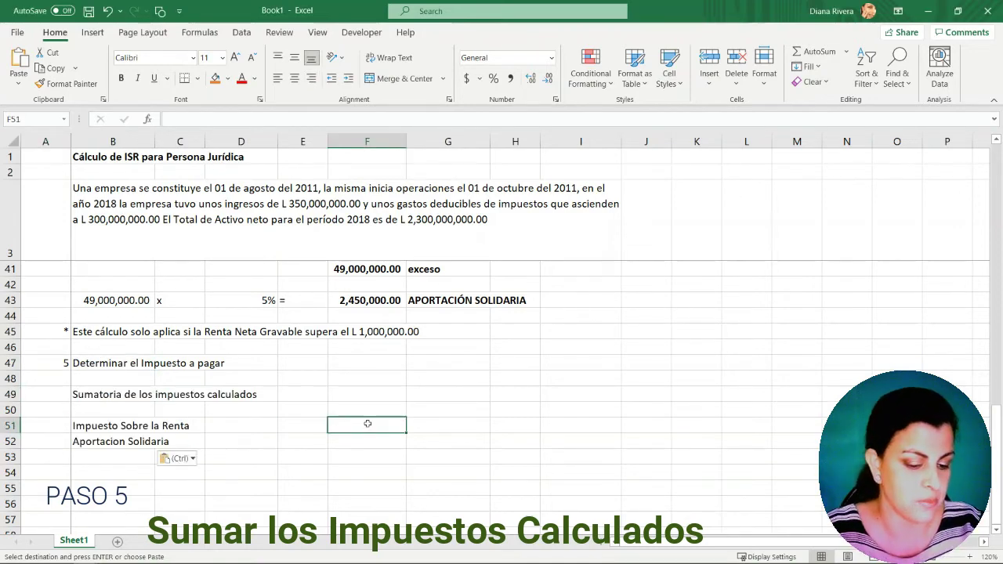
text(=)
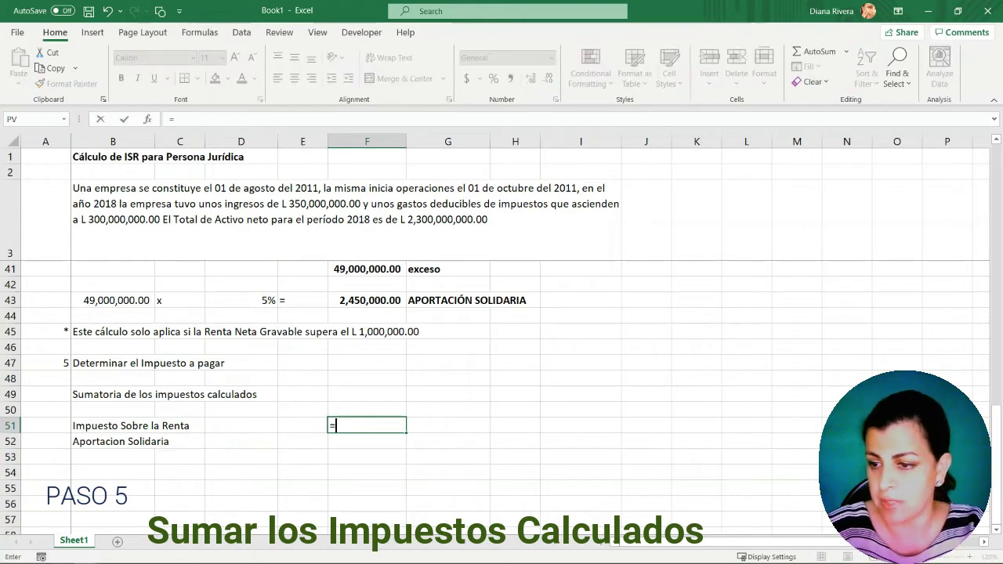
key(Return)
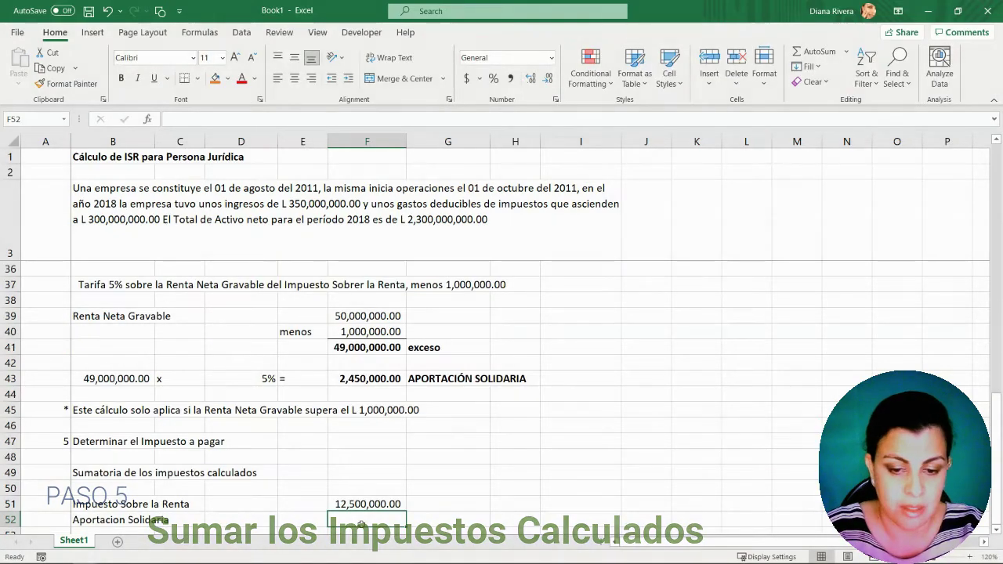
text(=F43)
key(ctrl+Return)
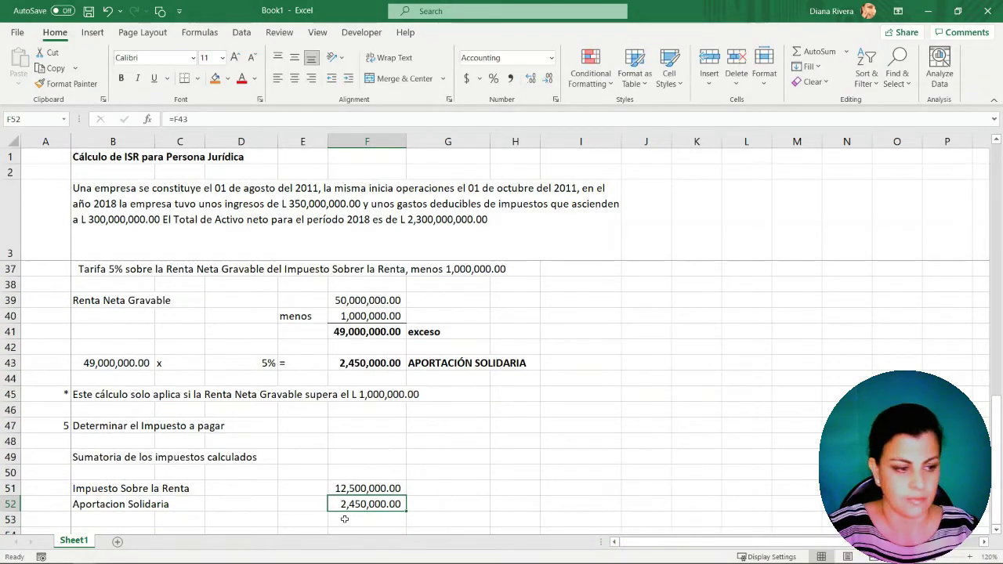
Step: Total F51:F52 in F53 with SUM and label it "IMPUESTO A PAGAR" in G53, both in bold
click(344, 518)
key(alt+equal)
key(Return)
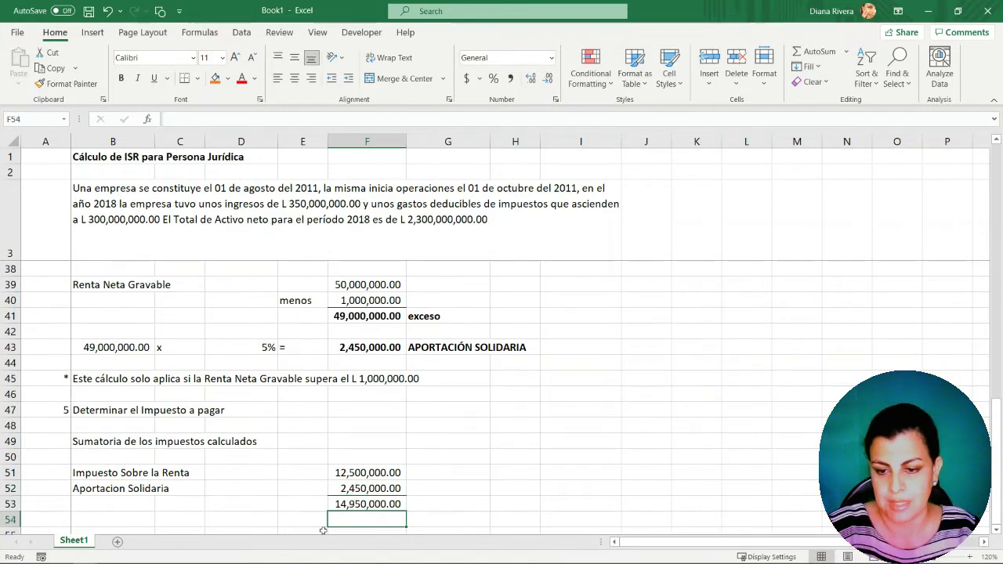
drag(362, 503, 441, 504)
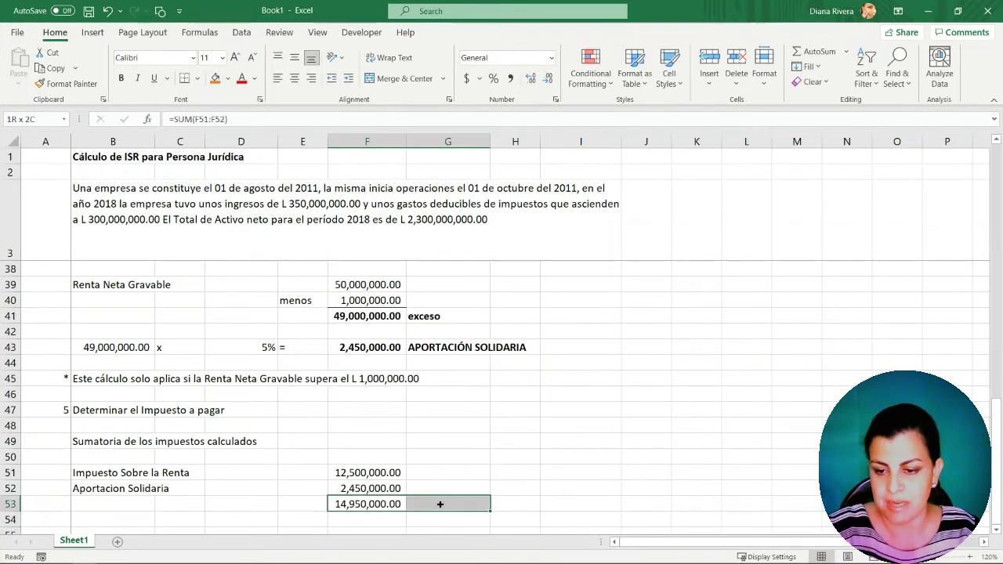
click(120, 78)
click(433, 502)
text(IM)
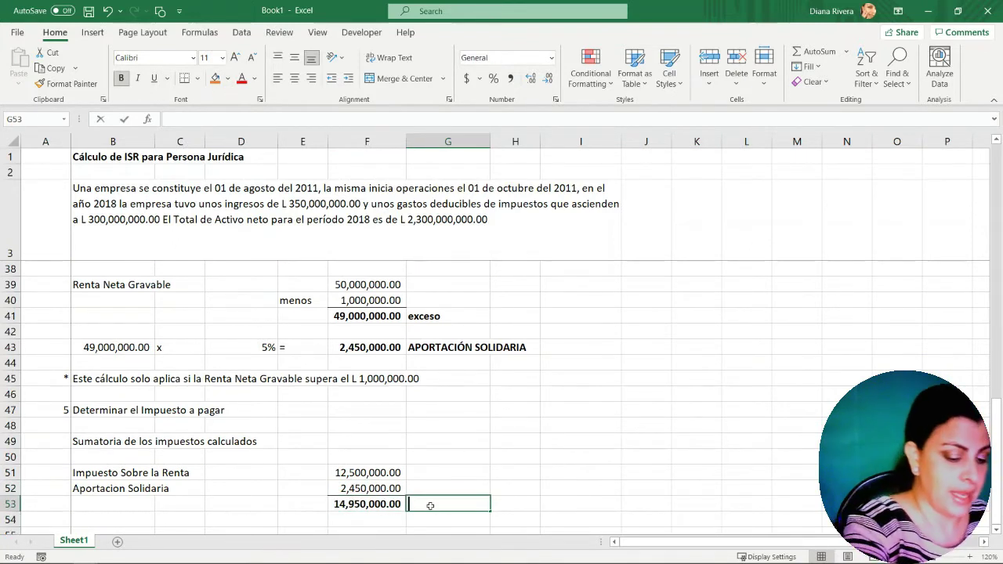
text([UESTO A PAGAR)
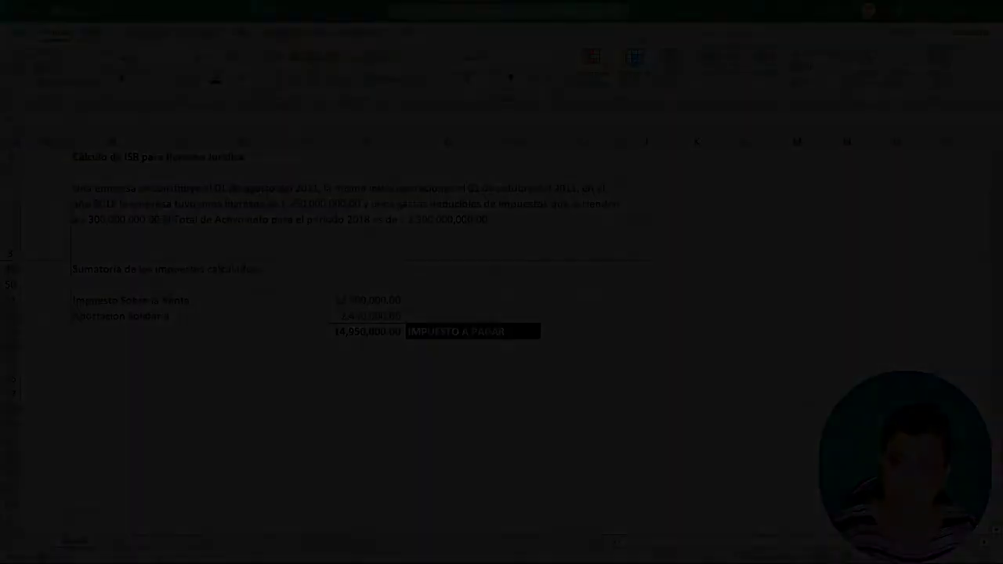
Step: Copy the step 6 heading "Aplicar el Art 15 del Decreto 51-2003, sobre el Activo Neto" into row 55 and the "Tarifa 1%" line into B57
text(6	Aplicar el Art 15 del Decreto 51-2003, sobre el Activo Neto)
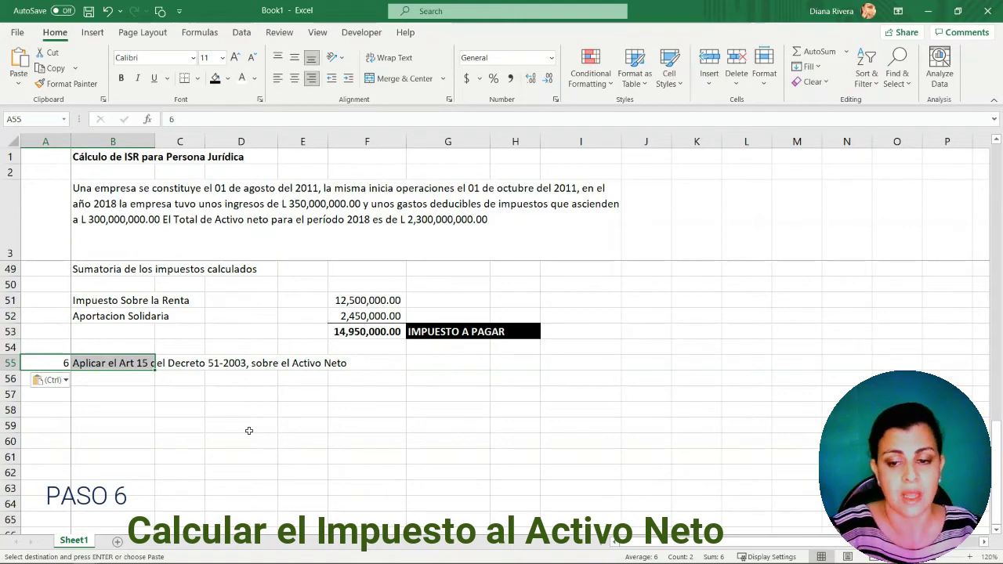
key(alt+Tab)
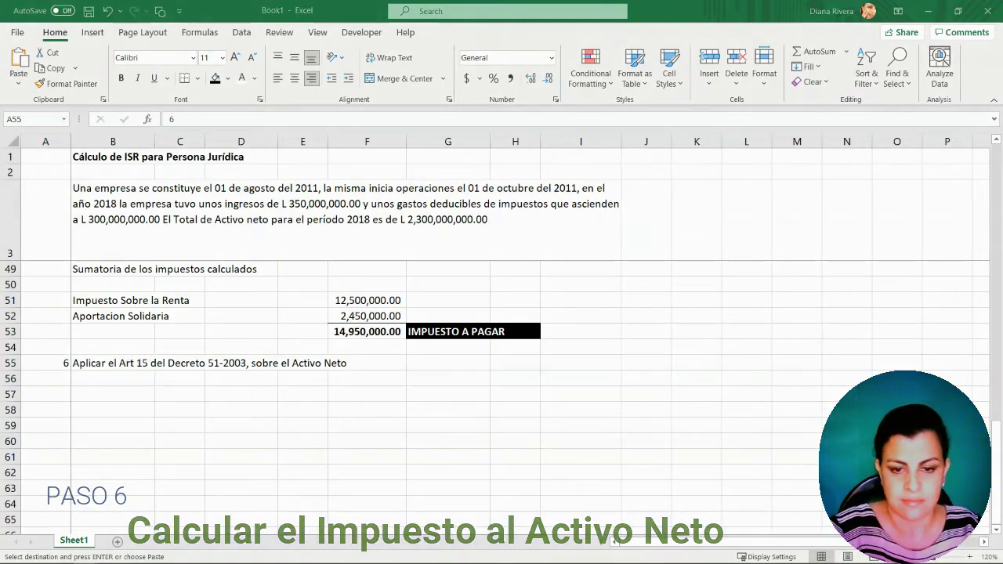
click(93, 397)
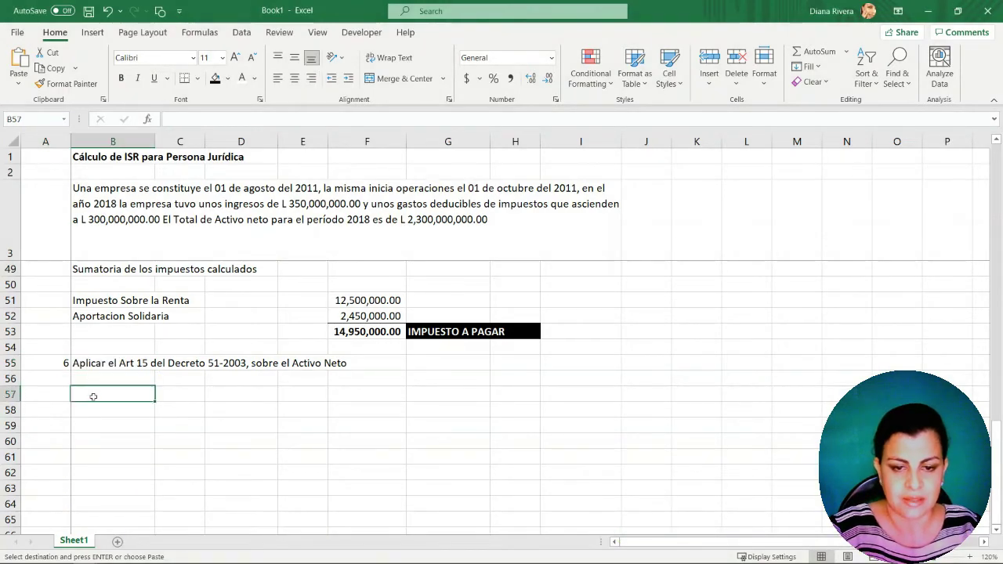
text(Tarifa 1% sobre el total de Activo Neto, menos L 3,000,000.00)
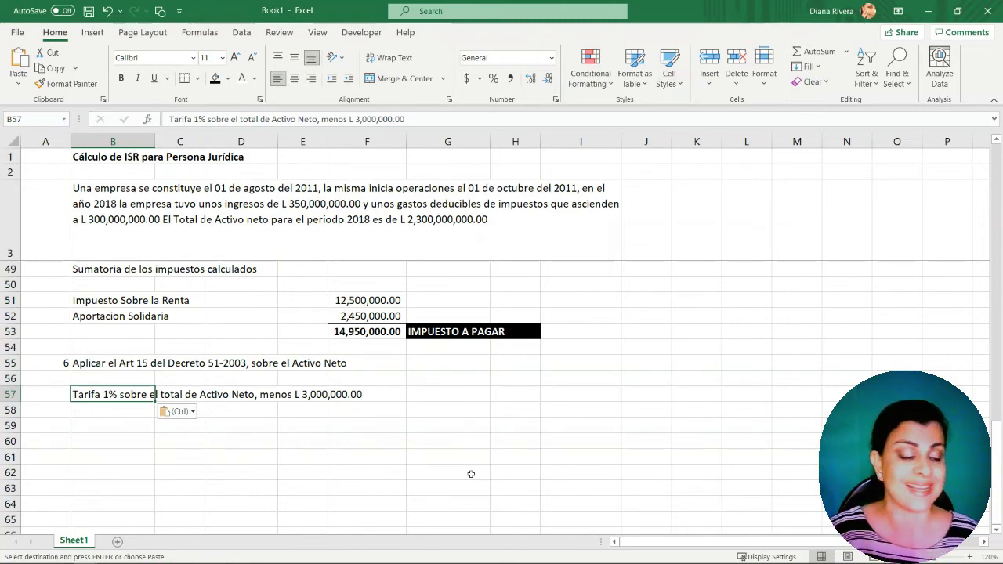
Step: Enter 2,300,000,000 in F59, subtract 3,000,000 in F60 marked "menos", and label the F61 result "EXCESO" in G61
key(alt+Tab)
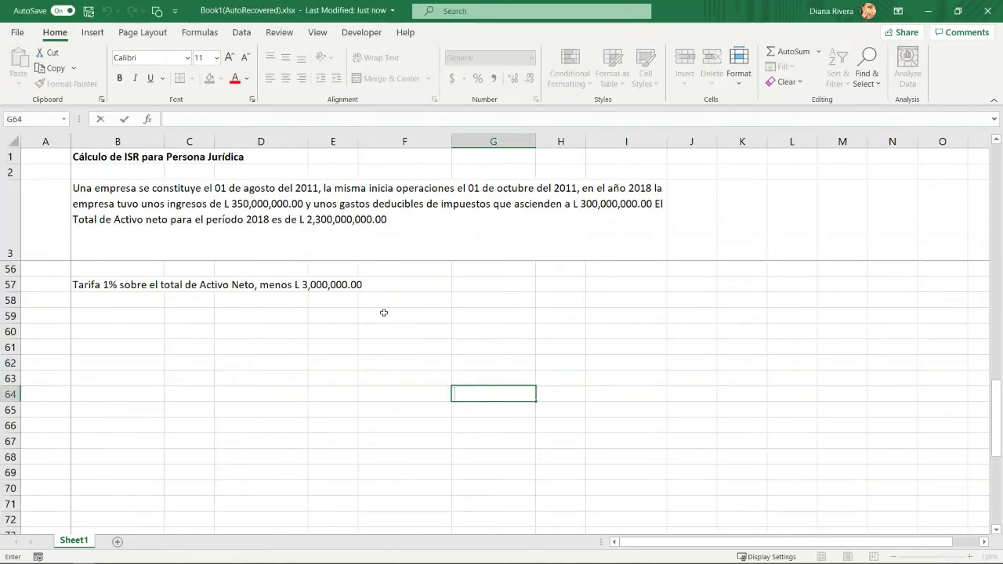
click(384, 312)
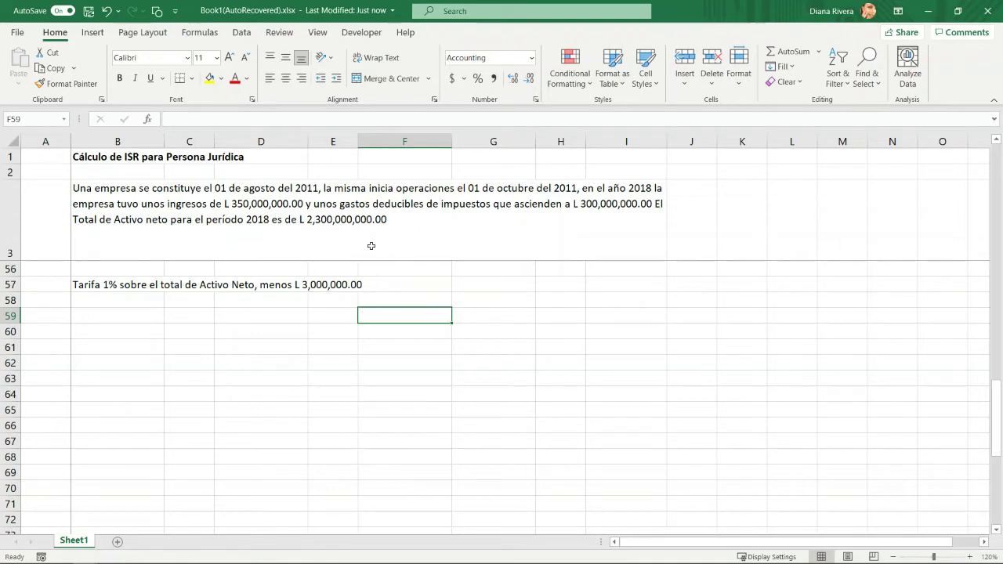
text(2,300,)
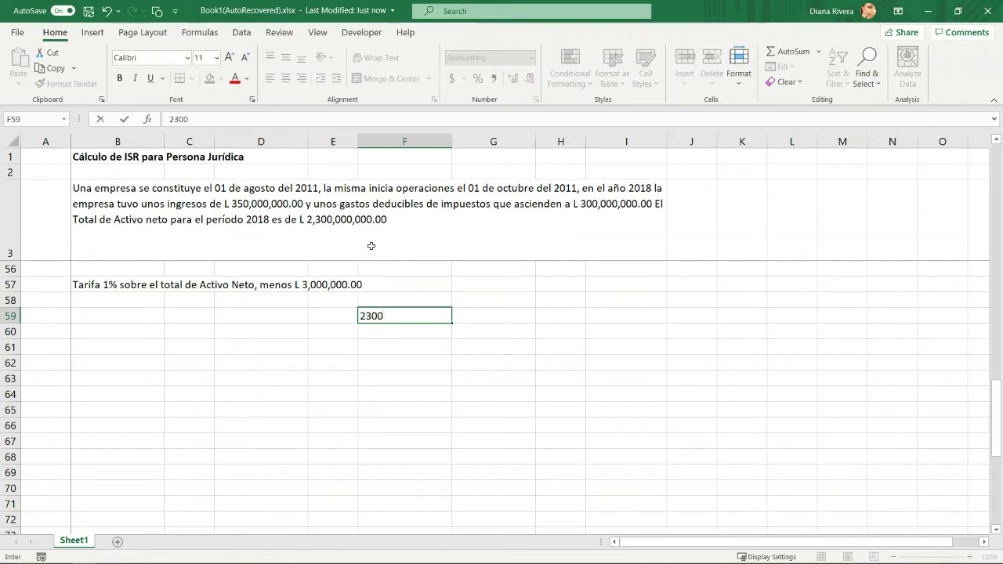
text(000,000)
click(319, 327)
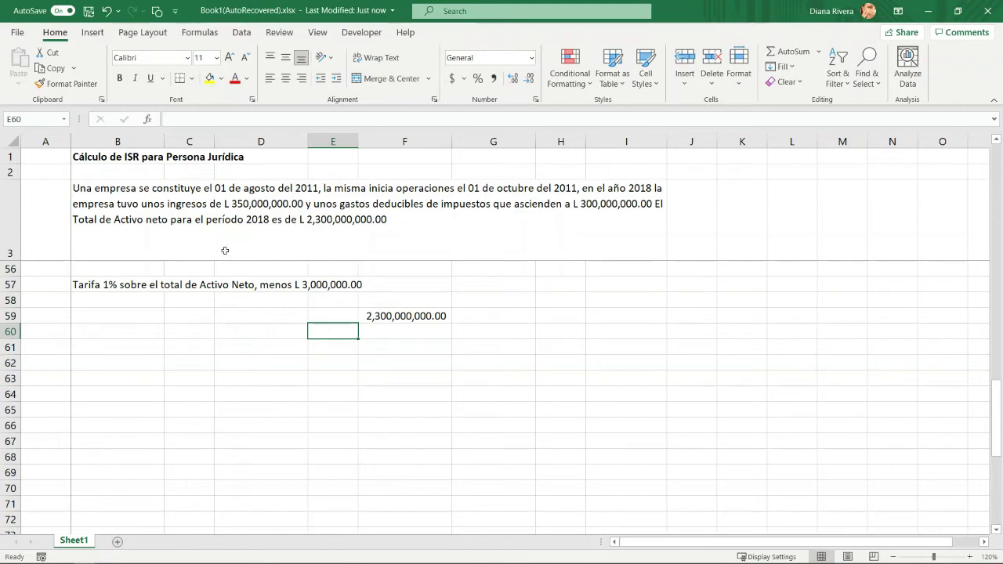
text(menos)
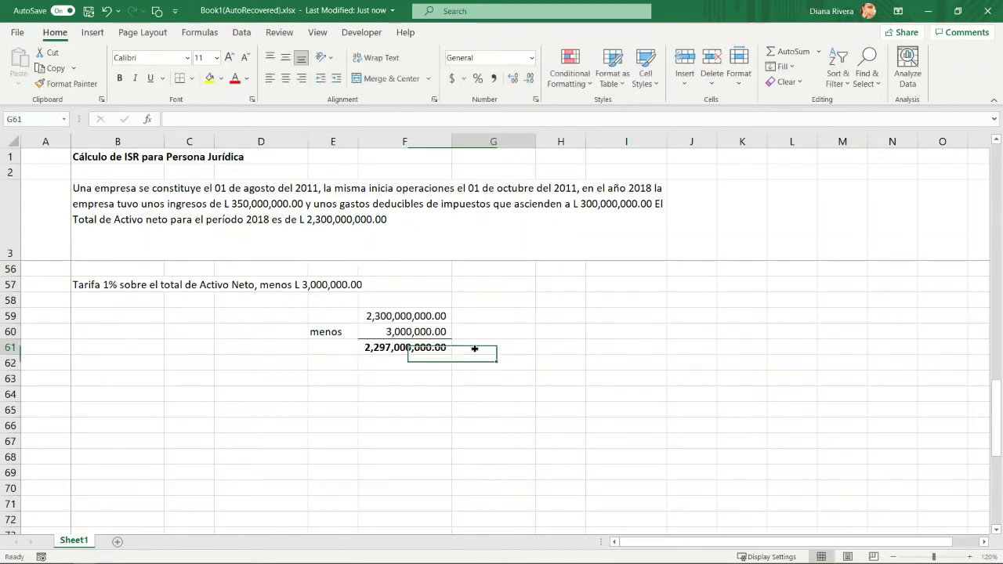
text(EXCESO)
key(Return)
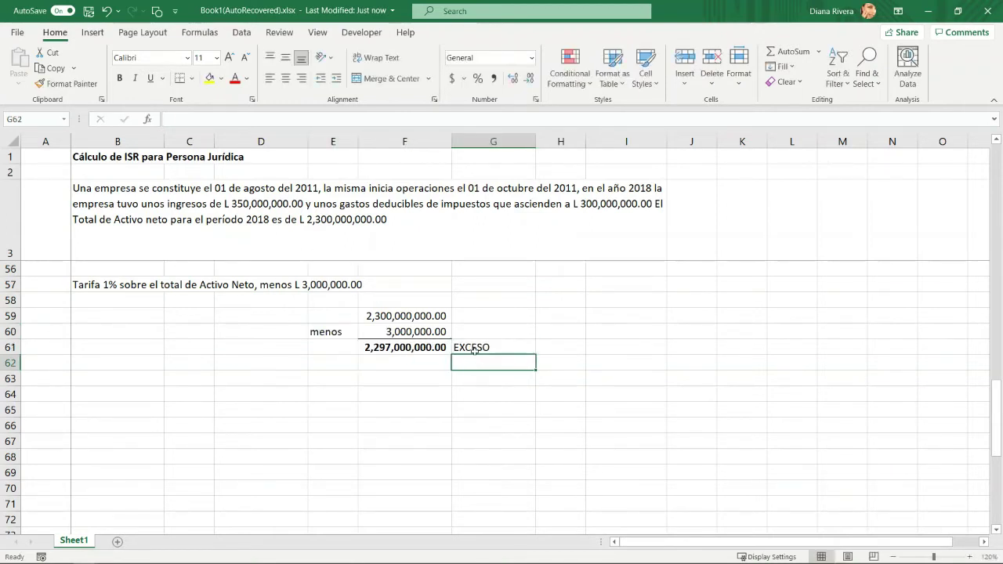
Step: Lay out the 1% calculation in row 63: the excess in B63, "X", 1%, "=" and the product in F63
click(123, 381)
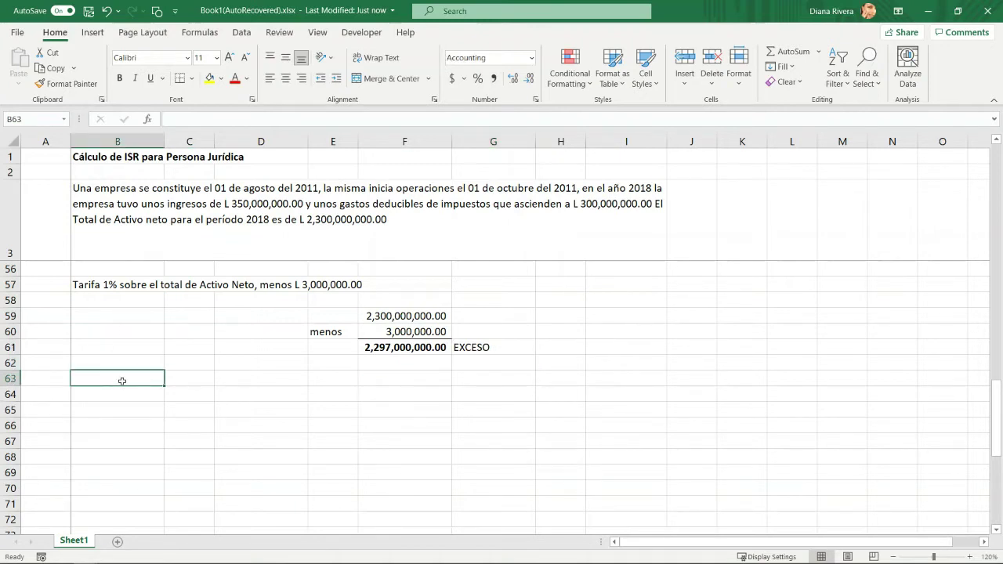
click(194, 378)
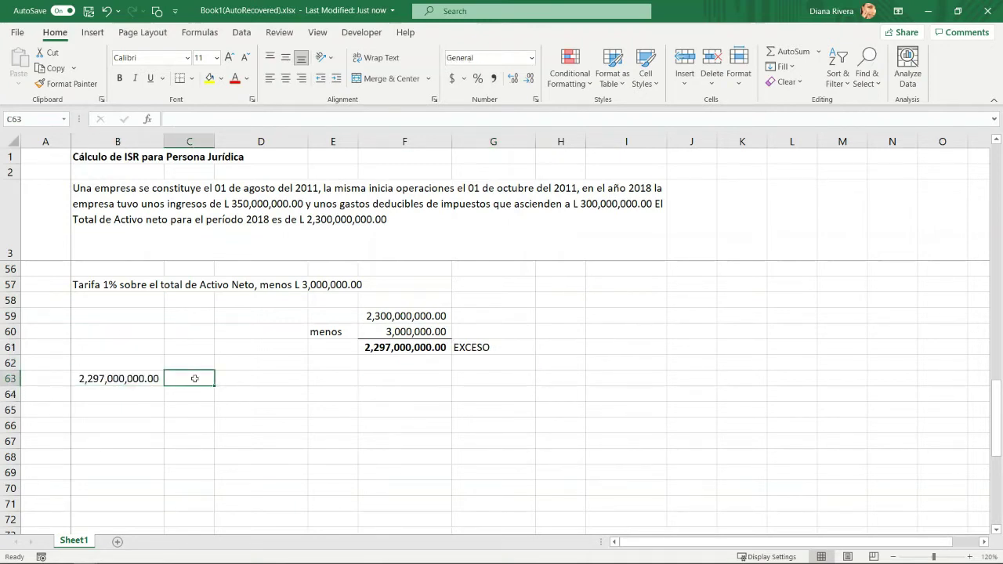
text(X)
key(Tab)
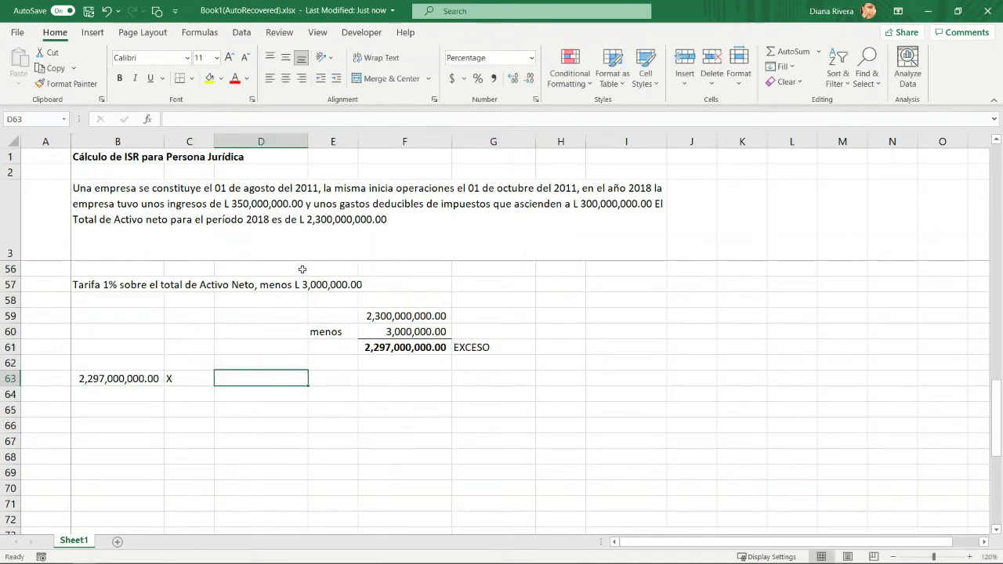
text(1)
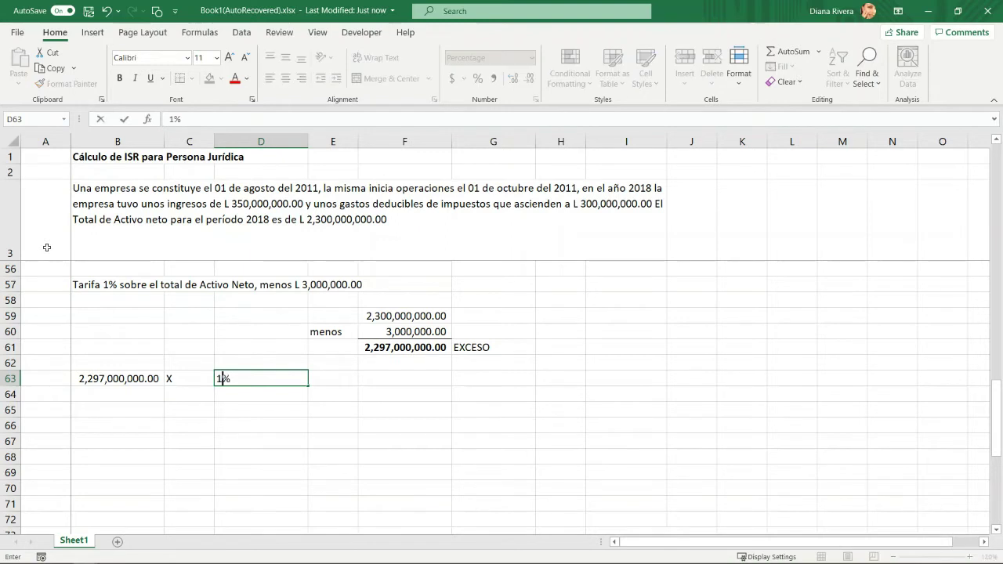
key(Tab)
text(=)
key(Tab)
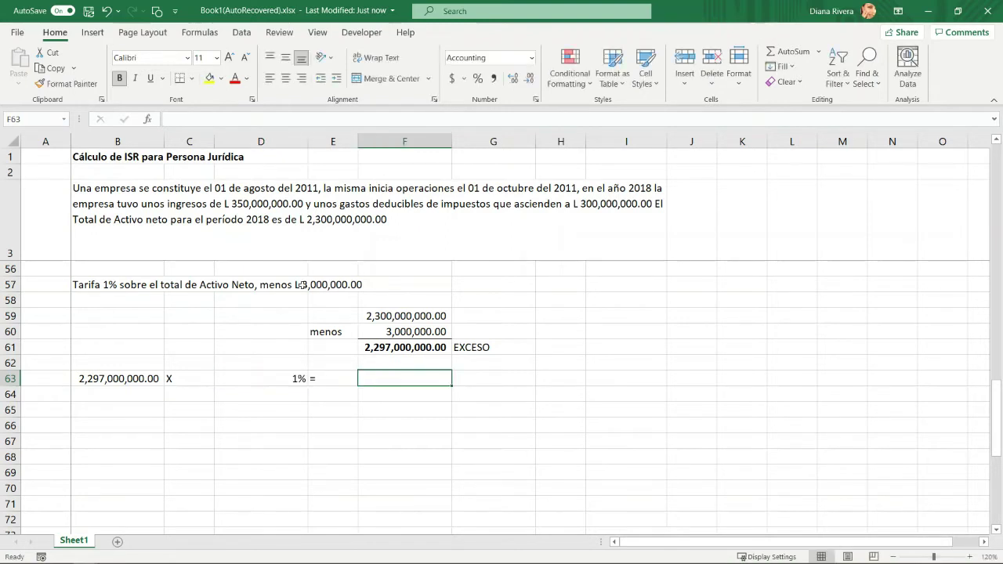
text(=)
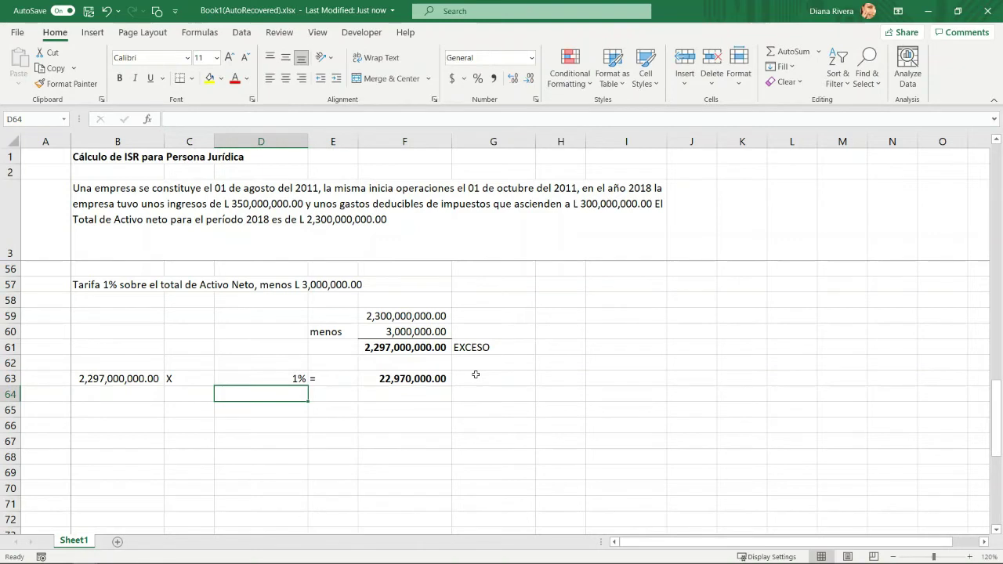
Step: Label the 1% tax amount "IMP AL ACTIVO NETO" in G63, correcting the first word to "IMP"
click(475, 375)
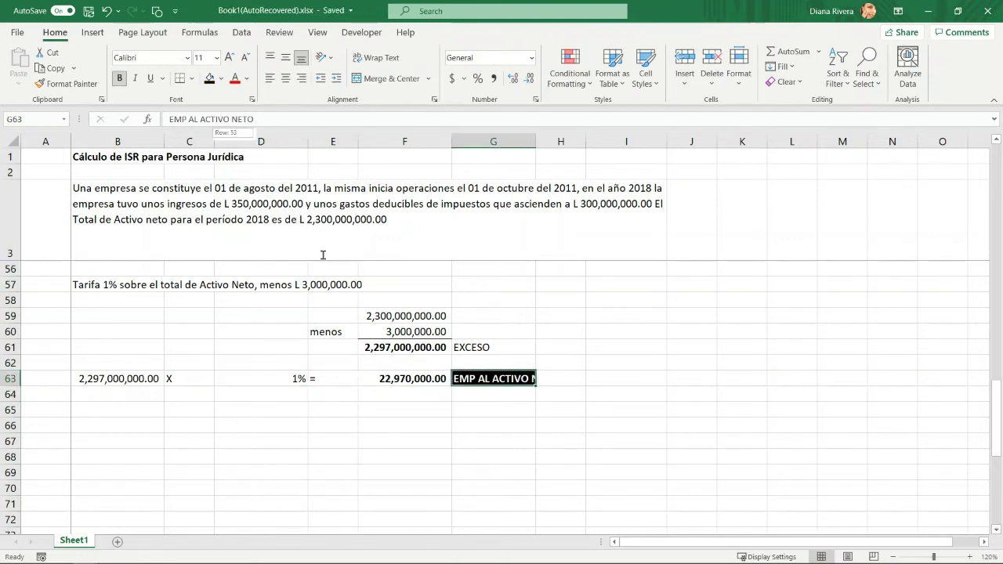
click(175, 119)
key(BackSpace)
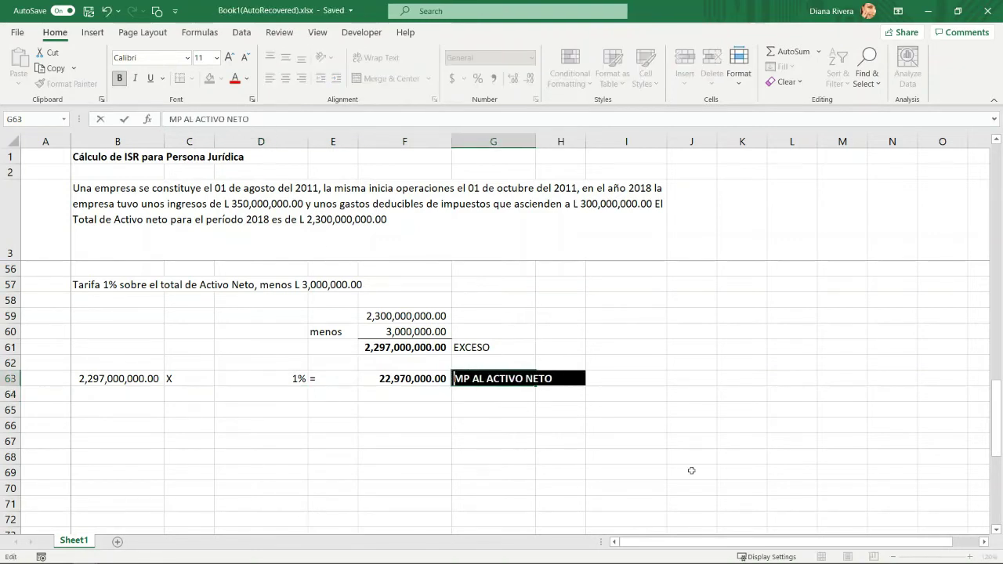
text(I)
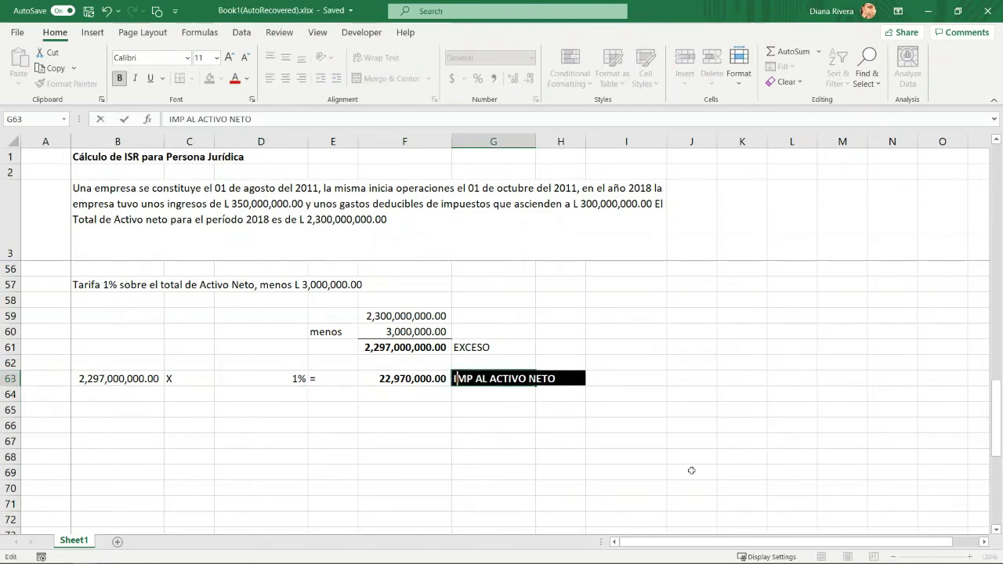
click(691, 471)
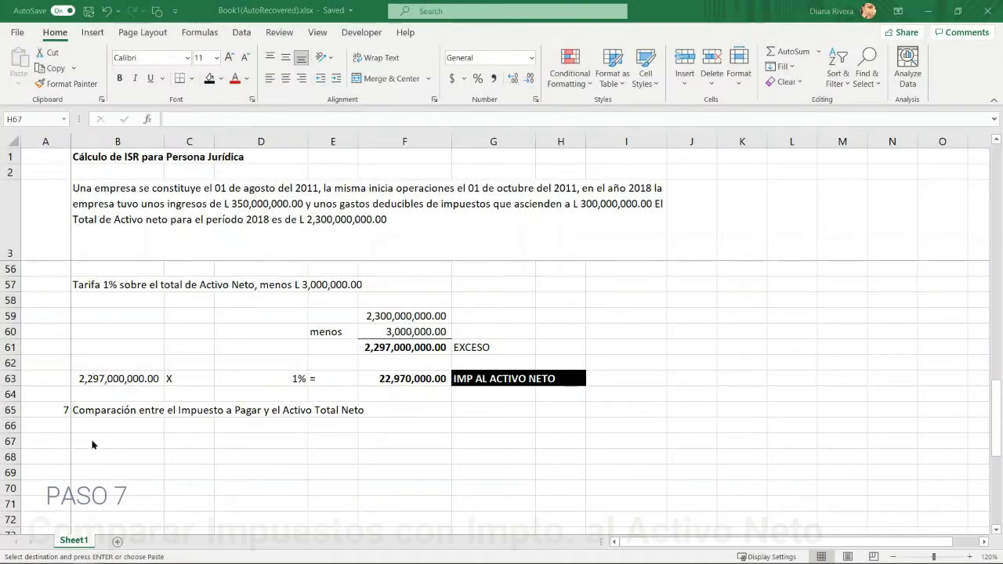
Step: Add the headings "Impuesto a pagar" in B67 and "Imp Activo Total Neto" in D67, referencing each tax amount beneath, with =F63 in D68
click(92, 444)
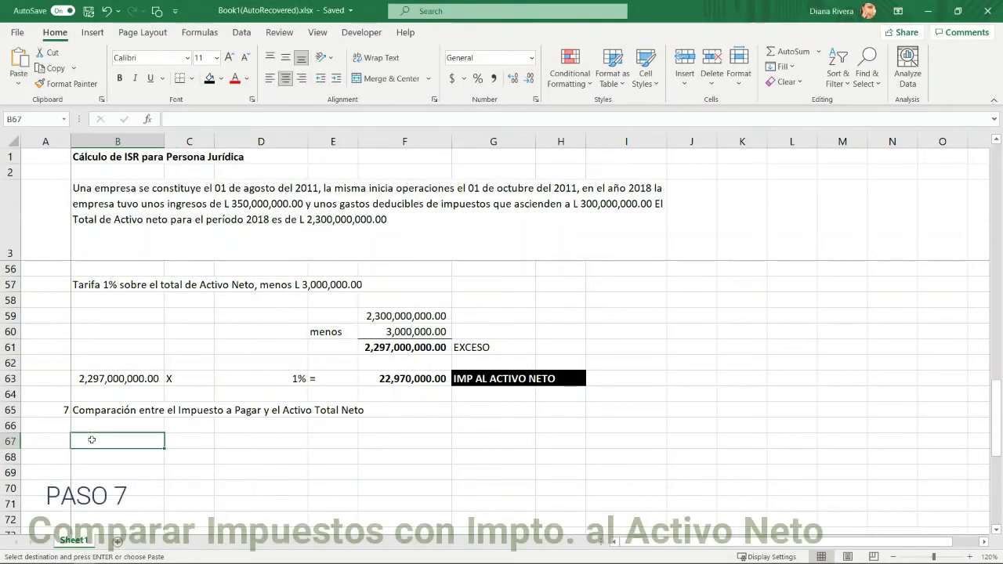
text(Impuesto a pagar		Imp Activo Total Neto)
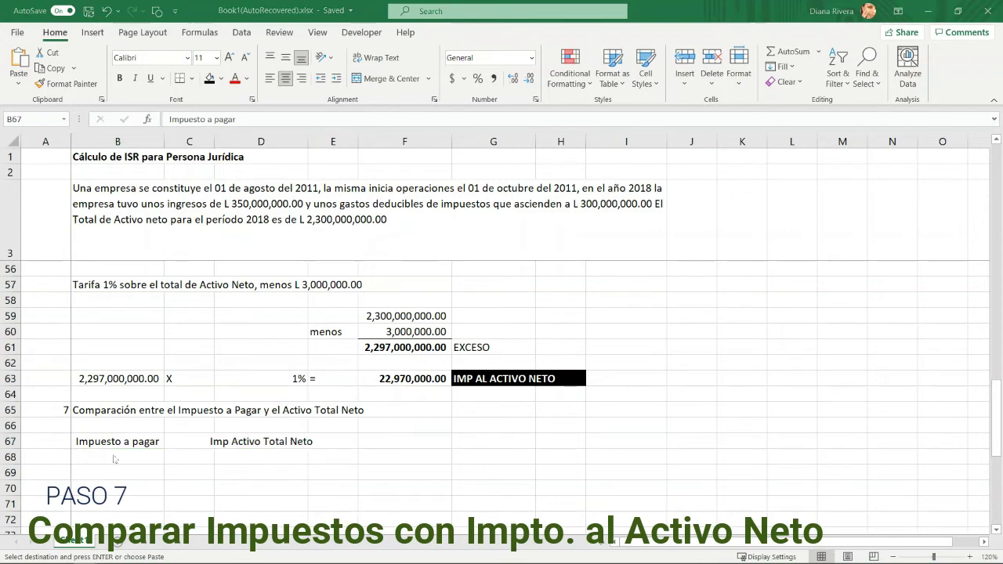
click(107, 457)
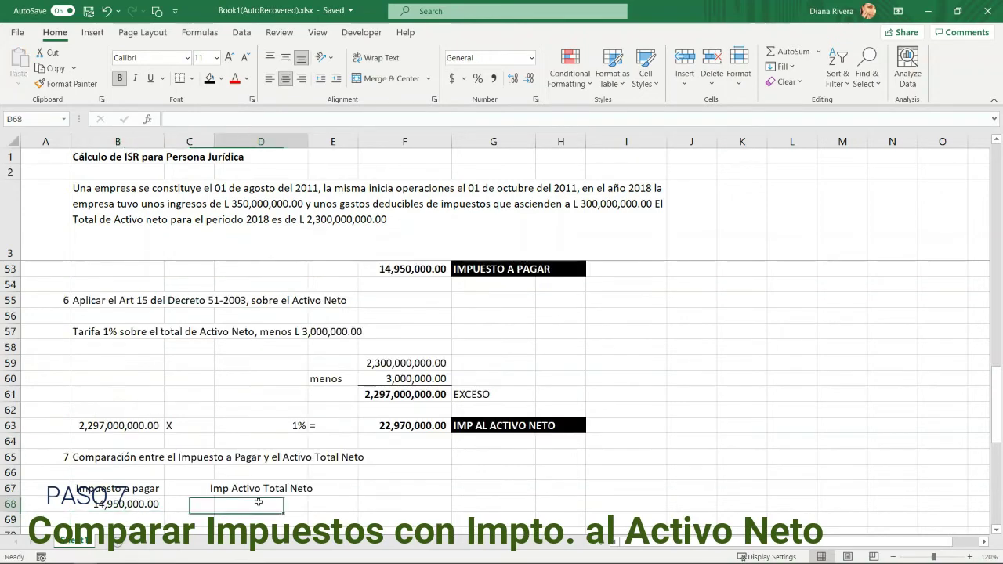
text(=)
click(388, 428)
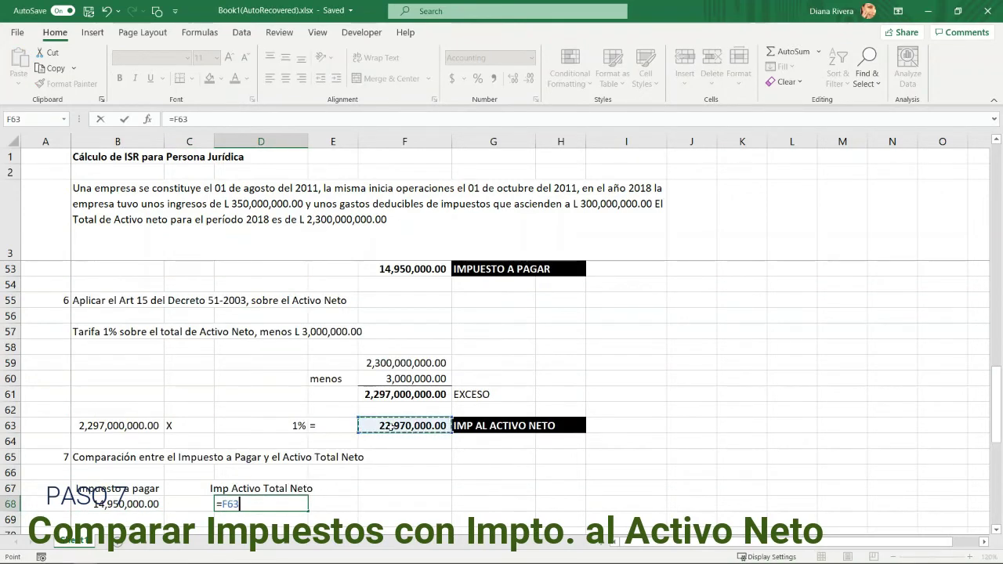
key(Return)
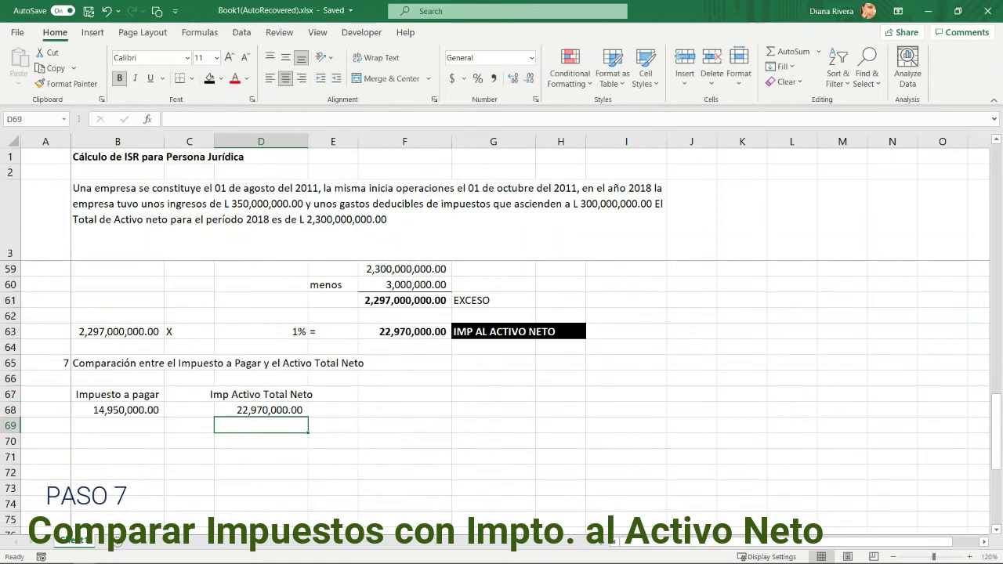
Step: Paste the label "Menor" in B69 under the tax payable and "Mayor" in D69 under the net asset tax
key(ctrl+c)
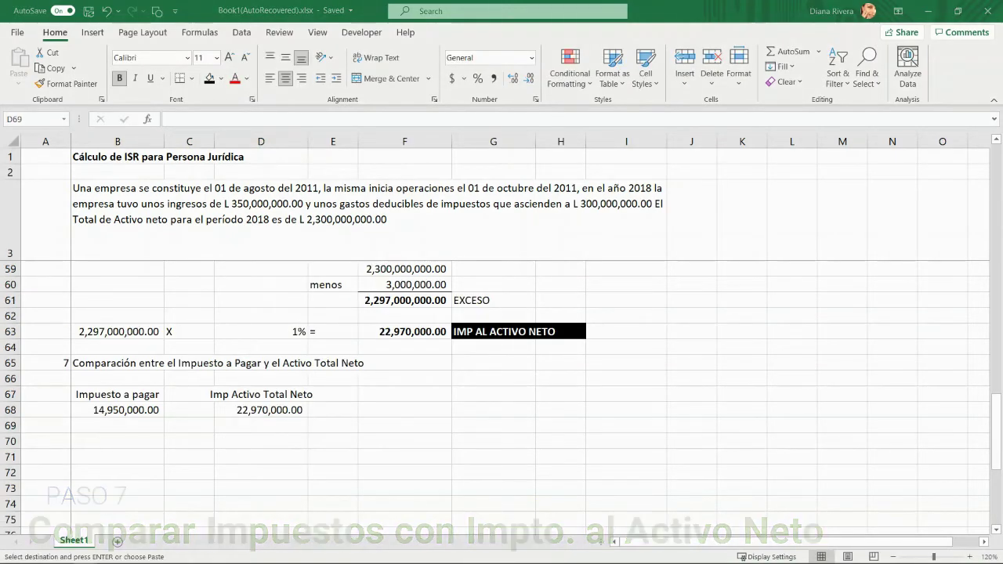
click(113, 426)
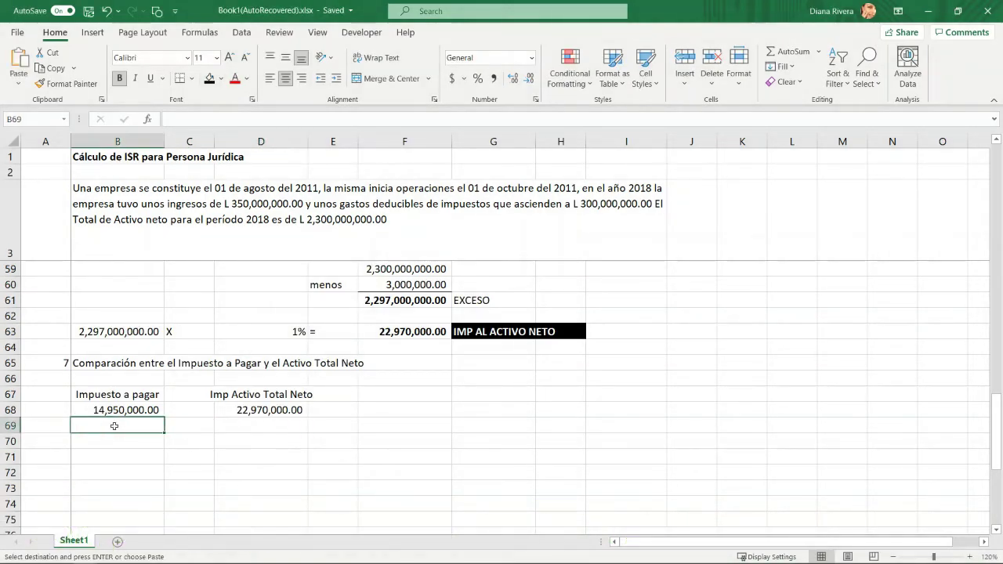
key(ctrl+v)
click(261, 503)
drag(260, 394, 261, 425)
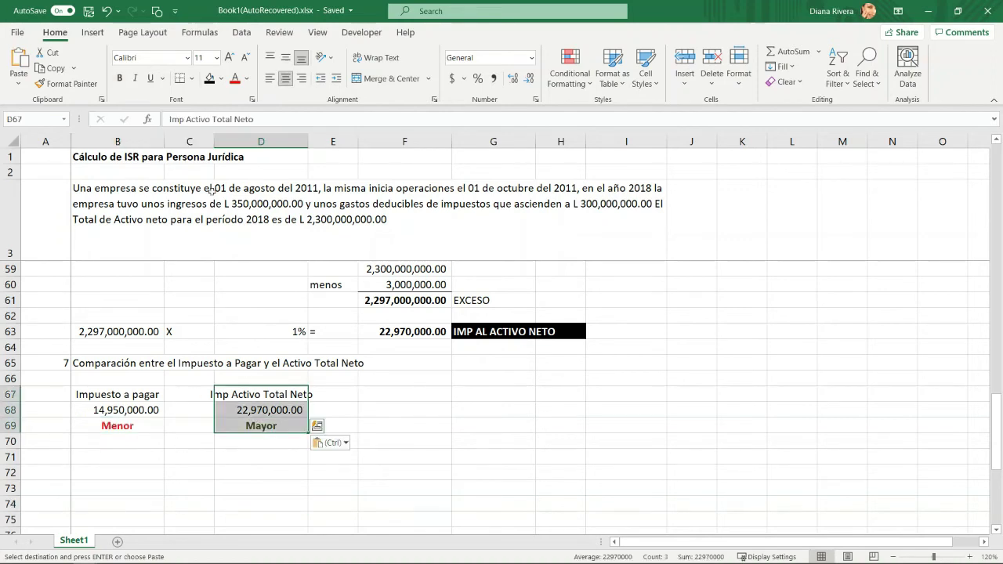
Step: Paste the two asterisked rules comparing the ISR paid with the Activo Total Neto tax into A71:B74
click(46, 457)
key(ctrl+v)
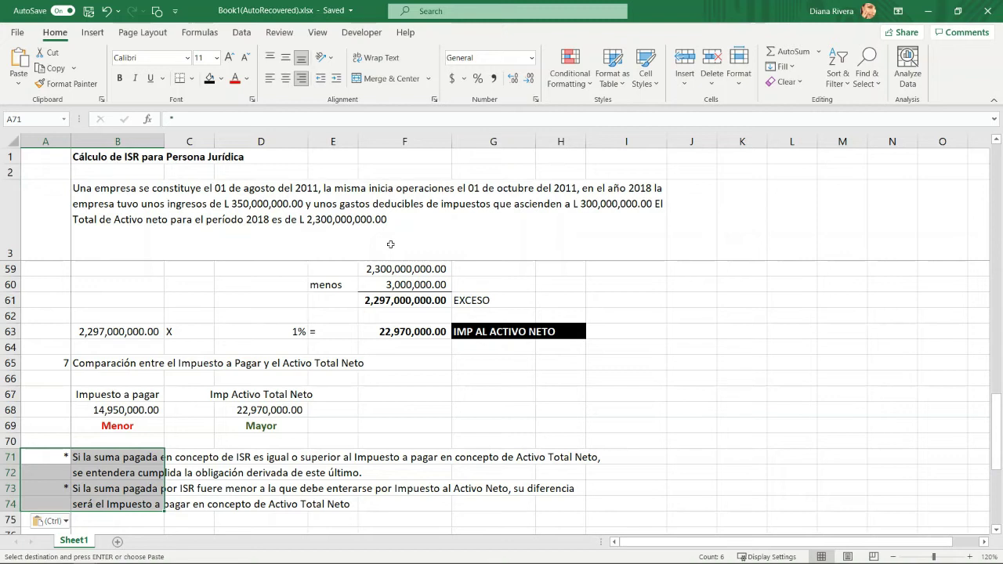
click(704, 467)
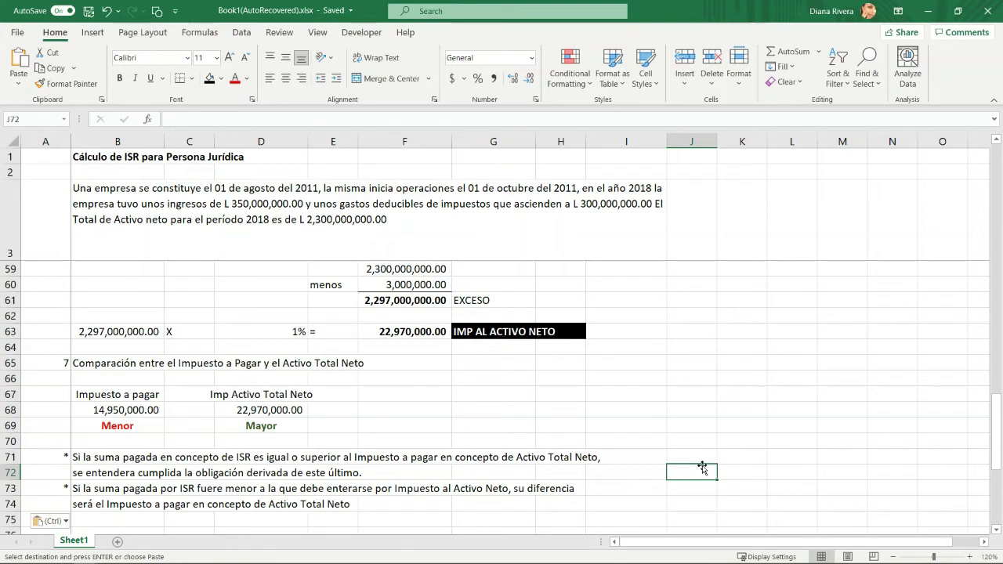
click(385, 501)
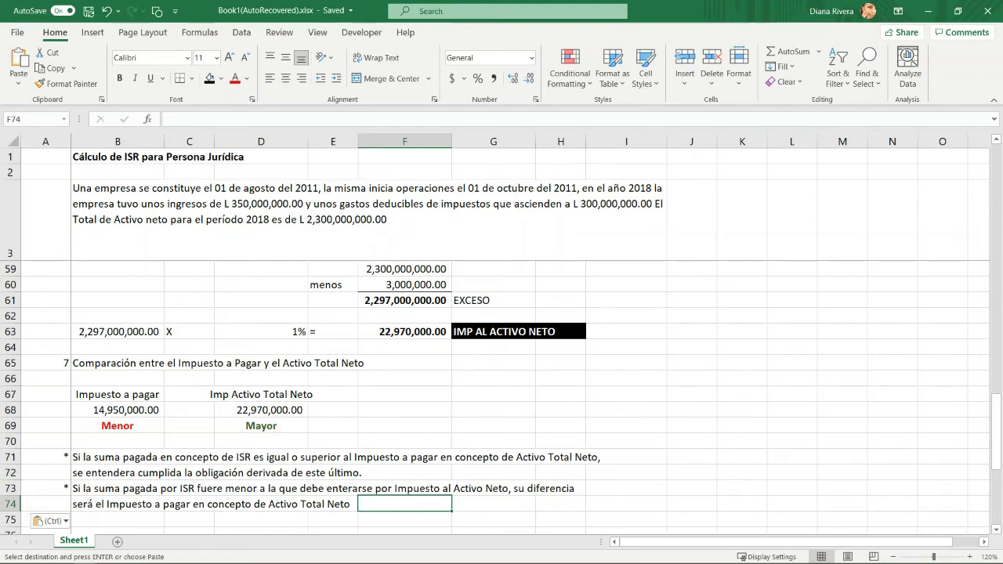
Step: Paste the "Diferencia" heading into B76, below the comparison rules
key(Down)
key(Down)
key(Down)
key(Down)
key(Down)
key(Down)
key(Down)
key(Down)
key(Down)
key(Down)
key(Down)
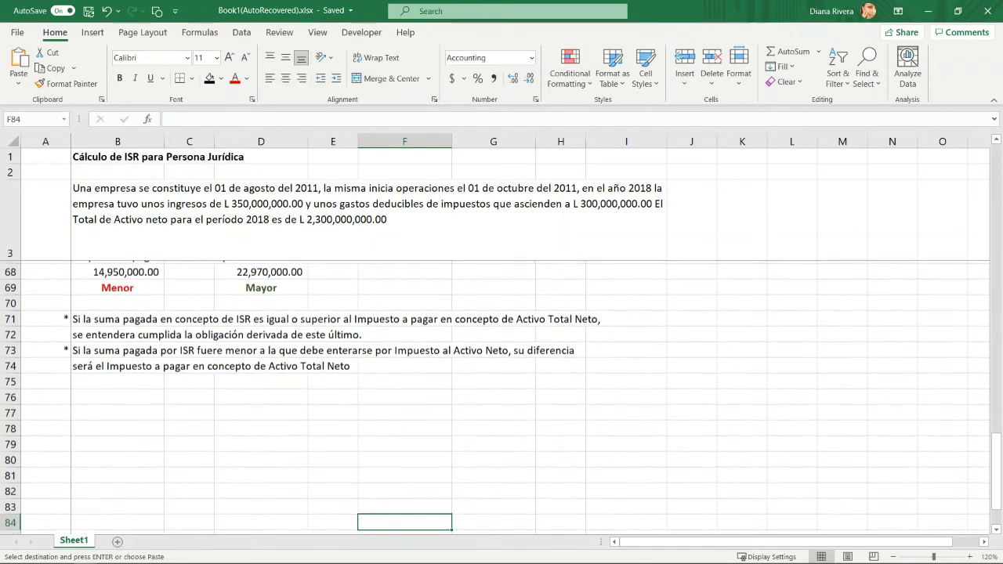
scroll(102, 372, down, 1)
click(95, 364)
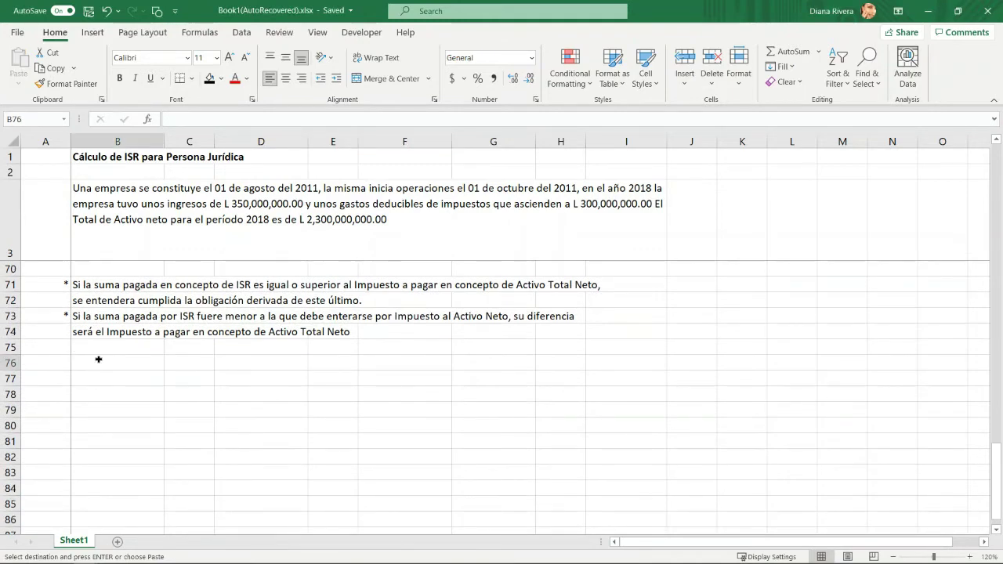
key(ctrl+v)
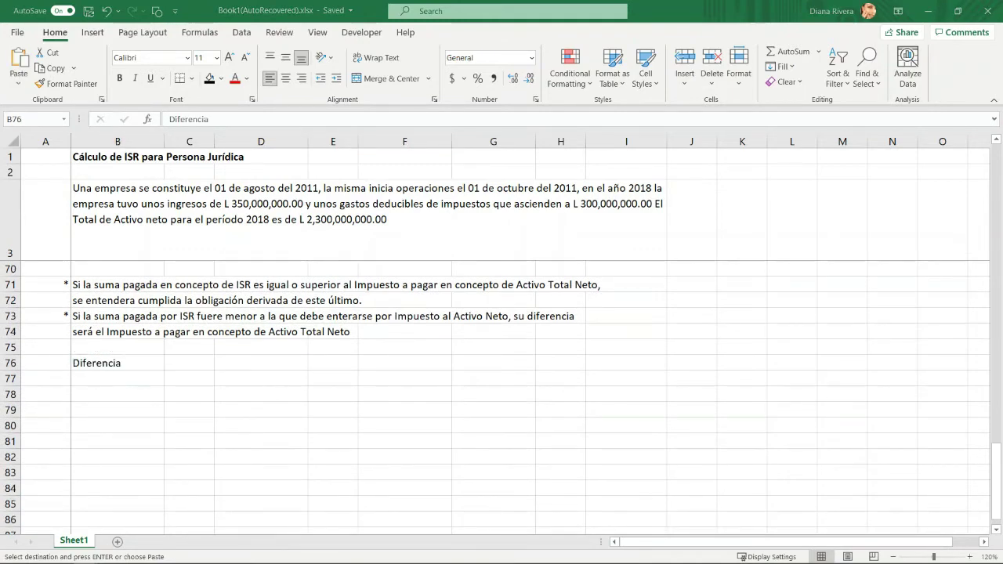
Step: Fill row 78 with "Imp Activo Total Neto" and its tax amount, and row 79 with "Impuesto a pagar", "menos" and =F53
click(81, 395)
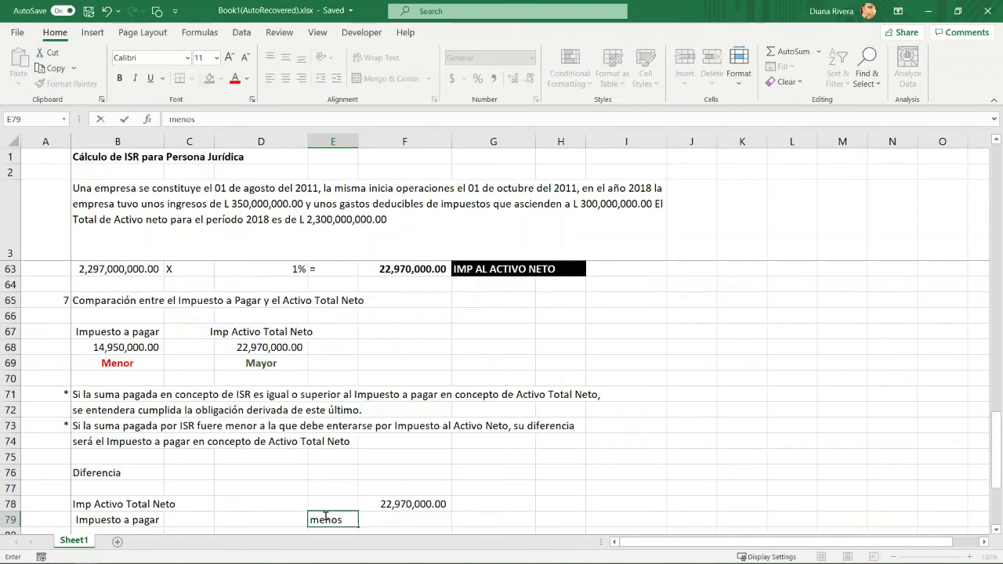
key(Tab)
text(=)
scroll(998, 447, up, 2)
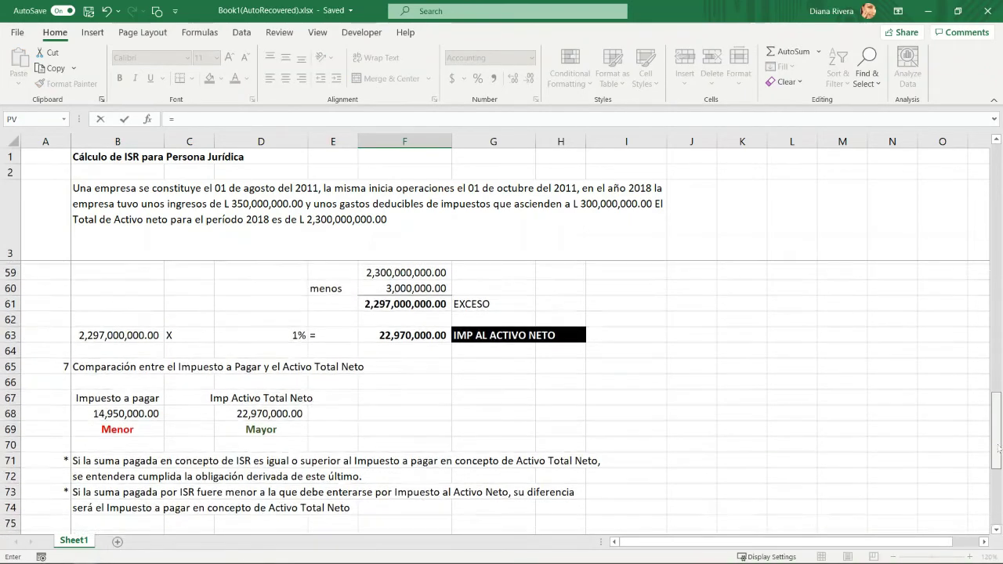
scroll(998, 447, up, 3)
click(404, 313)
key(Return)
click(400, 501)
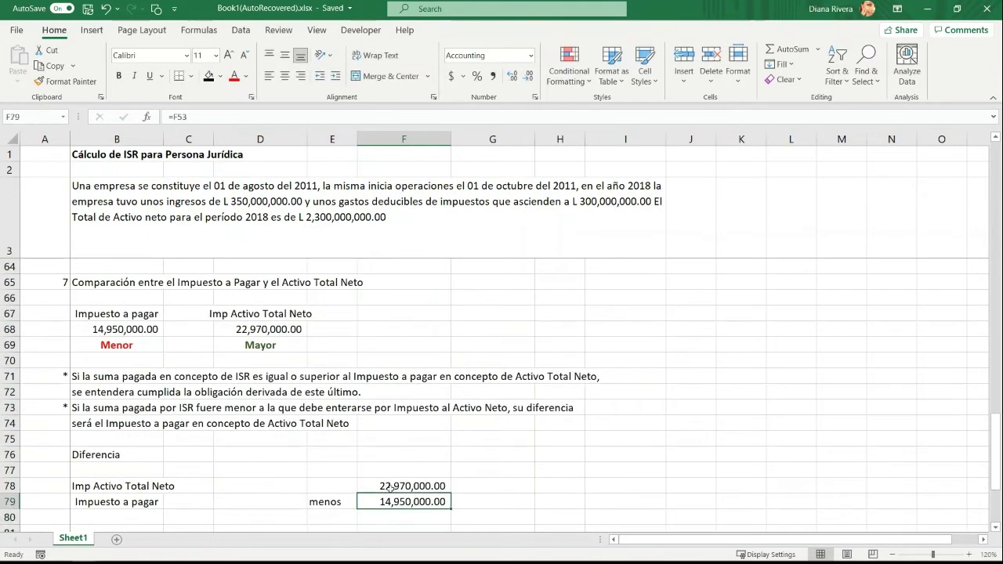
Step: Calculate the difference between both taxes in F80 with =F78-F79 and select F80:G80
click(403, 518)
text(=)
click(403, 486)
text(-)
click(404, 501)
key(Return)
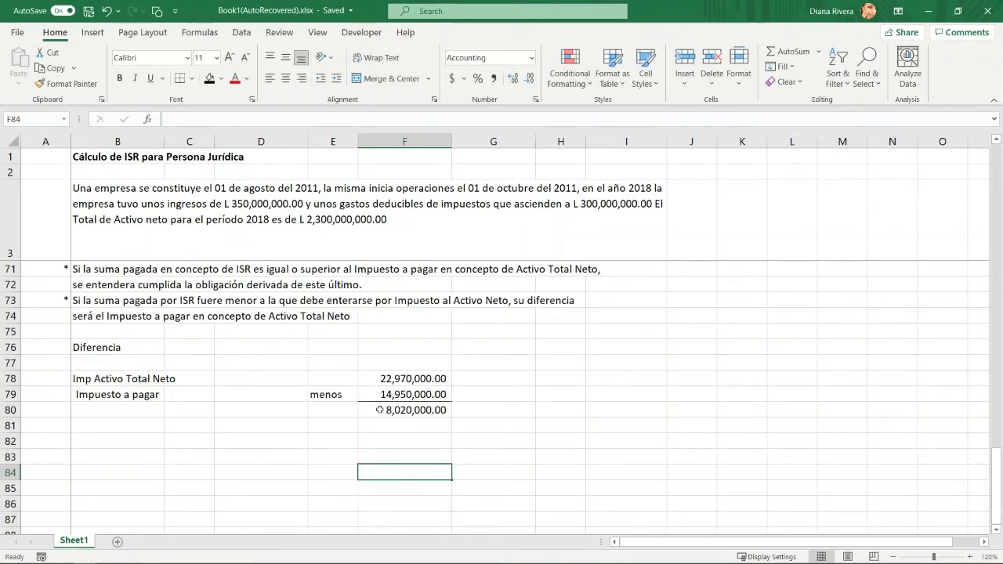
drag(379, 410, 476, 410)
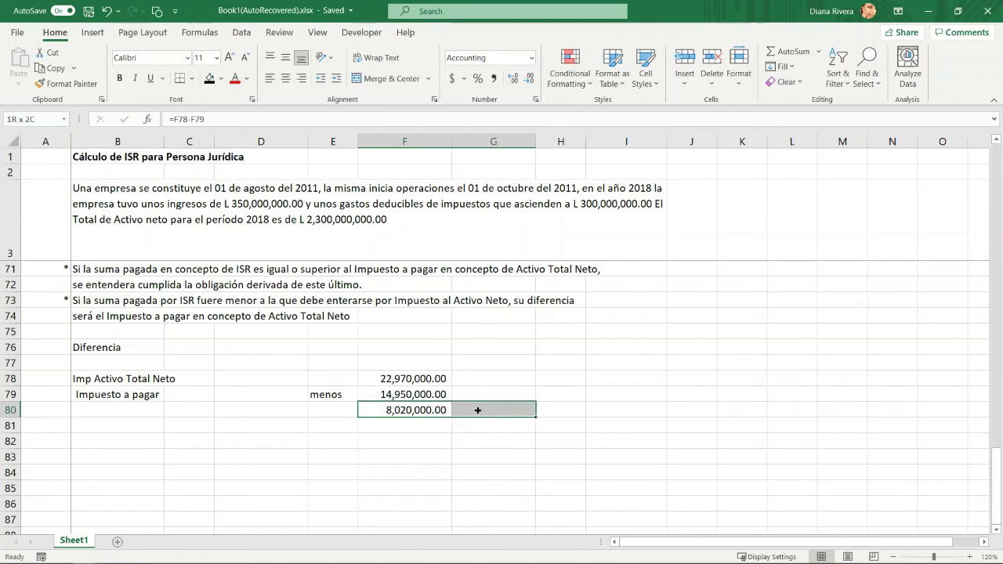
Step: Make F80:G80 bold and label the difference in G80 as "IMP ACTIVO TOTAL NETO"
click(120, 78)
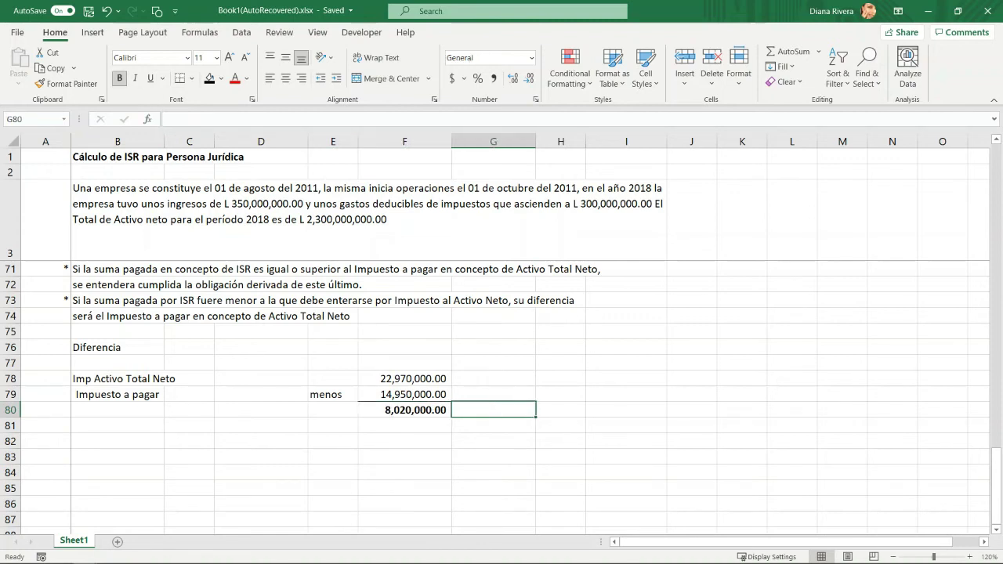
text(IMP ACTIVO TOTAL NETO)
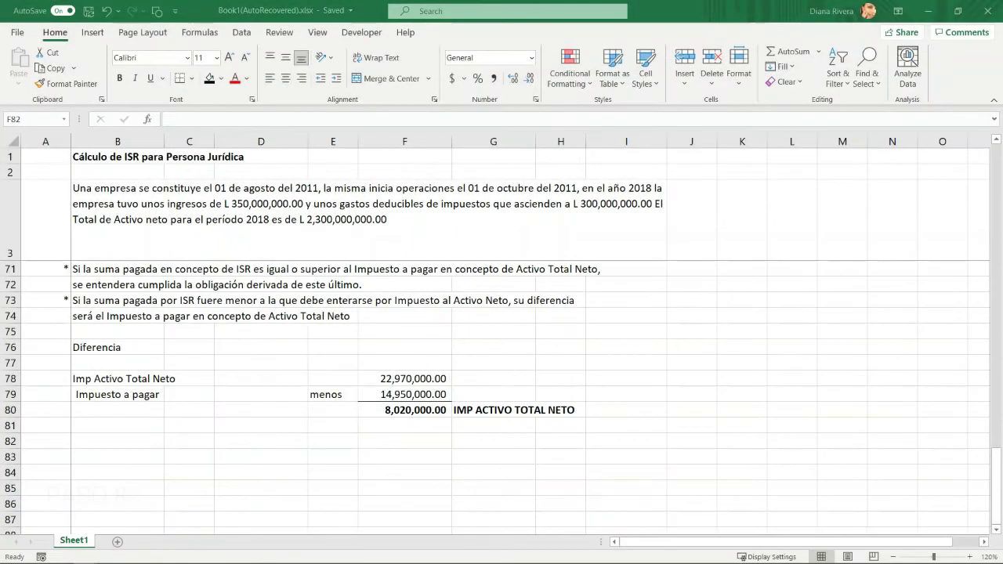
Step: Paste heading 8 "Total de Impuesto a Pagar" into row 82 and the labels "ISR a Pagar", "Aportación Solidaria" and "Imp Activo Total Neto" into B84:B86
key(ctrl+c)
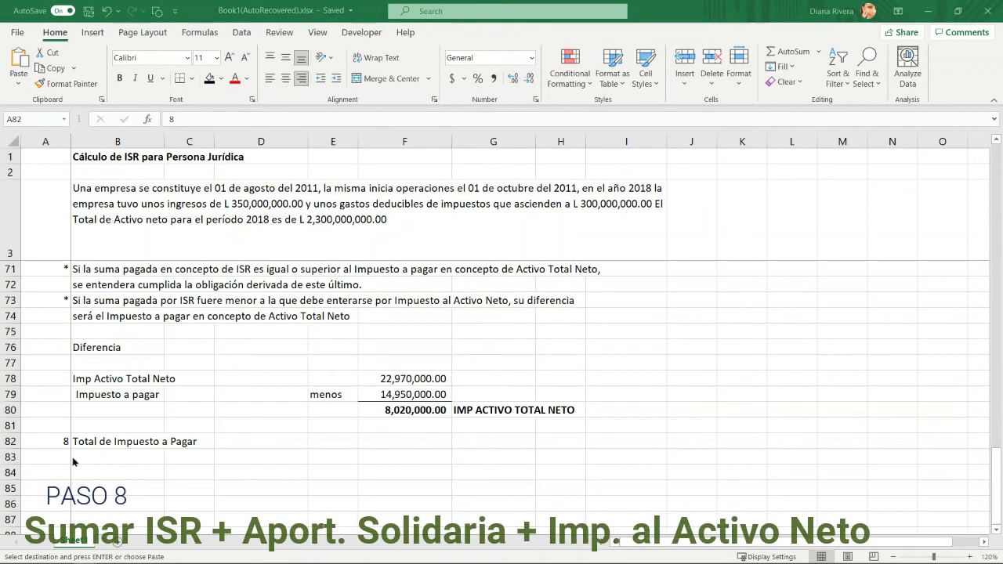
click(108, 470)
key(ctrl+v)
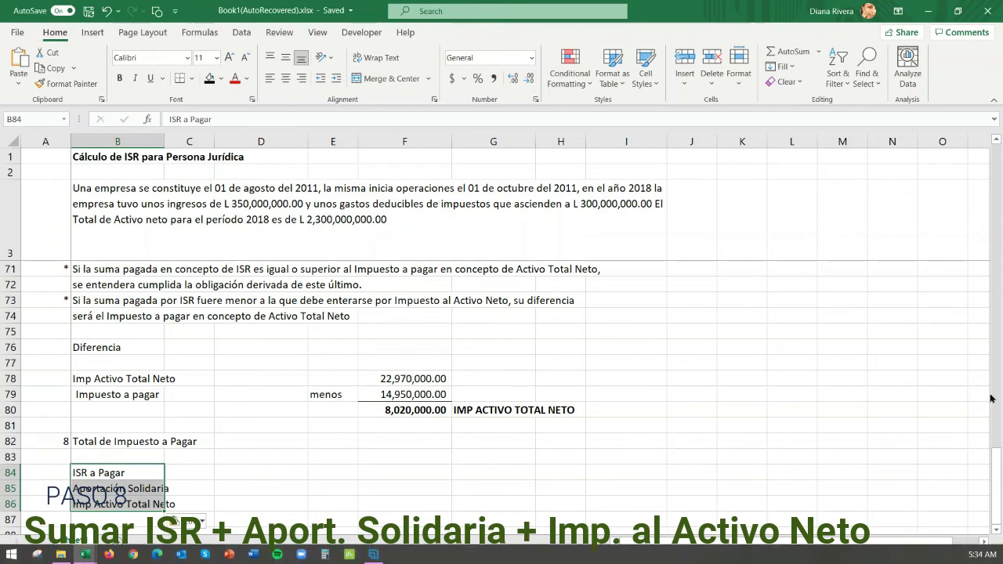
Step: Link F84 to the Art 22 literal a) tax in B31 and F85 to the calculated Aportación Solidaria amount
click(402, 474)
text(=)
scroll(105, 308, up, 14)
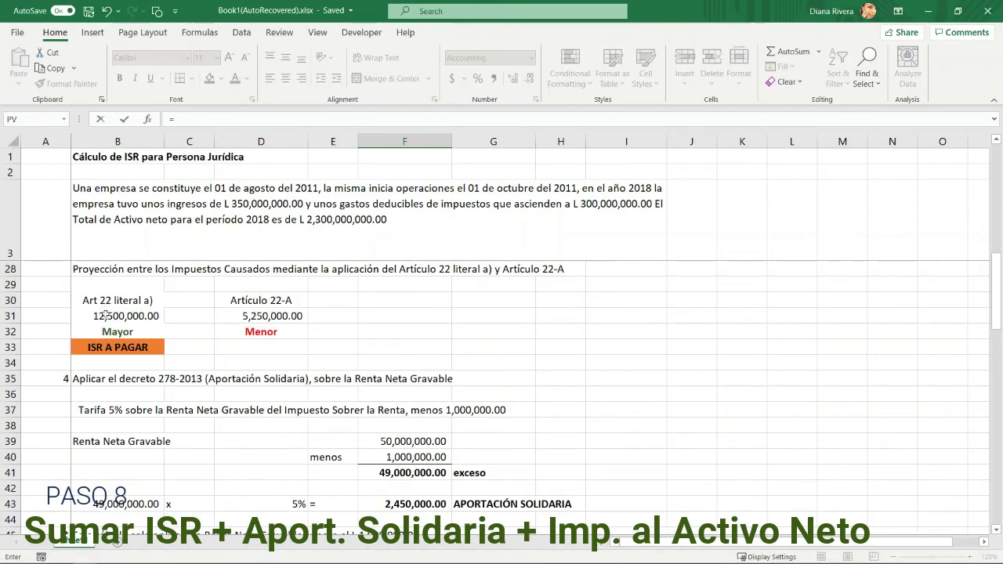
click(105, 314)
key(Return)
text(=)
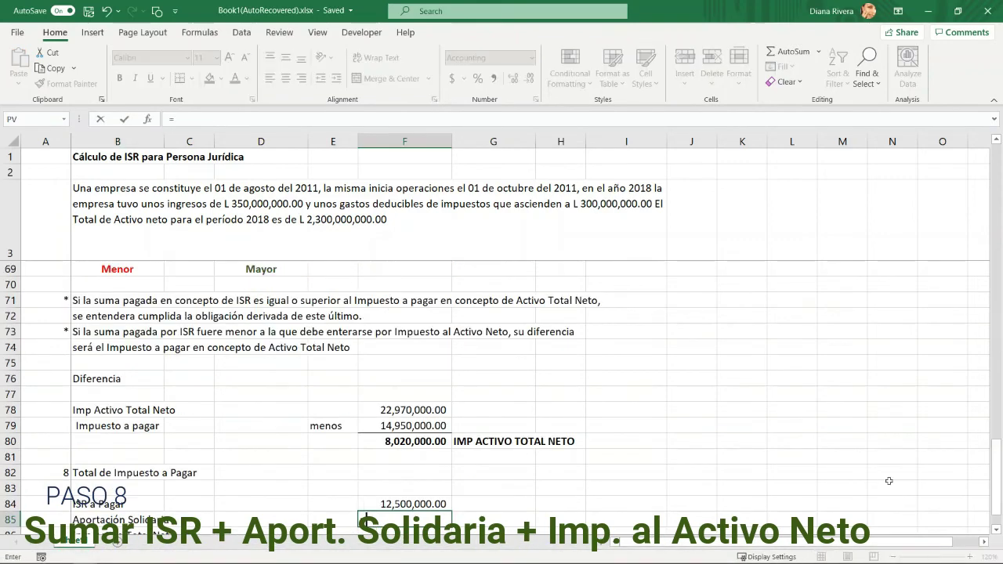
drag(995, 467, 995, 407)
key(Return)
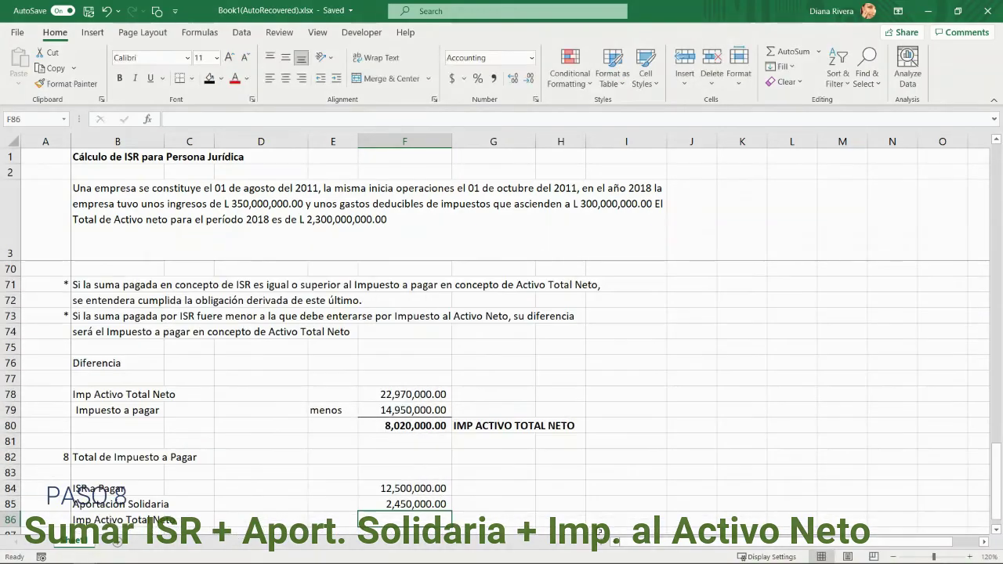
Step: Link F86 to the Activo Total Neto difference with =F80 and total the three taxes in F87 using AutoSum
text(=)
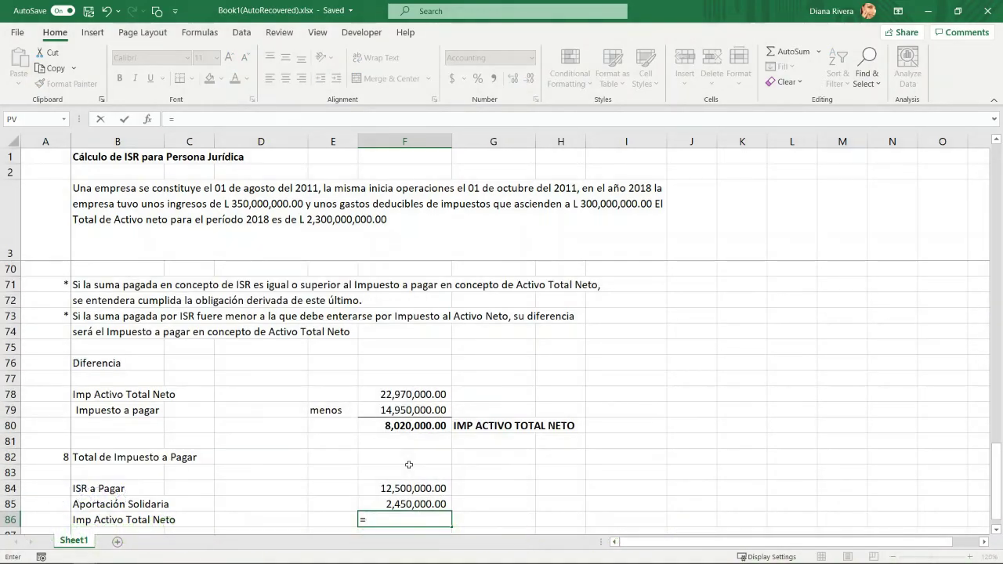
click(408, 429)
key(Return)
click(788, 51)
click(784, 53)
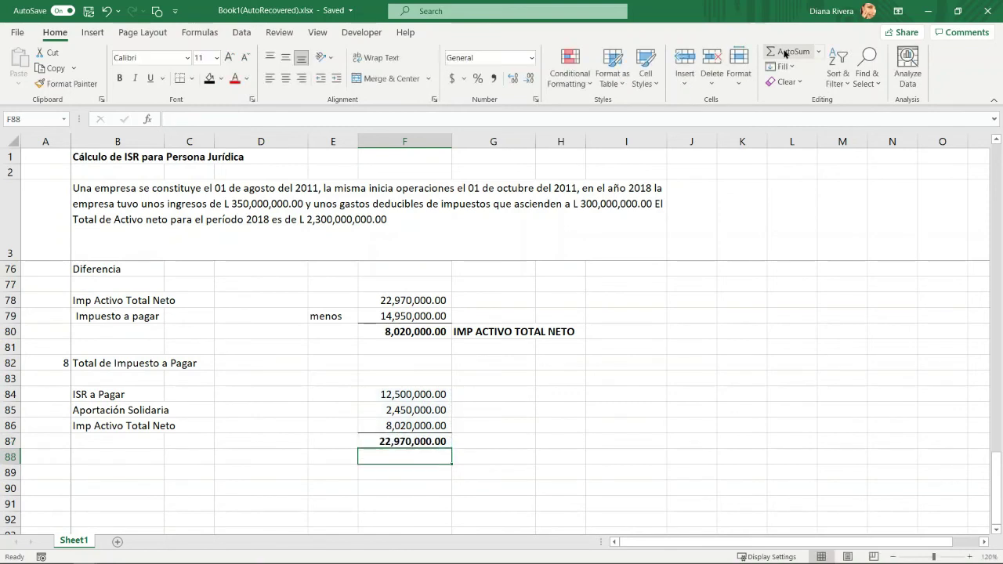
Step: Fill G87:H87 with black and enter the bold white label "TOTAL DE IMPUESTO A PAGAR" in G87
drag(509, 441, 552, 441)
click(209, 78)
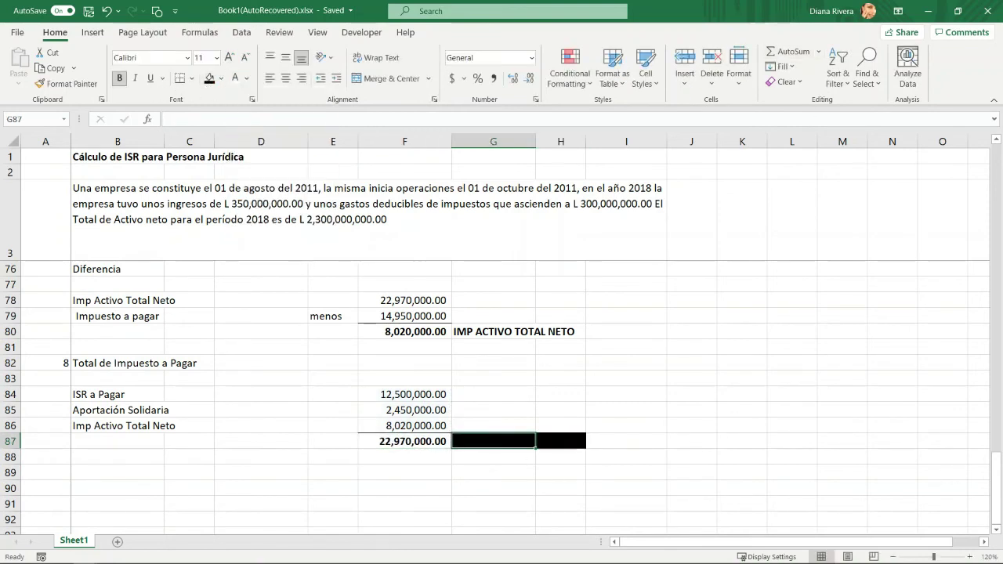
text(TOTAL DE IMPUESTO)
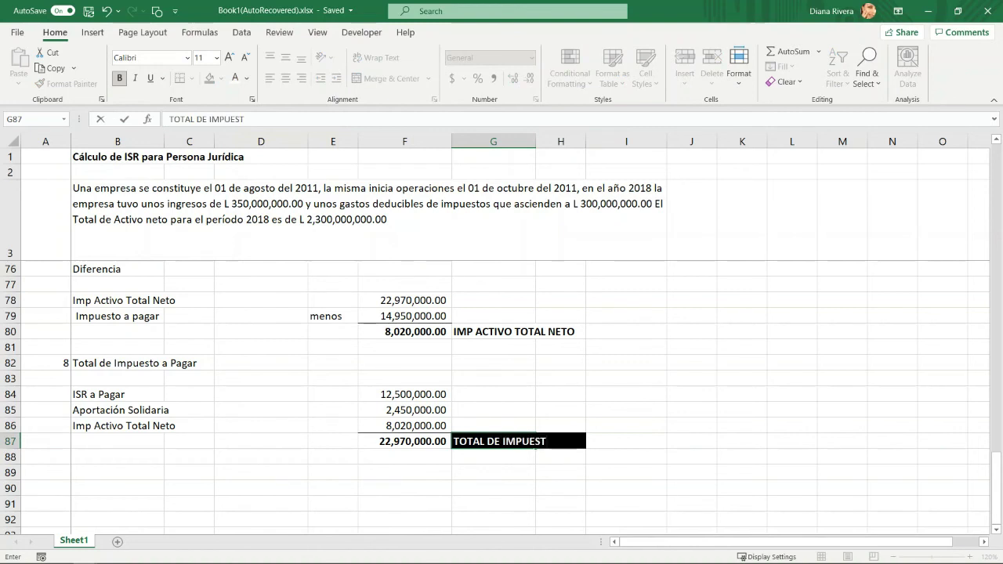
text( A PAGAR)
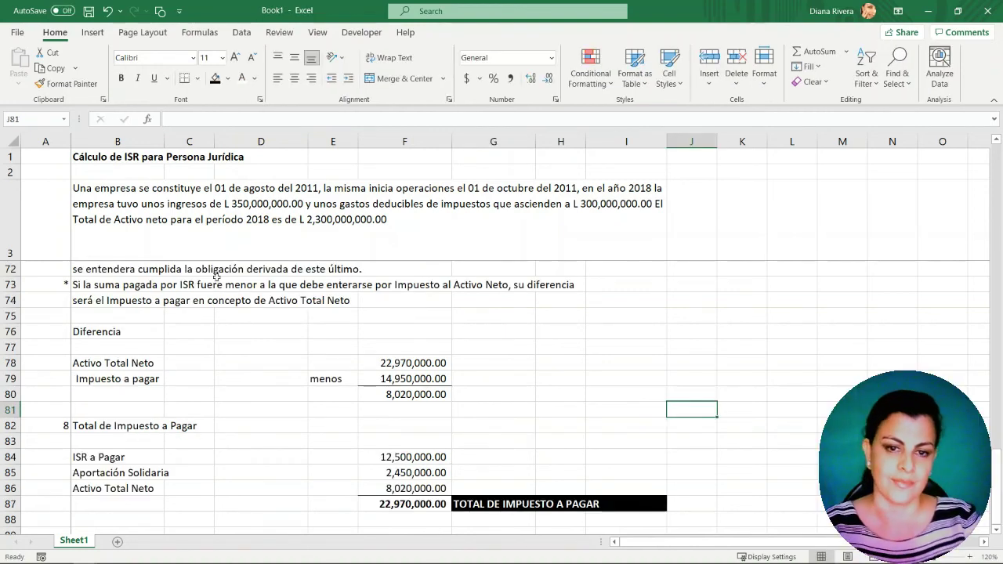